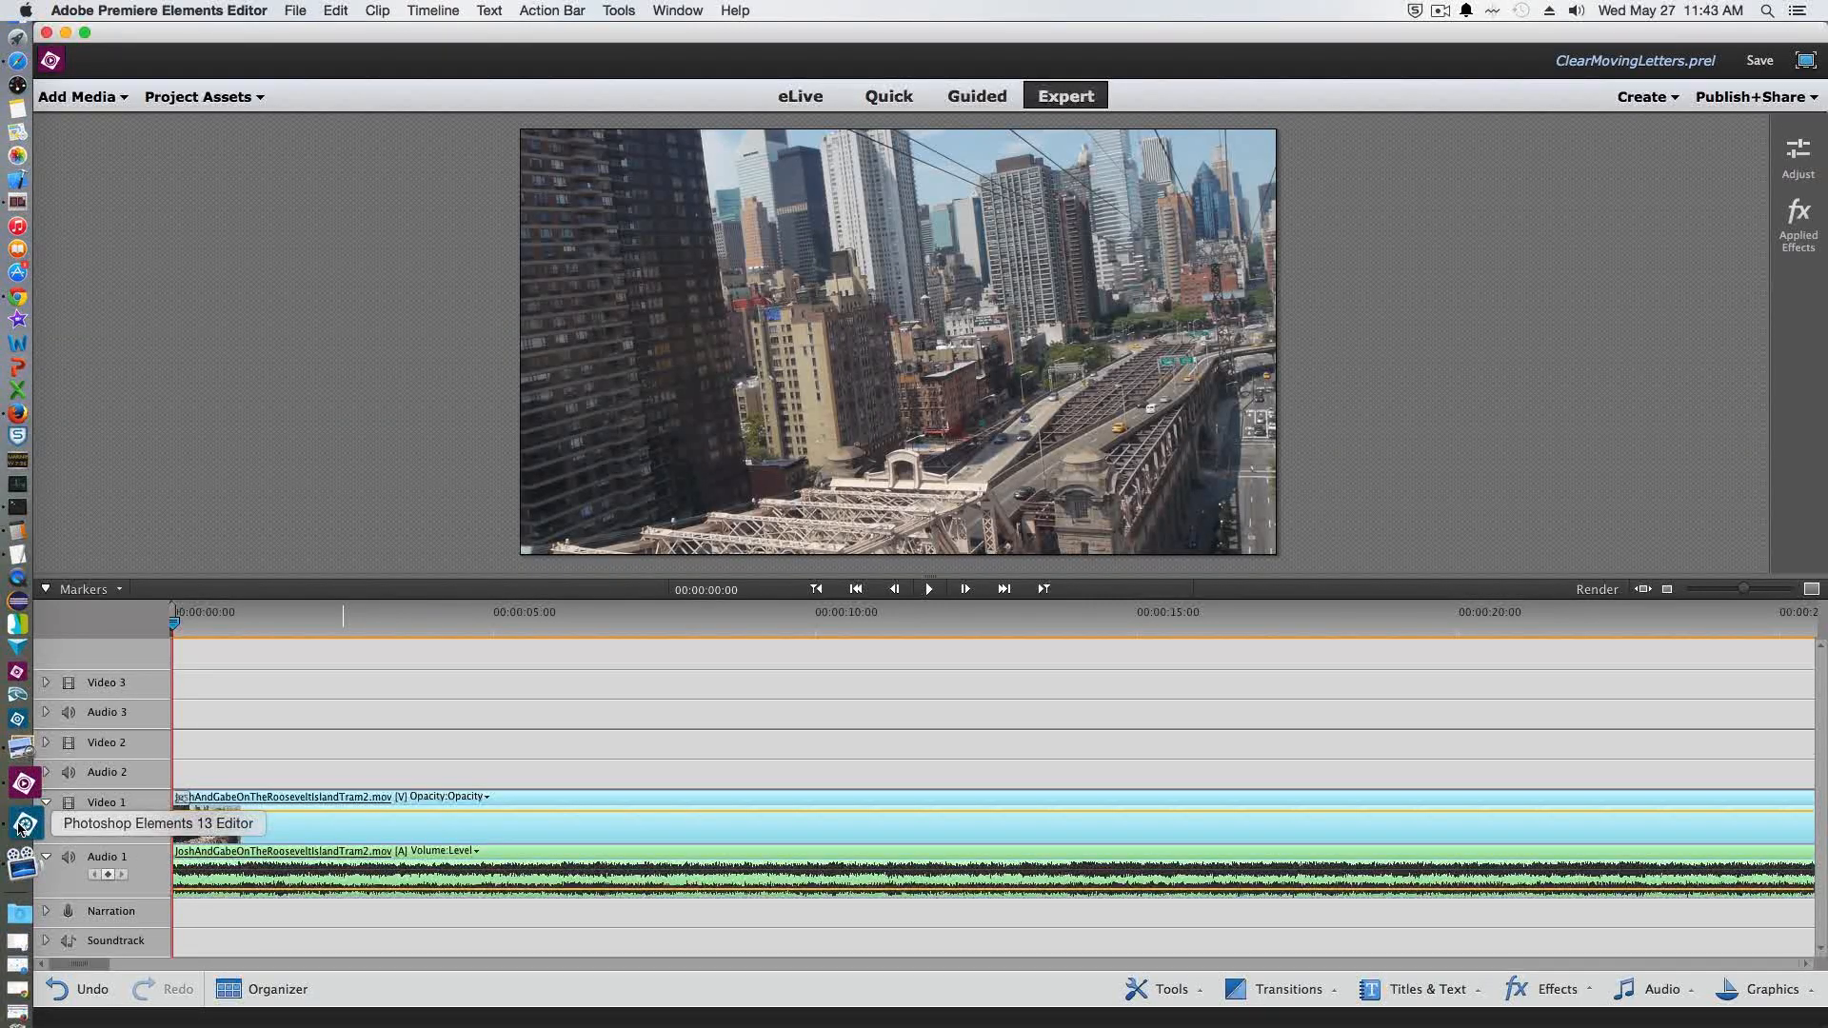
# Switch to Photoshop Elements Editor and set the foreground color to white (ffffff) and the background color to black (000000)
pyautogui.click(22, 824)
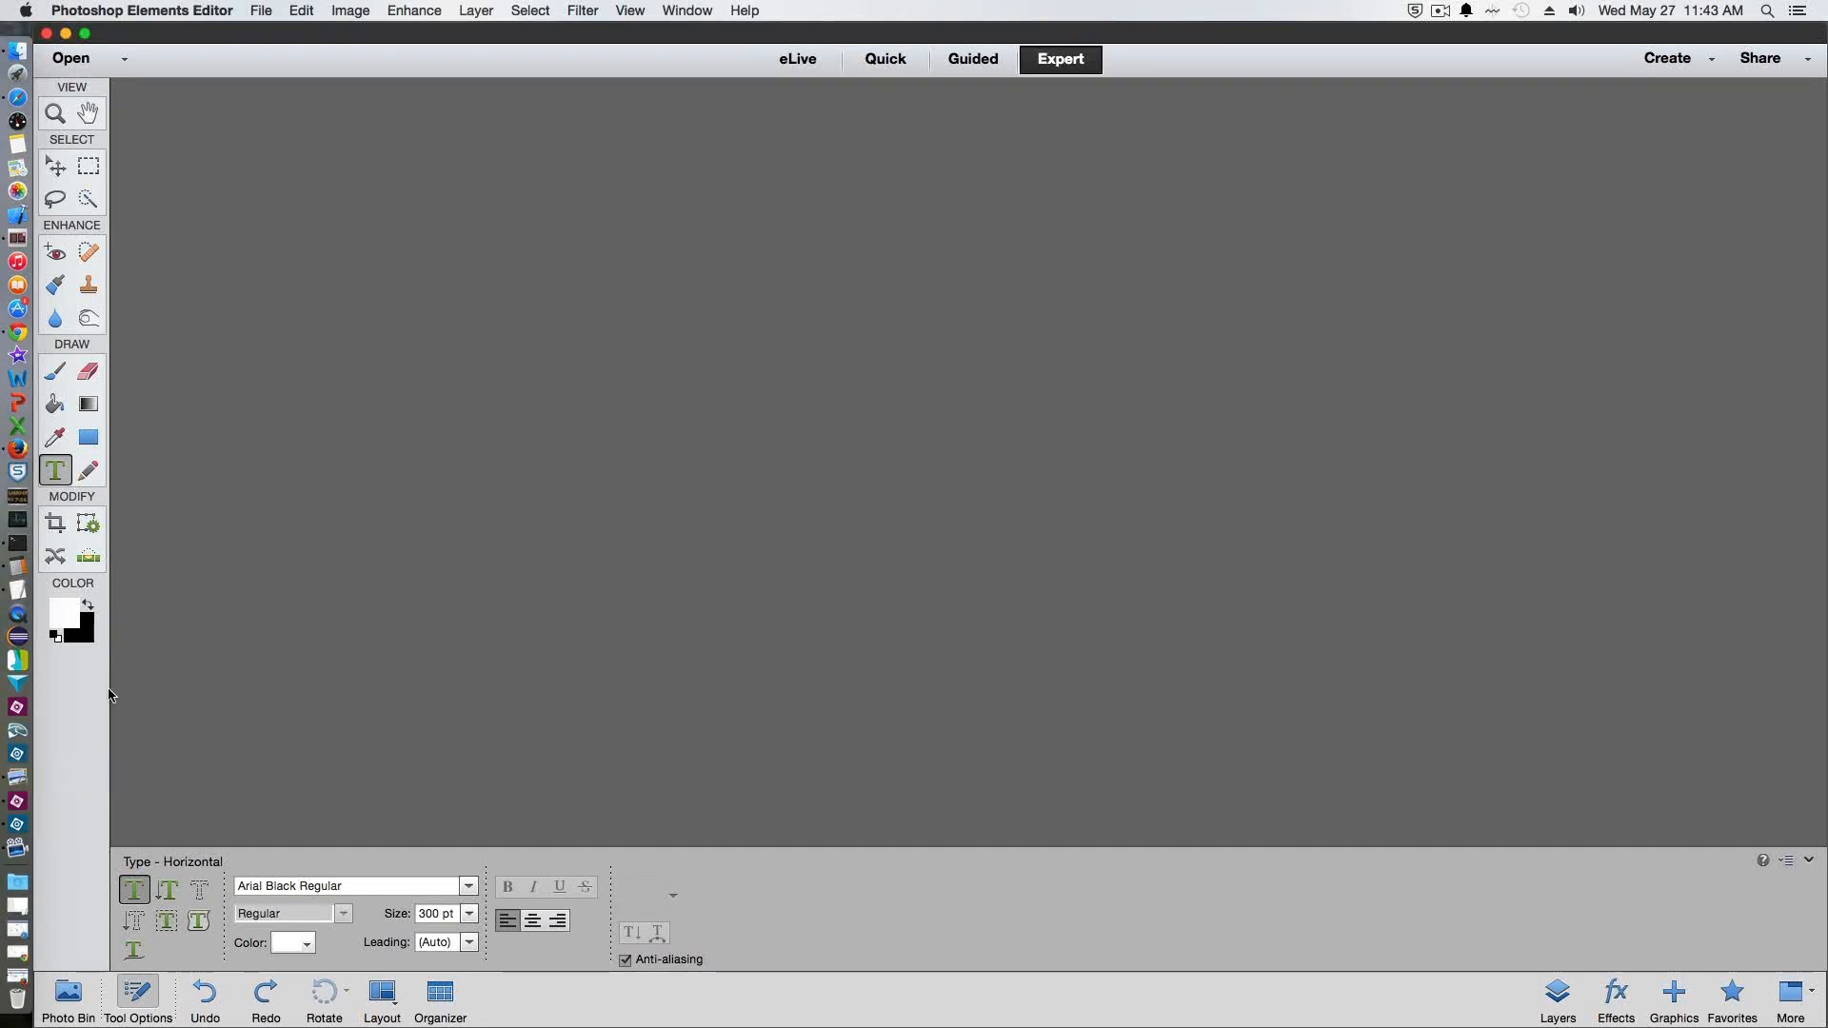
pyautogui.click(64, 613)
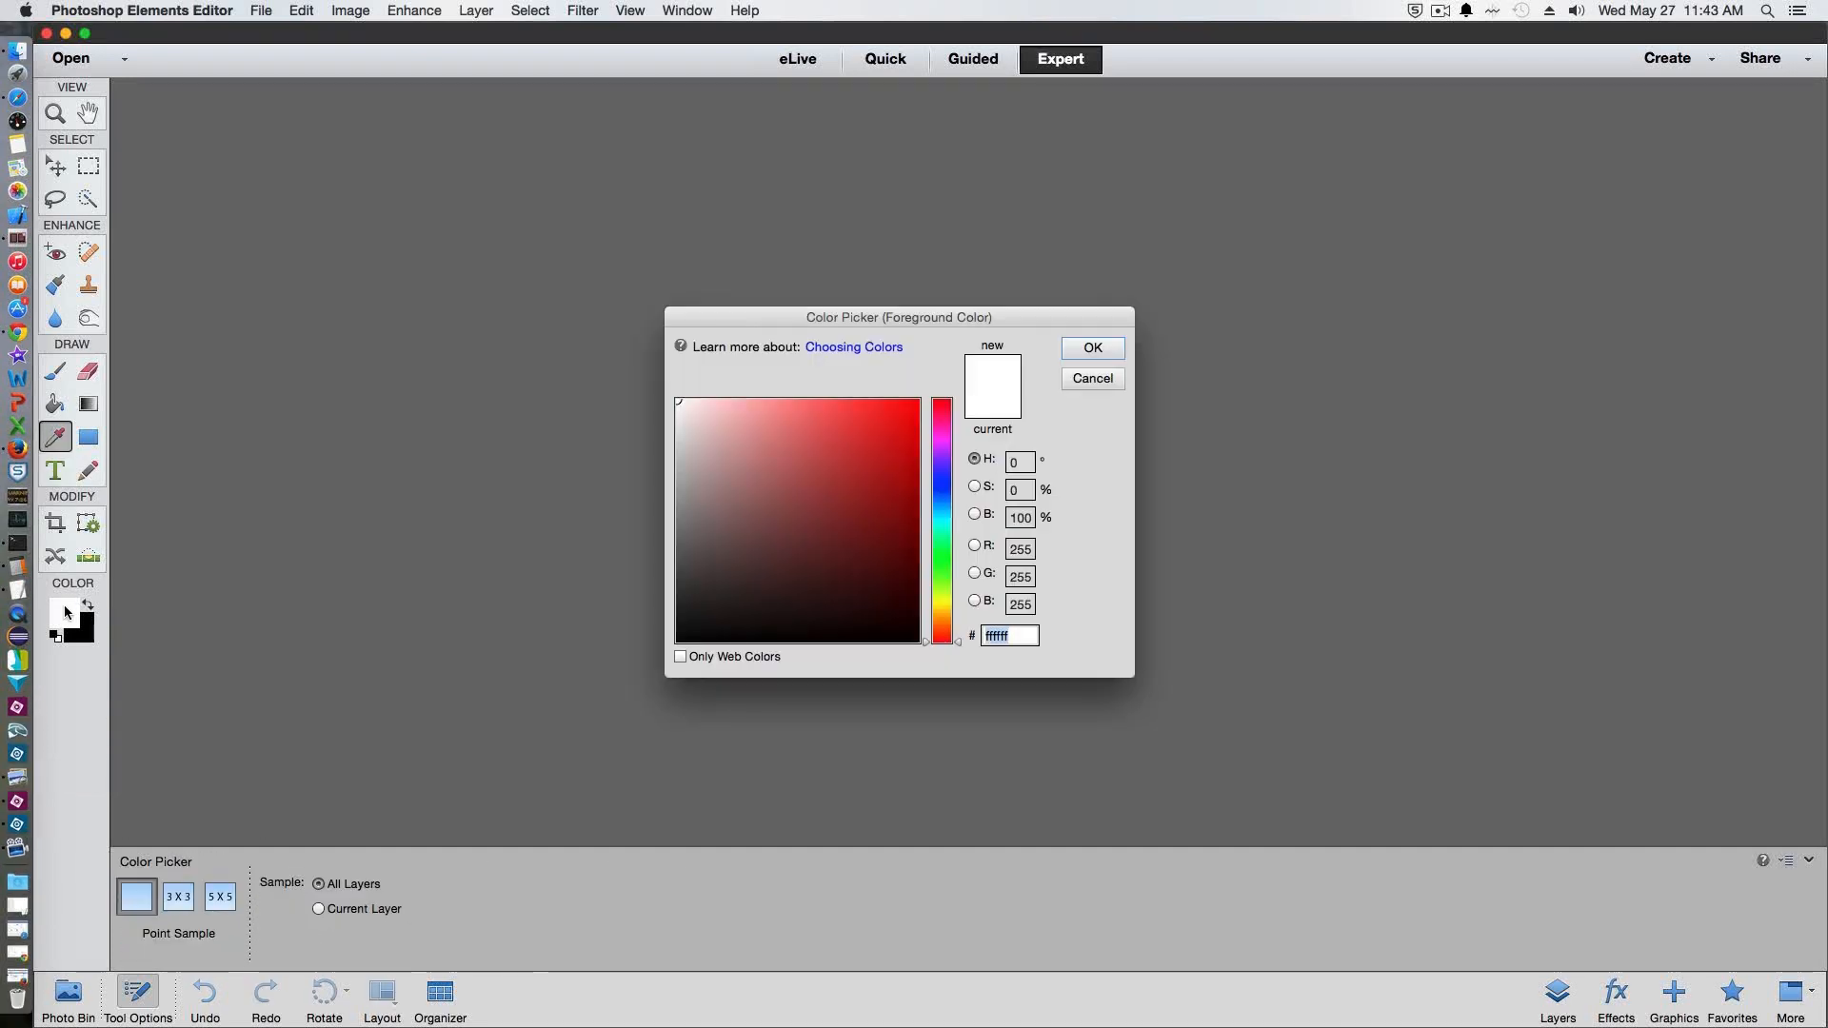
pyautogui.press('Return')
pyautogui.click(80, 646)
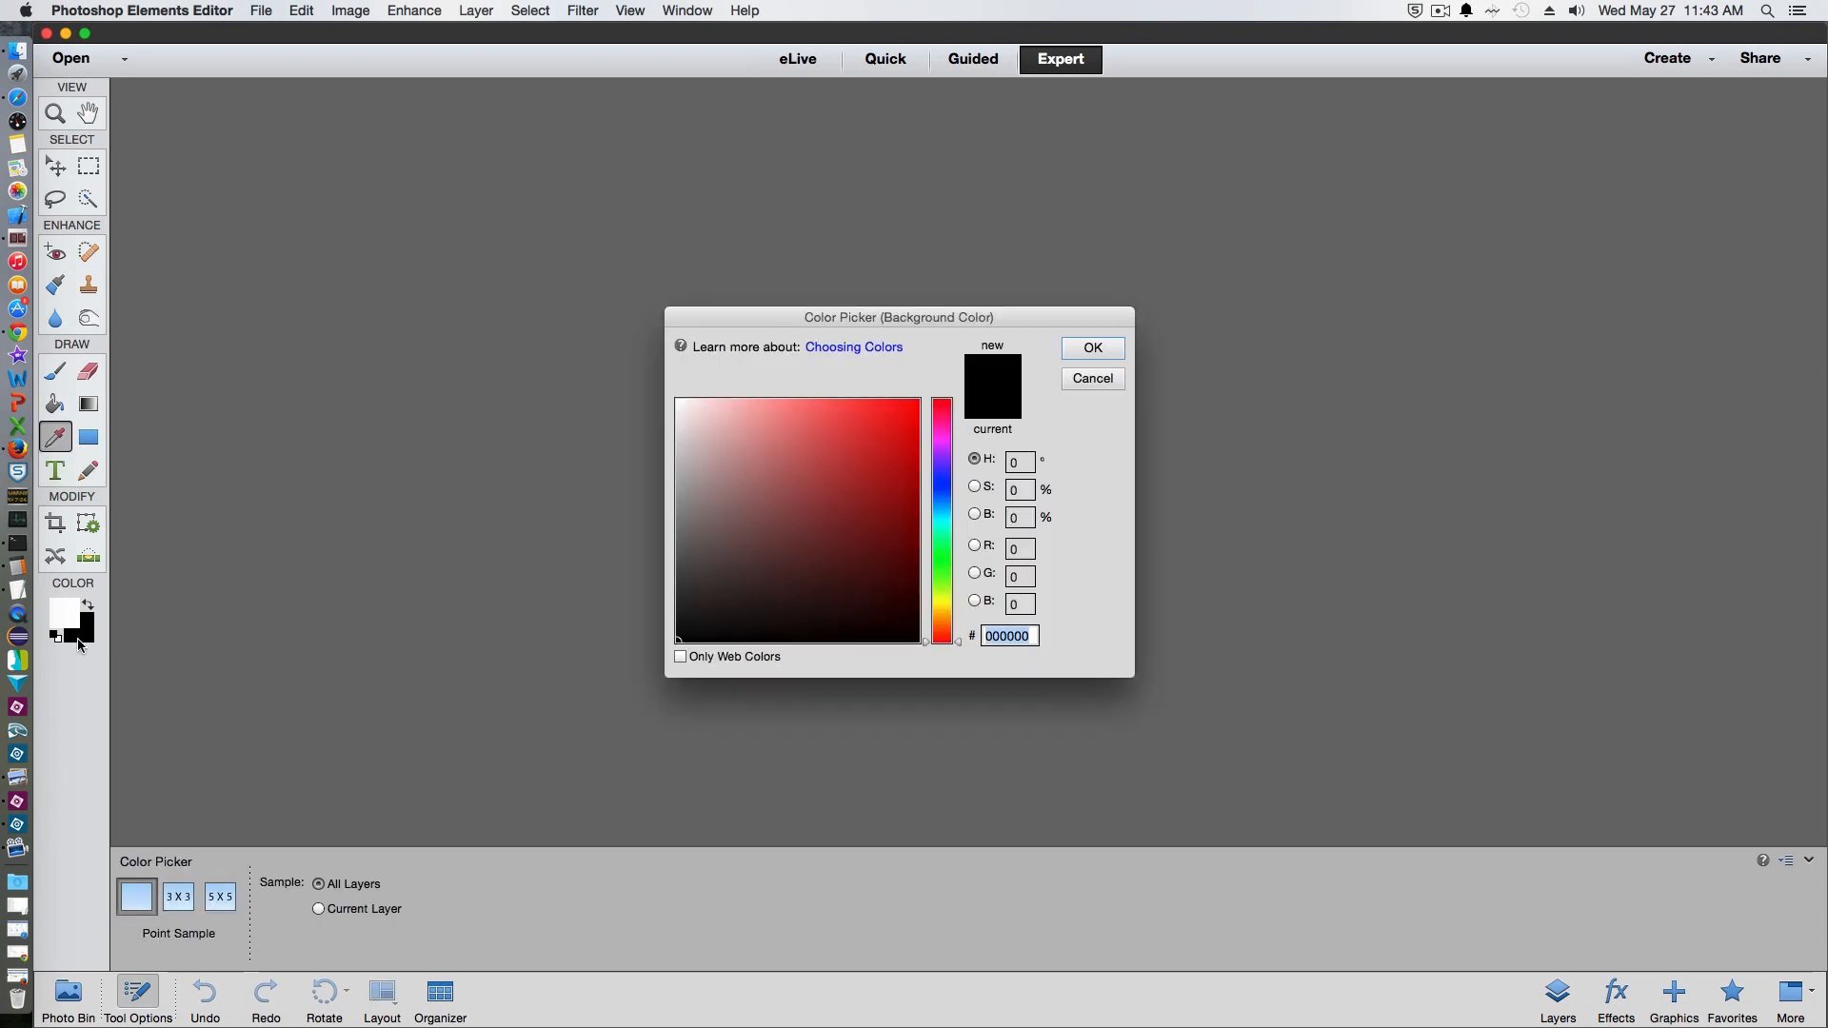
pyautogui.click(1093, 352)
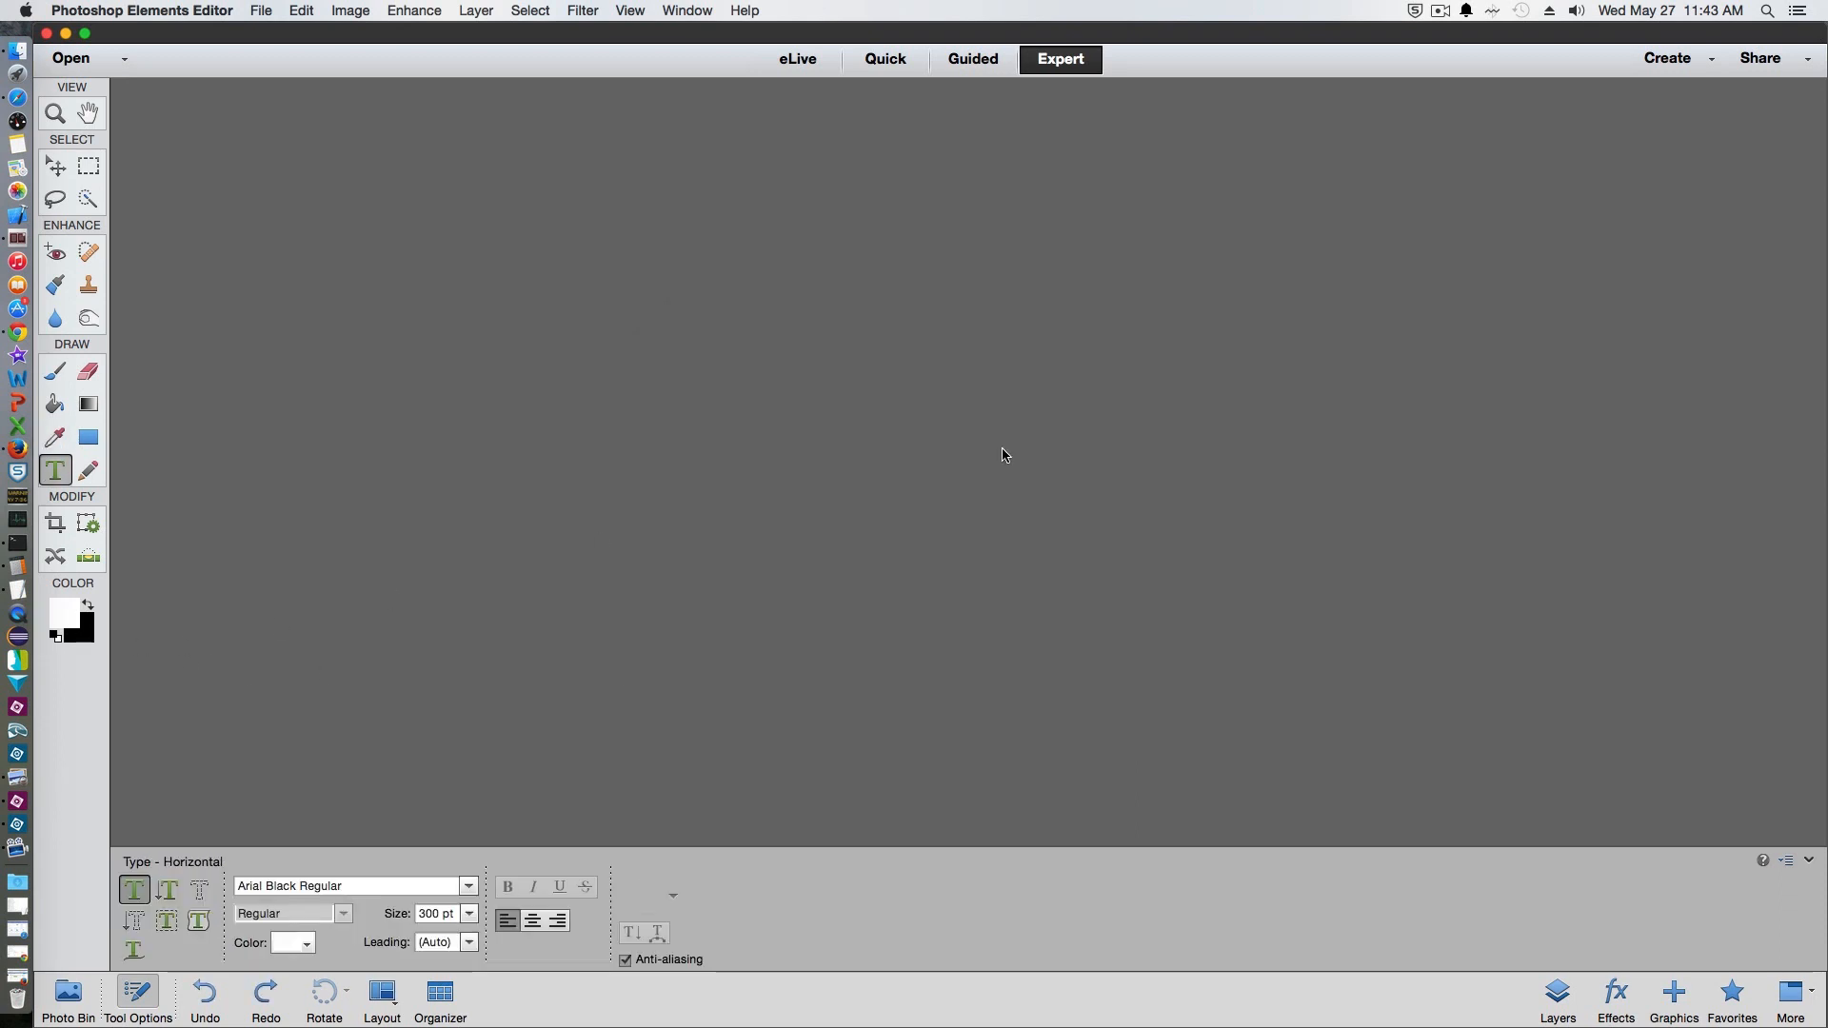
# Start a new blank file named NYMask with the Film & Video preset and the HDTV 1080p size
pyautogui.click(261, 10)
pyautogui.moveTo(286, 34)
pyautogui.click(556, 42)
pyautogui.write('NYMask')
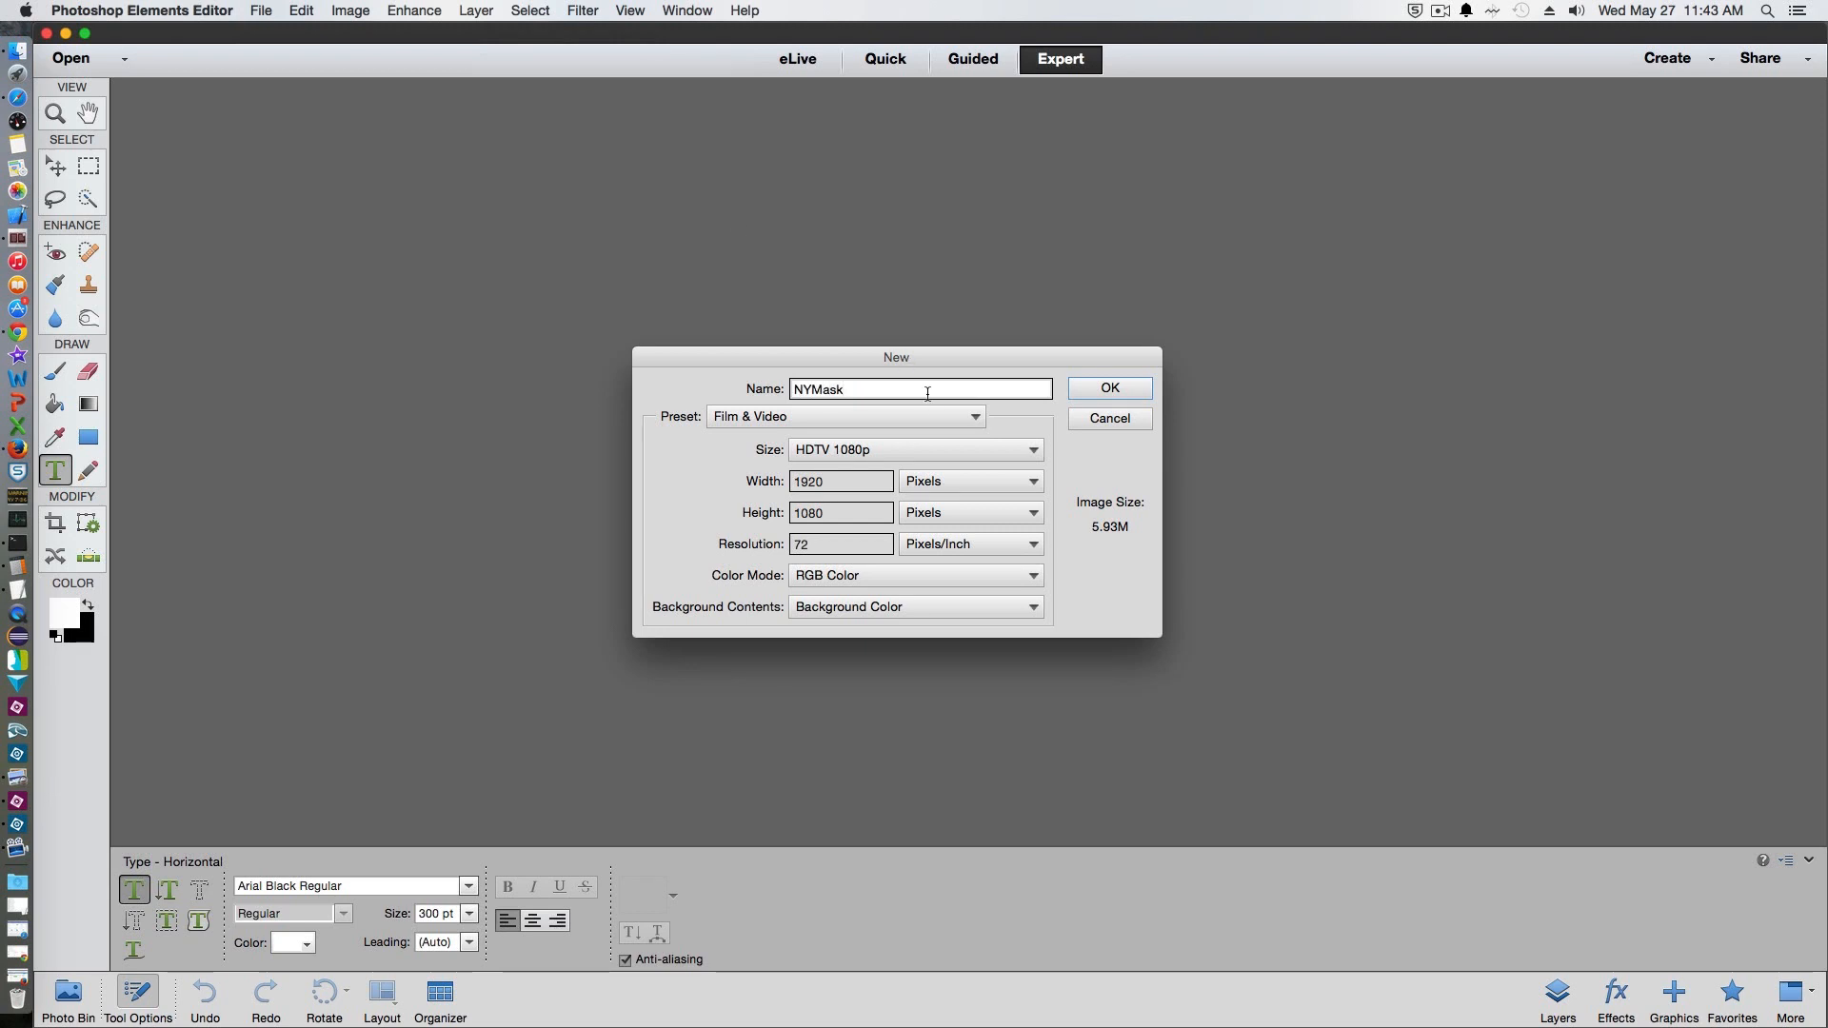
pyautogui.click(978, 418)
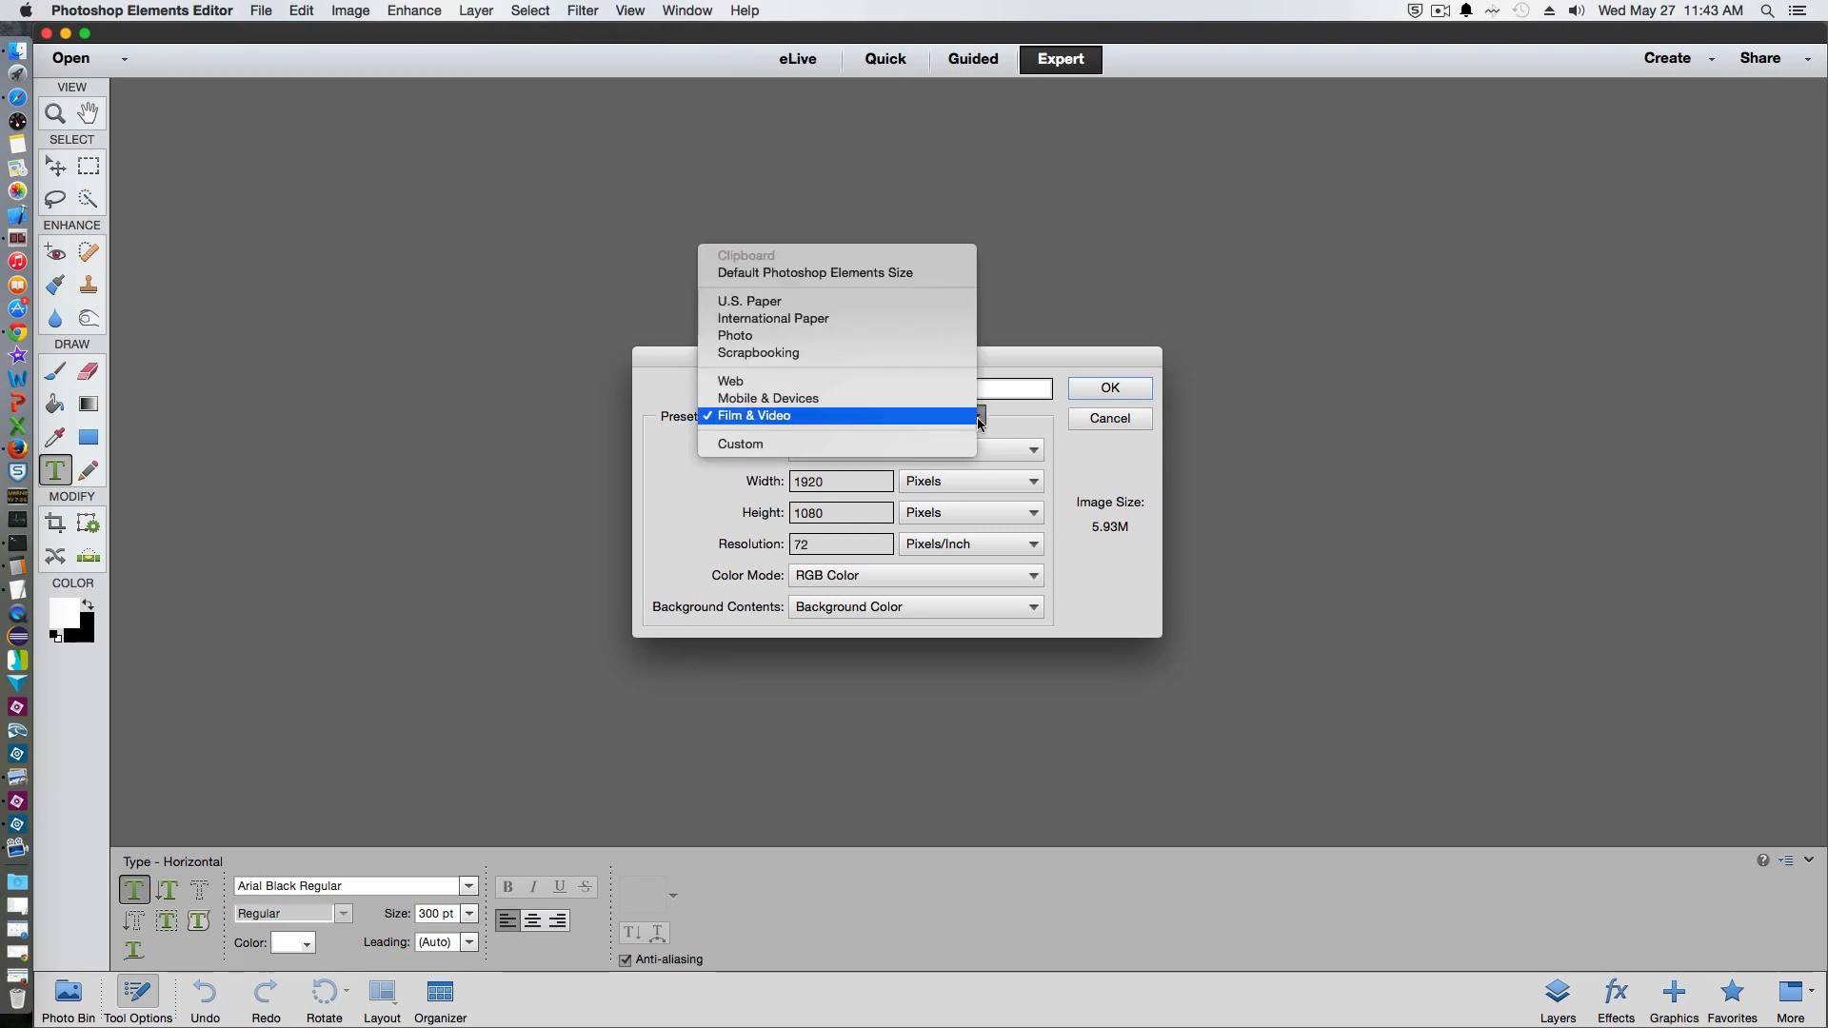
pyautogui.click(980, 423)
pyautogui.click(1018, 456)
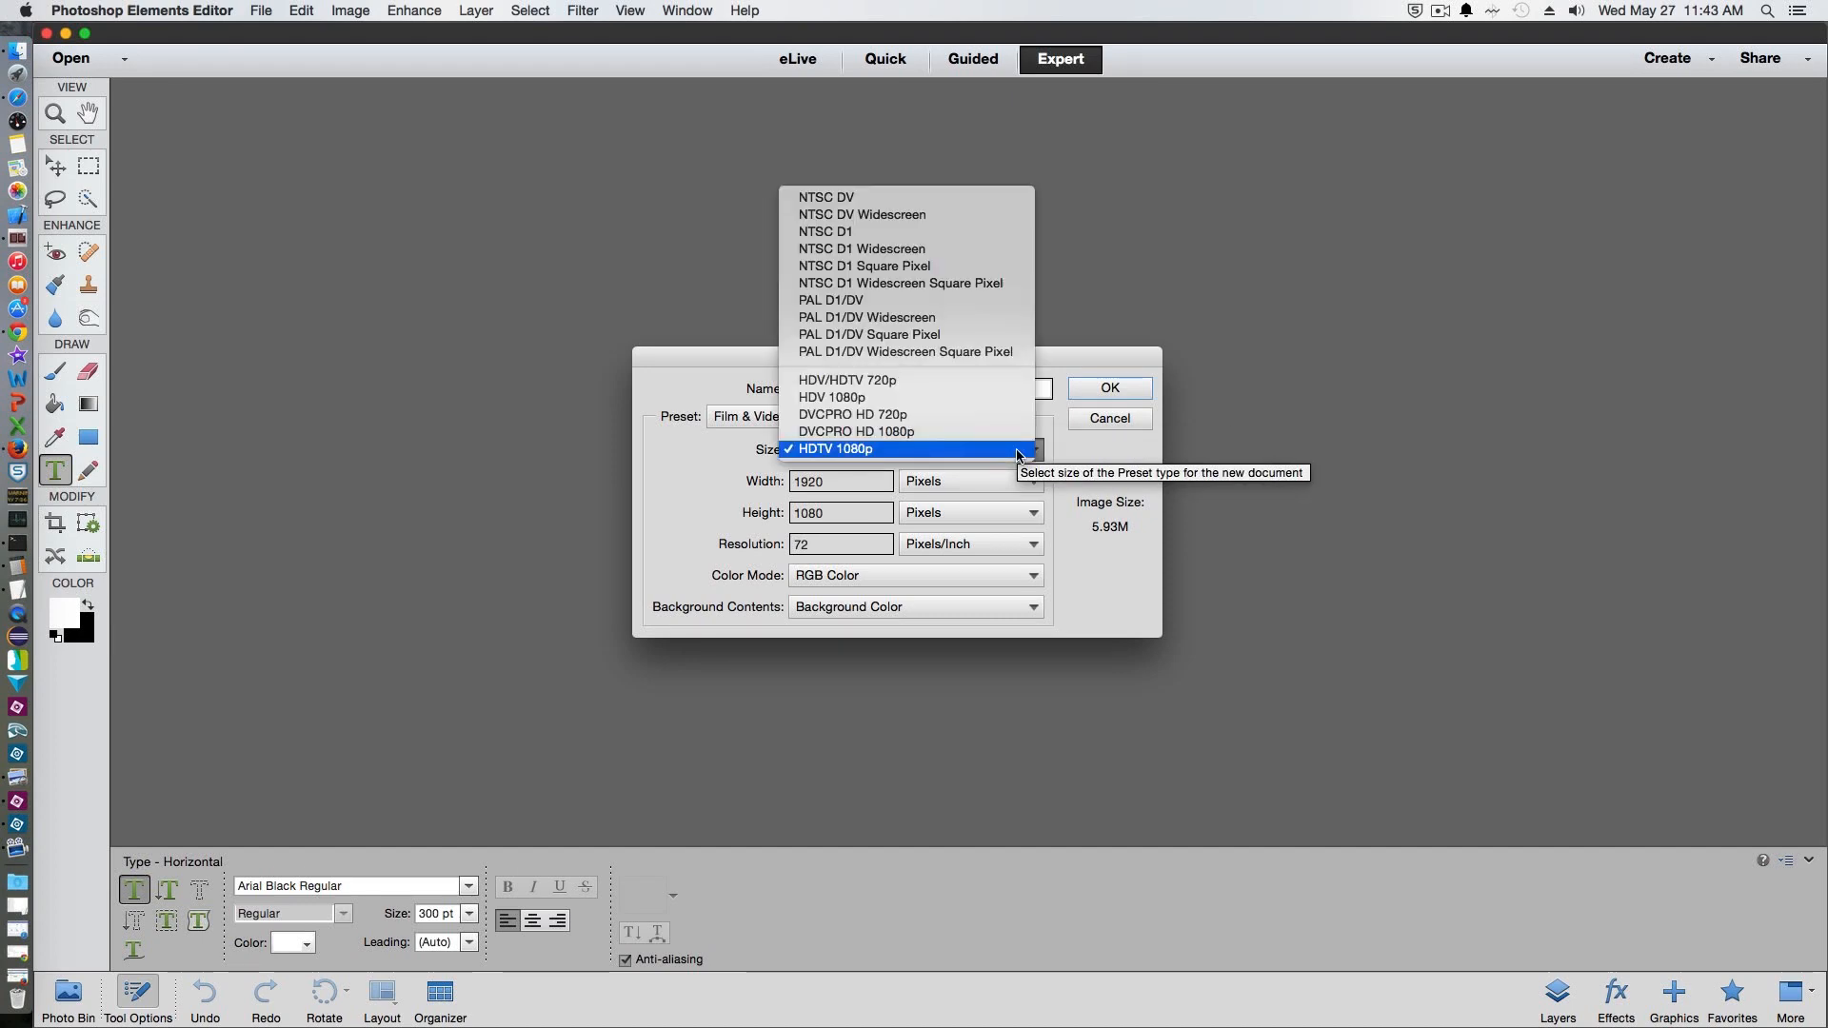
pyautogui.click(1018, 456)
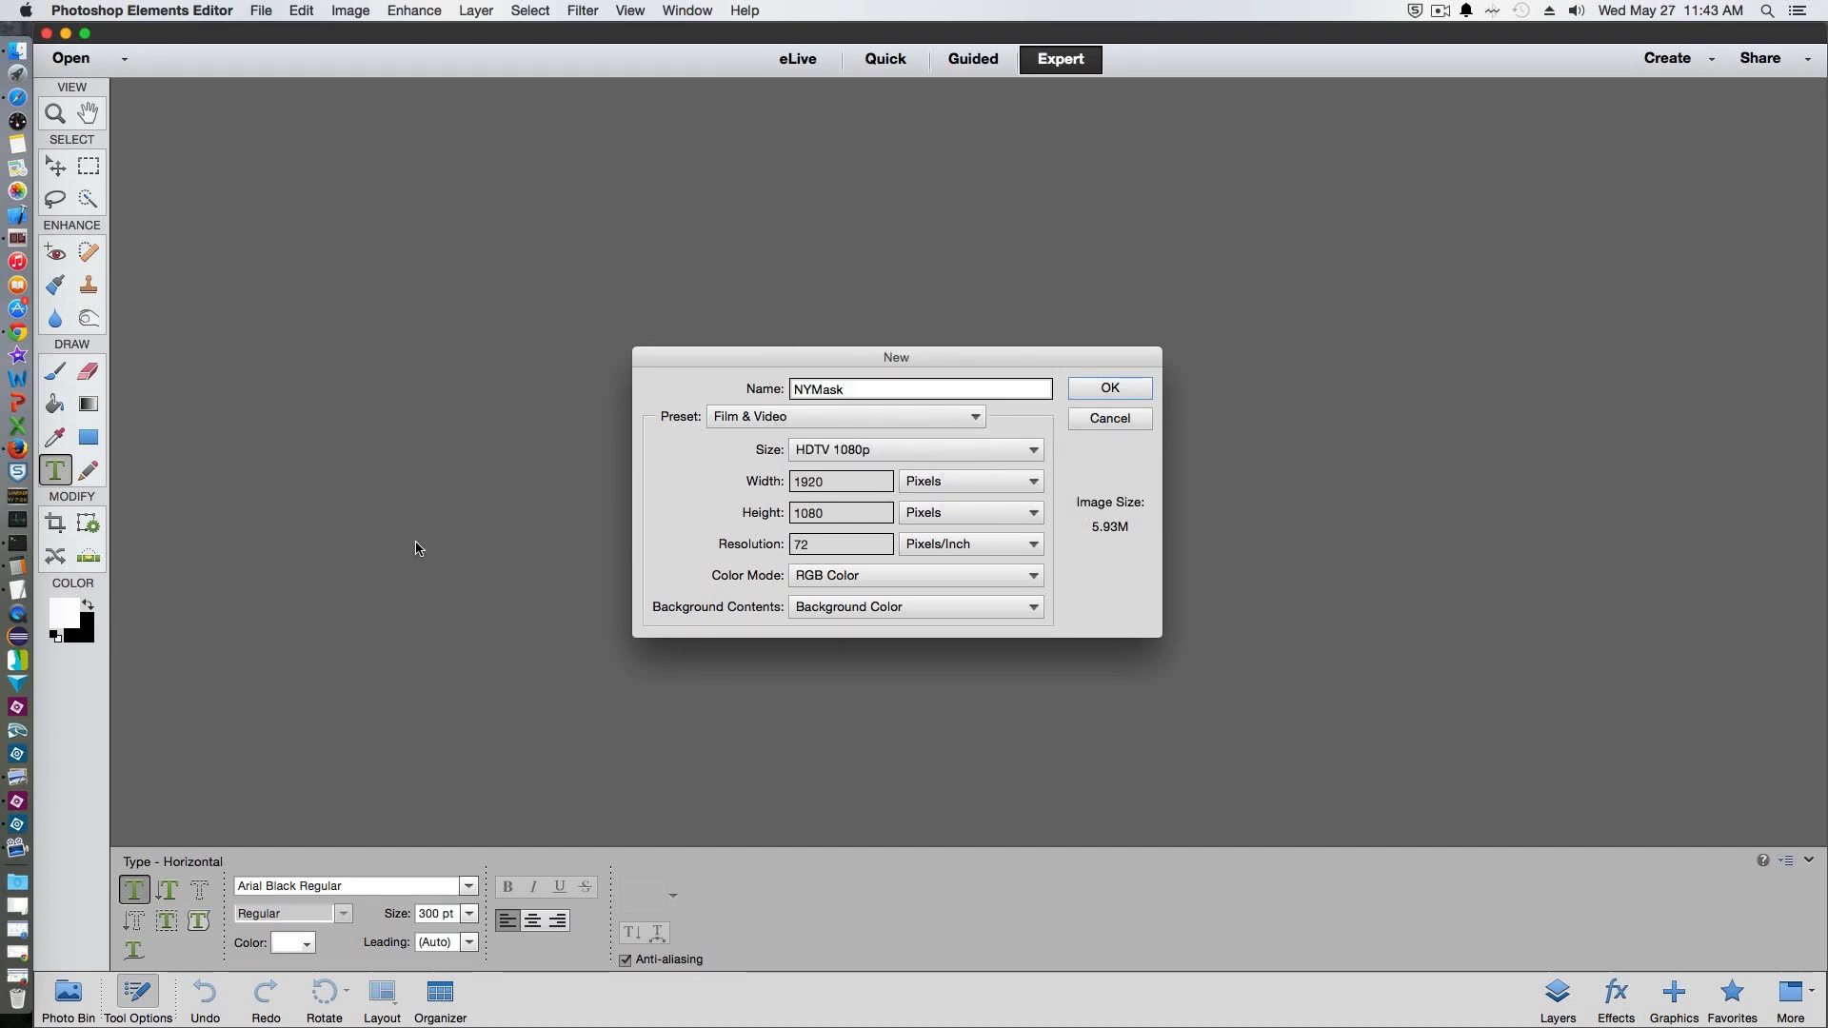
# Switch to Calculator and multiply the 1920 pixel document width by 3
pyautogui.click(18, 565)
pyautogui.click(1314, 916)
pyautogui.click(1410, 845)
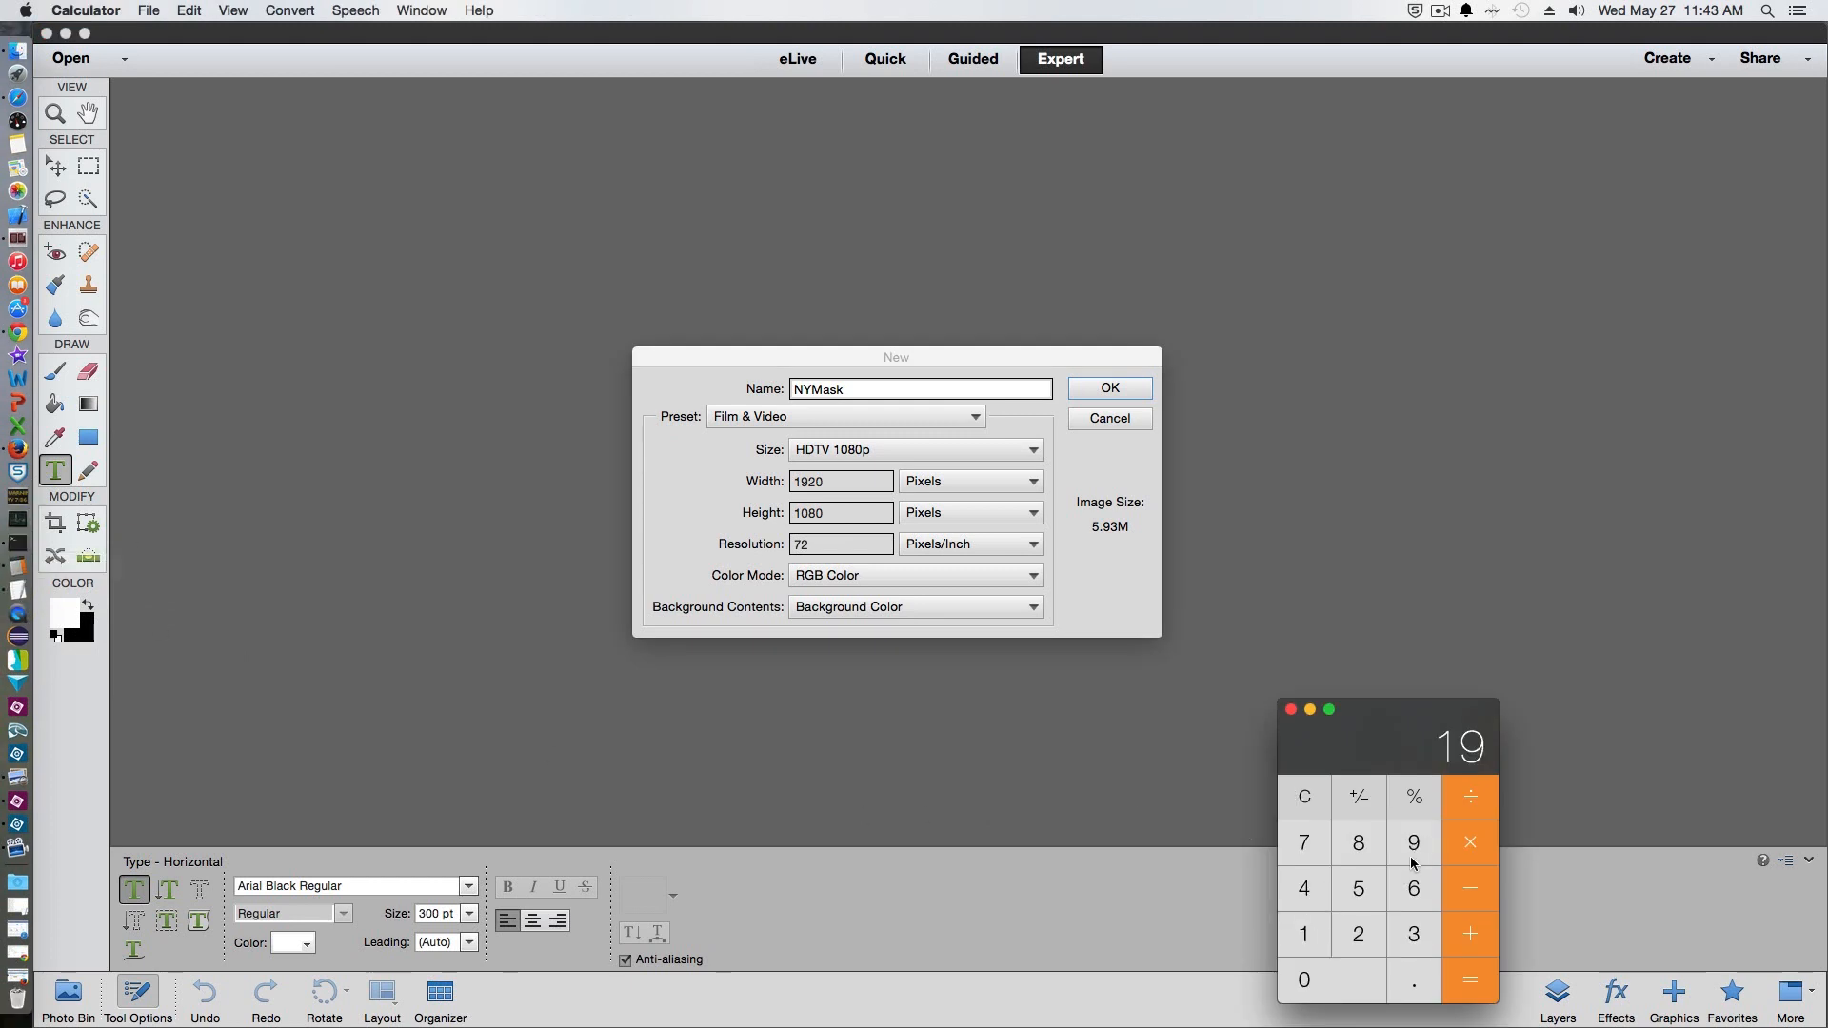
pyautogui.click(1359, 929)
pyautogui.press('0')
pyautogui.click(1476, 850)
pyautogui.click(1414, 935)
pyautogui.click(1471, 976)
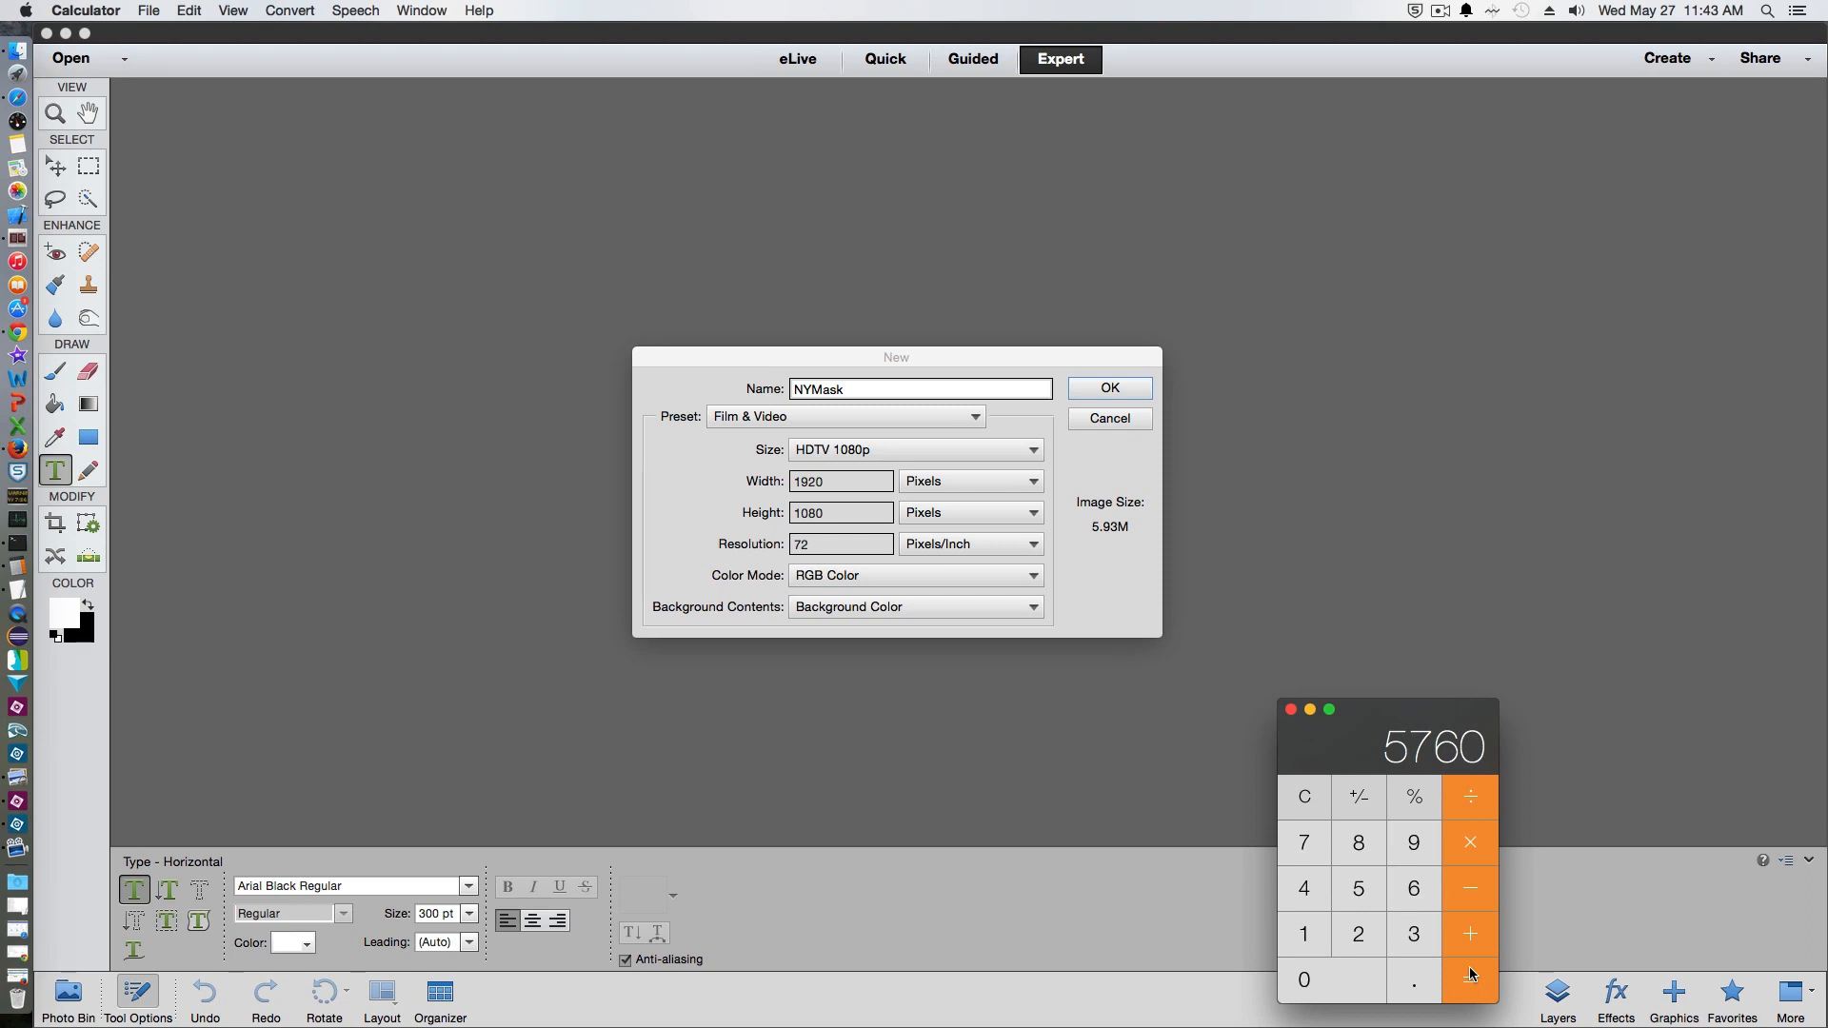
# Set the new document's width to 5760 pixels with Background Color as its contents, and create it
pyautogui.click(839, 482)
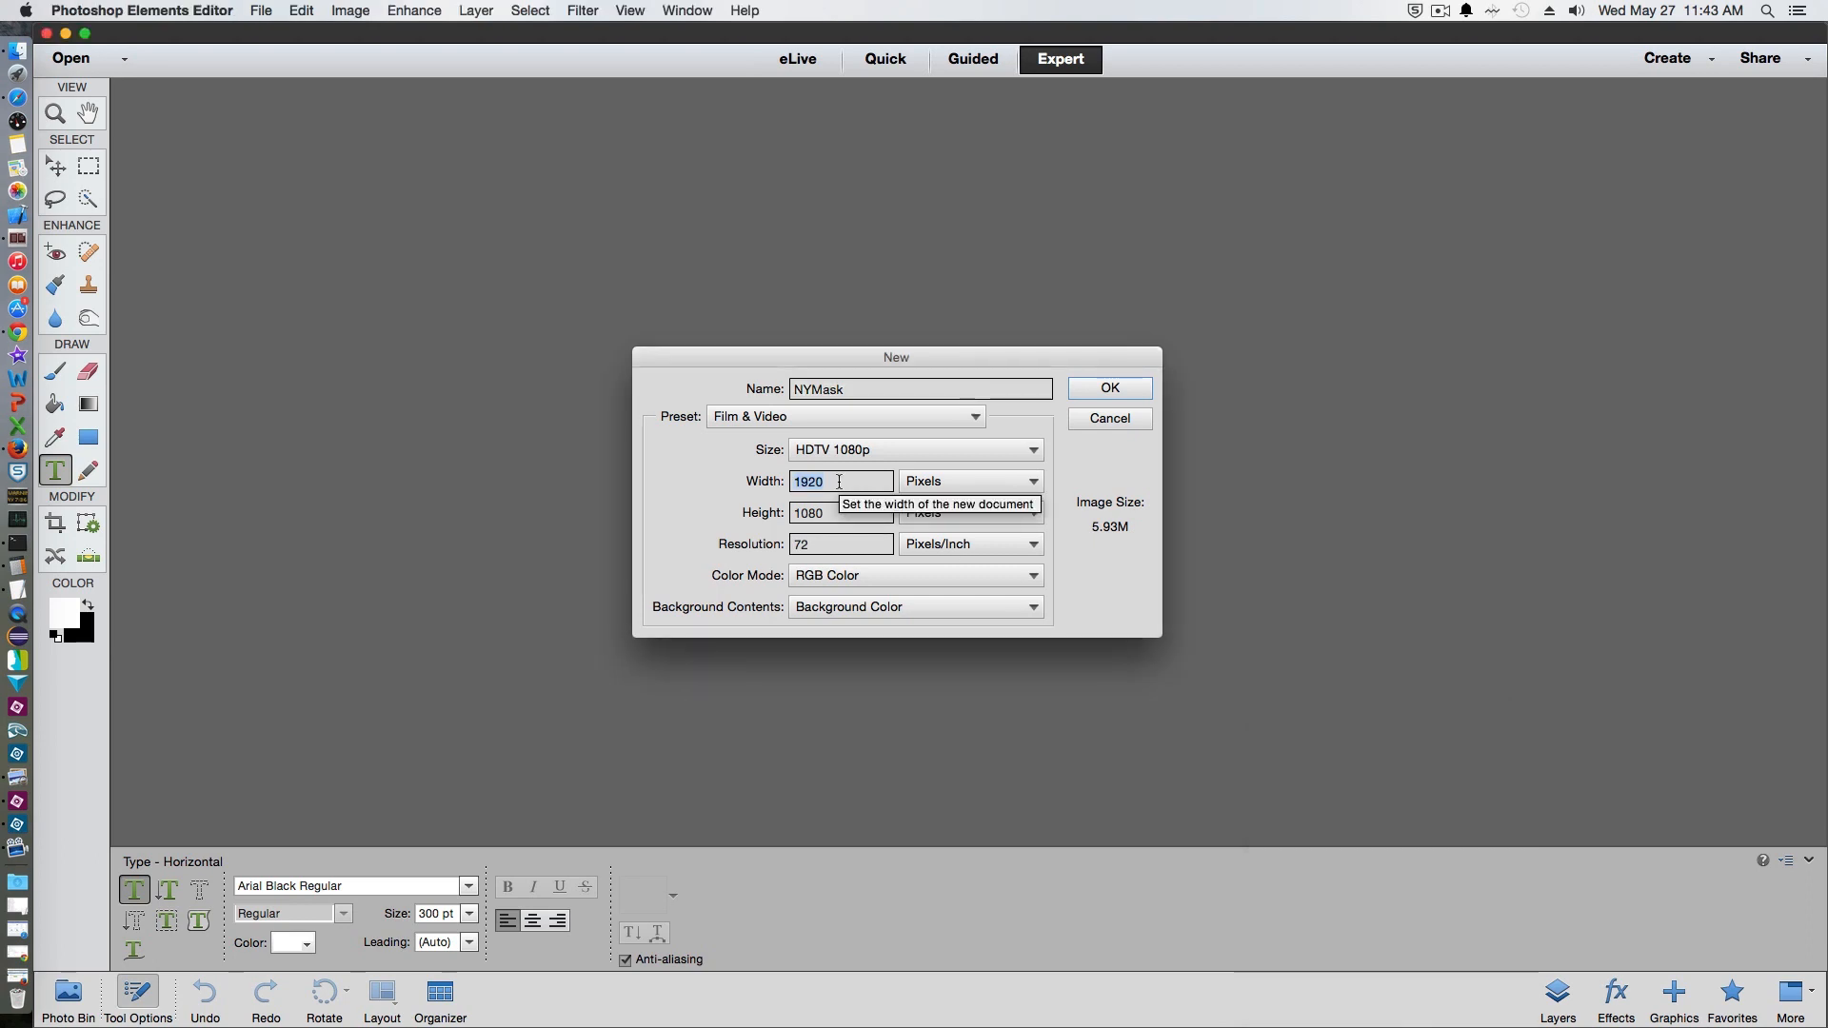
pyautogui.write('5760')
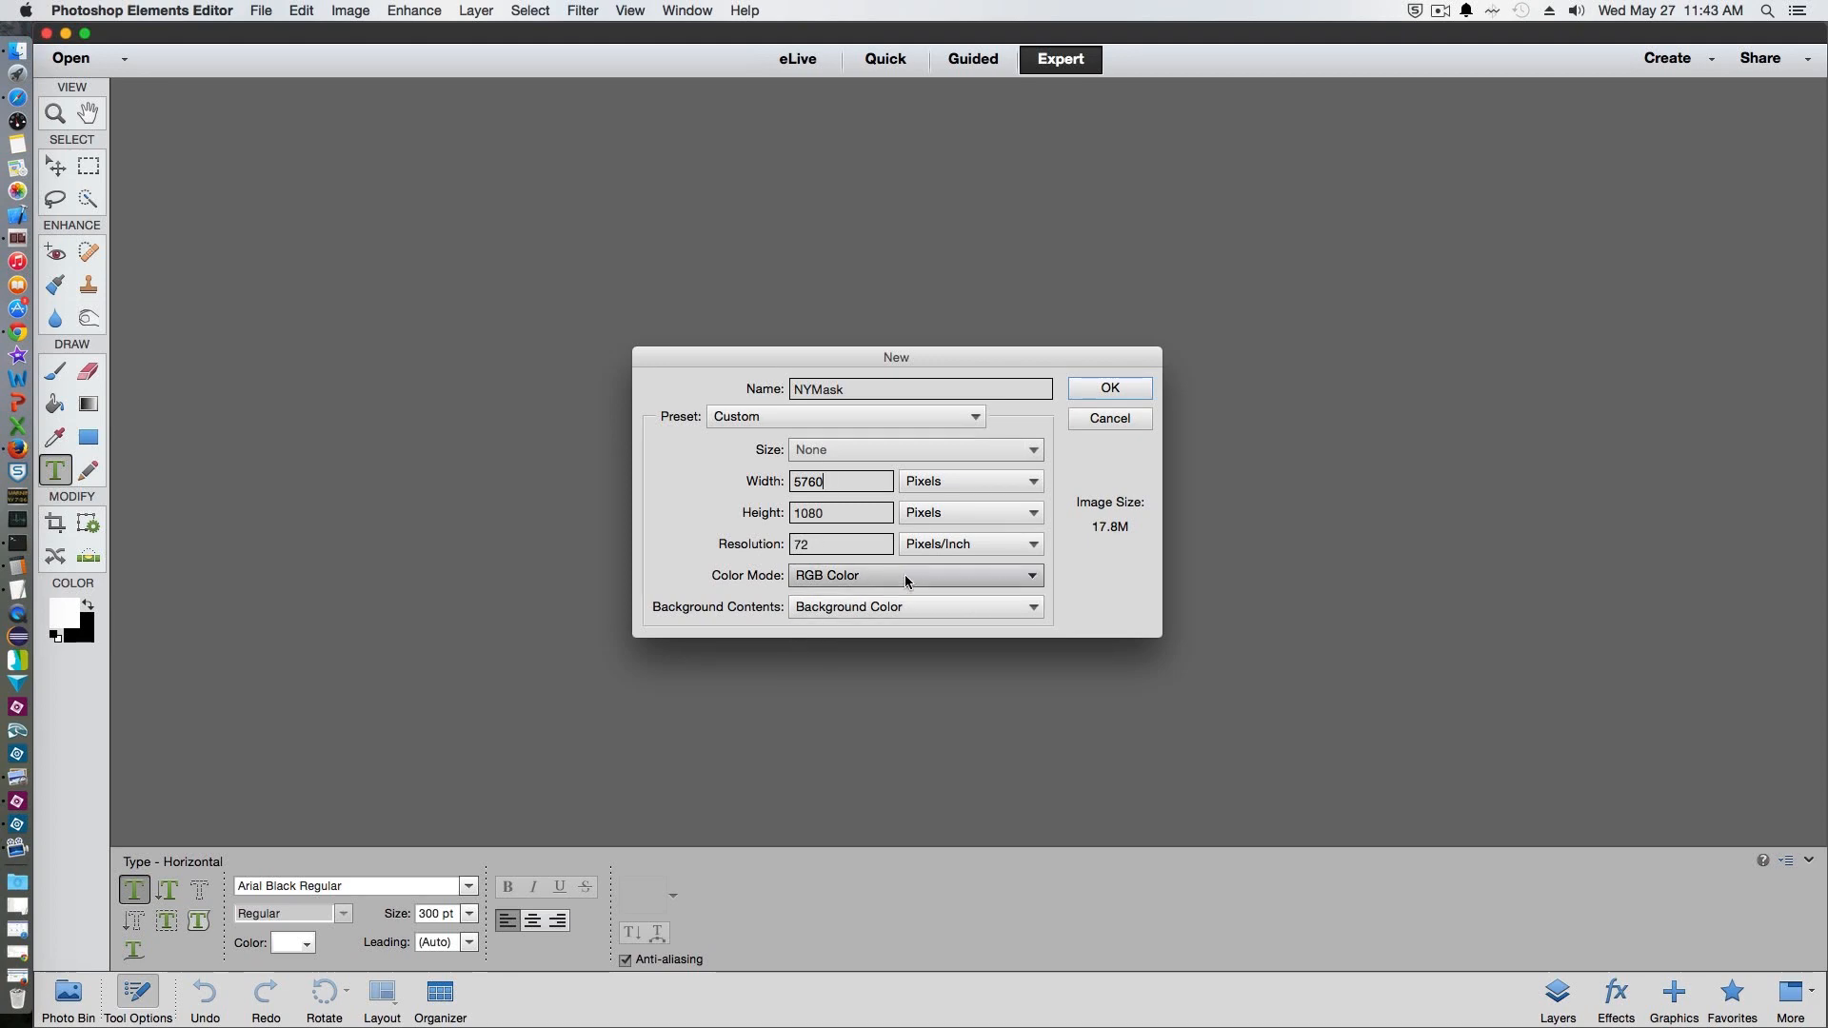
pyautogui.click(1027, 610)
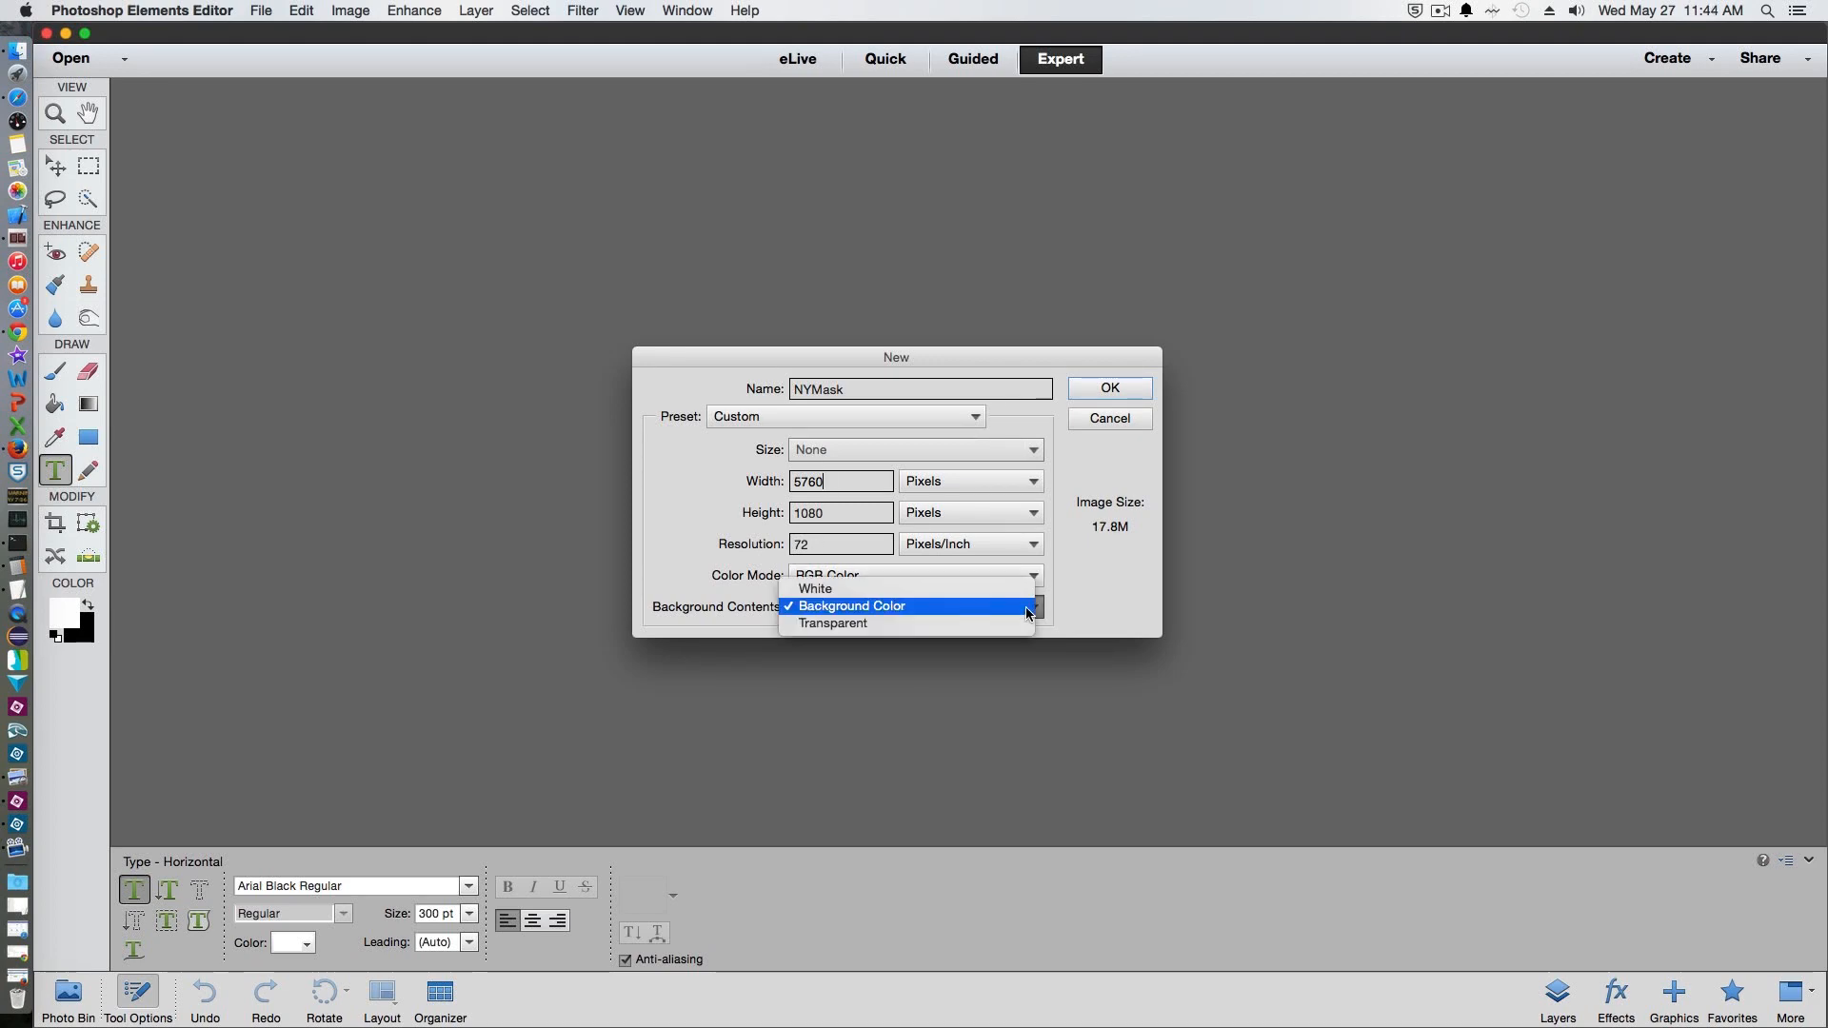
pyautogui.click(1026, 607)
pyautogui.click(1111, 388)
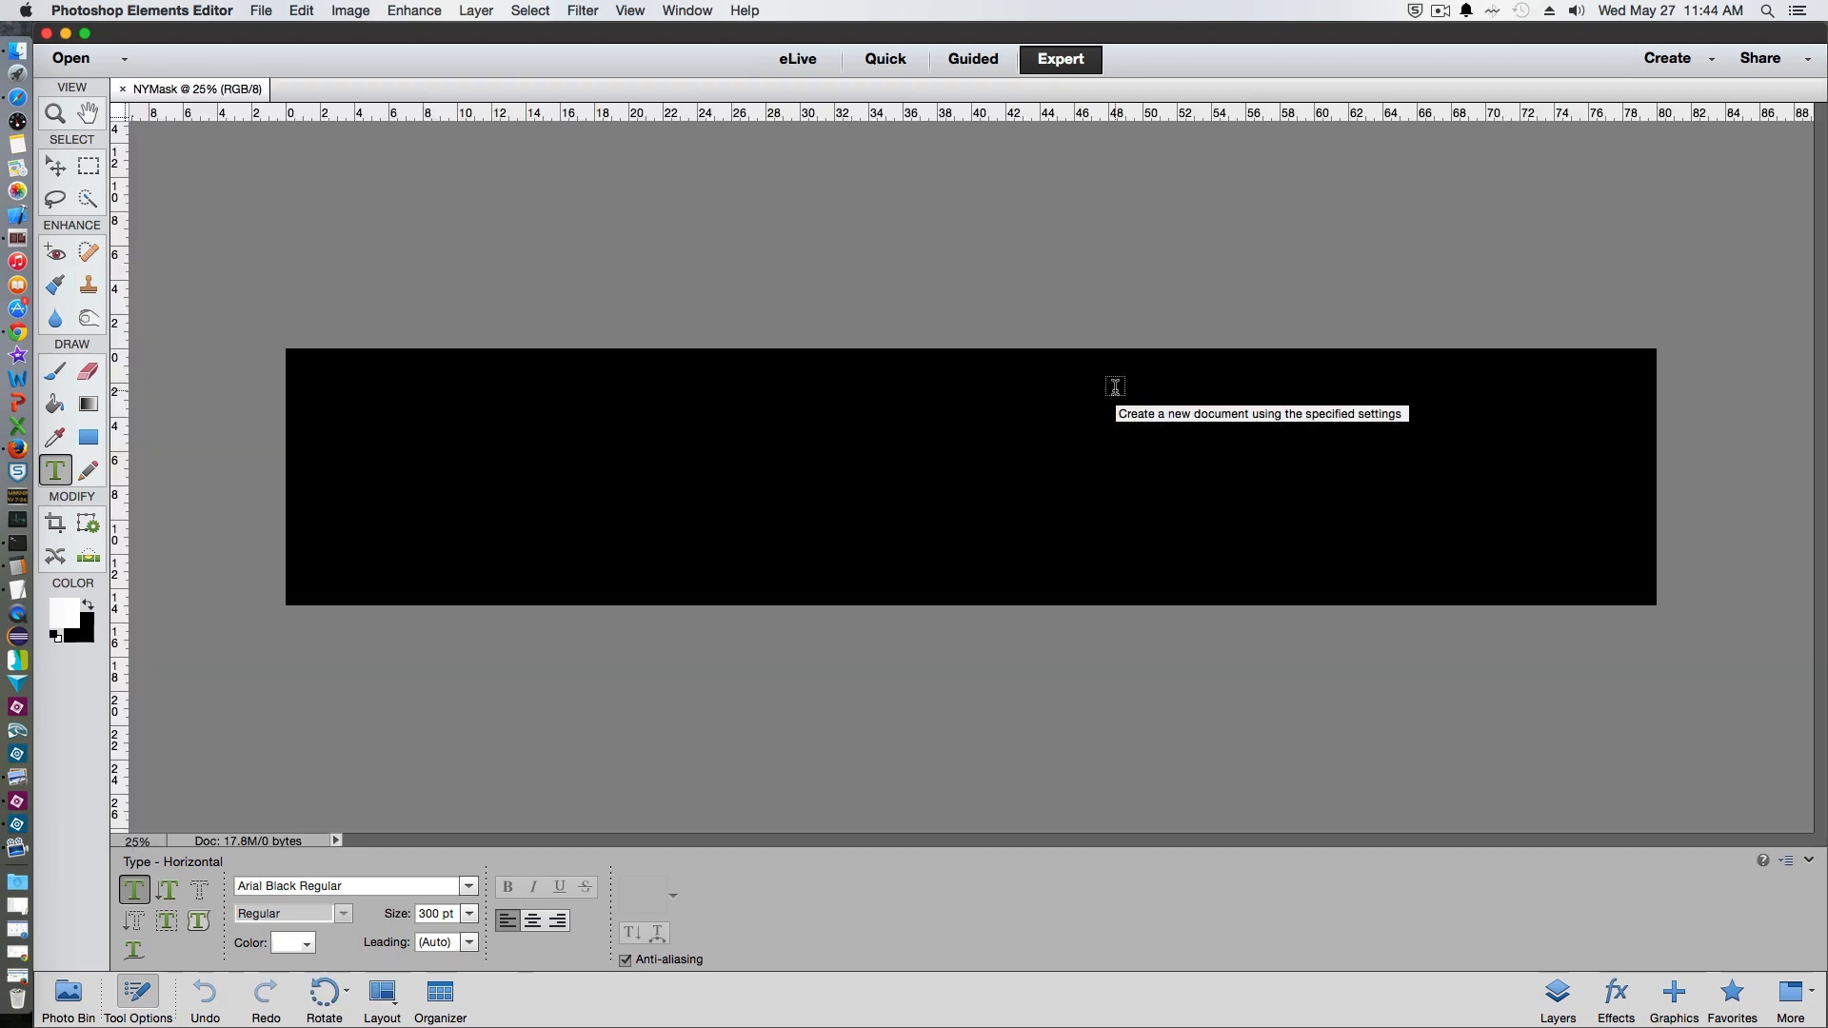
# Draw a linear white-to-black gradient from the canvas's right part at about 63 inches to just left of its middle
pyautogui.click(89, 406)
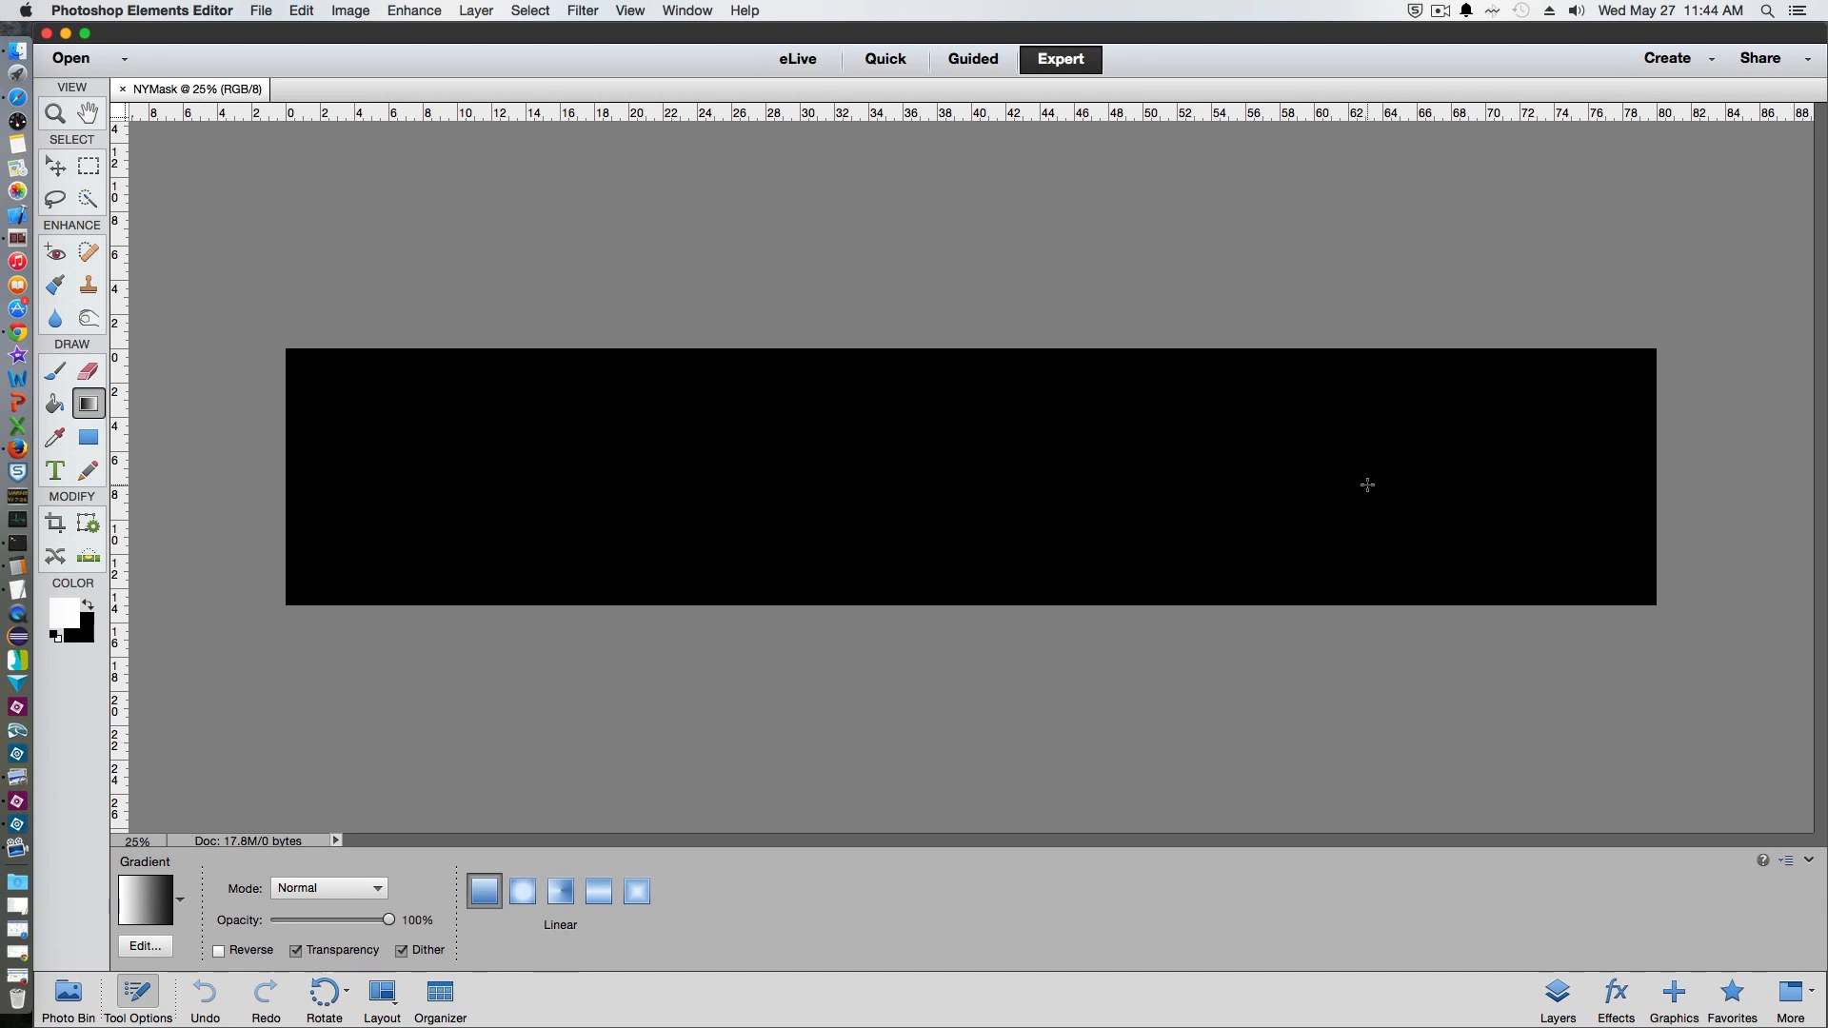
pyautogui.moveTo(1368, 484); pyautogui.dragTo(946, 485)
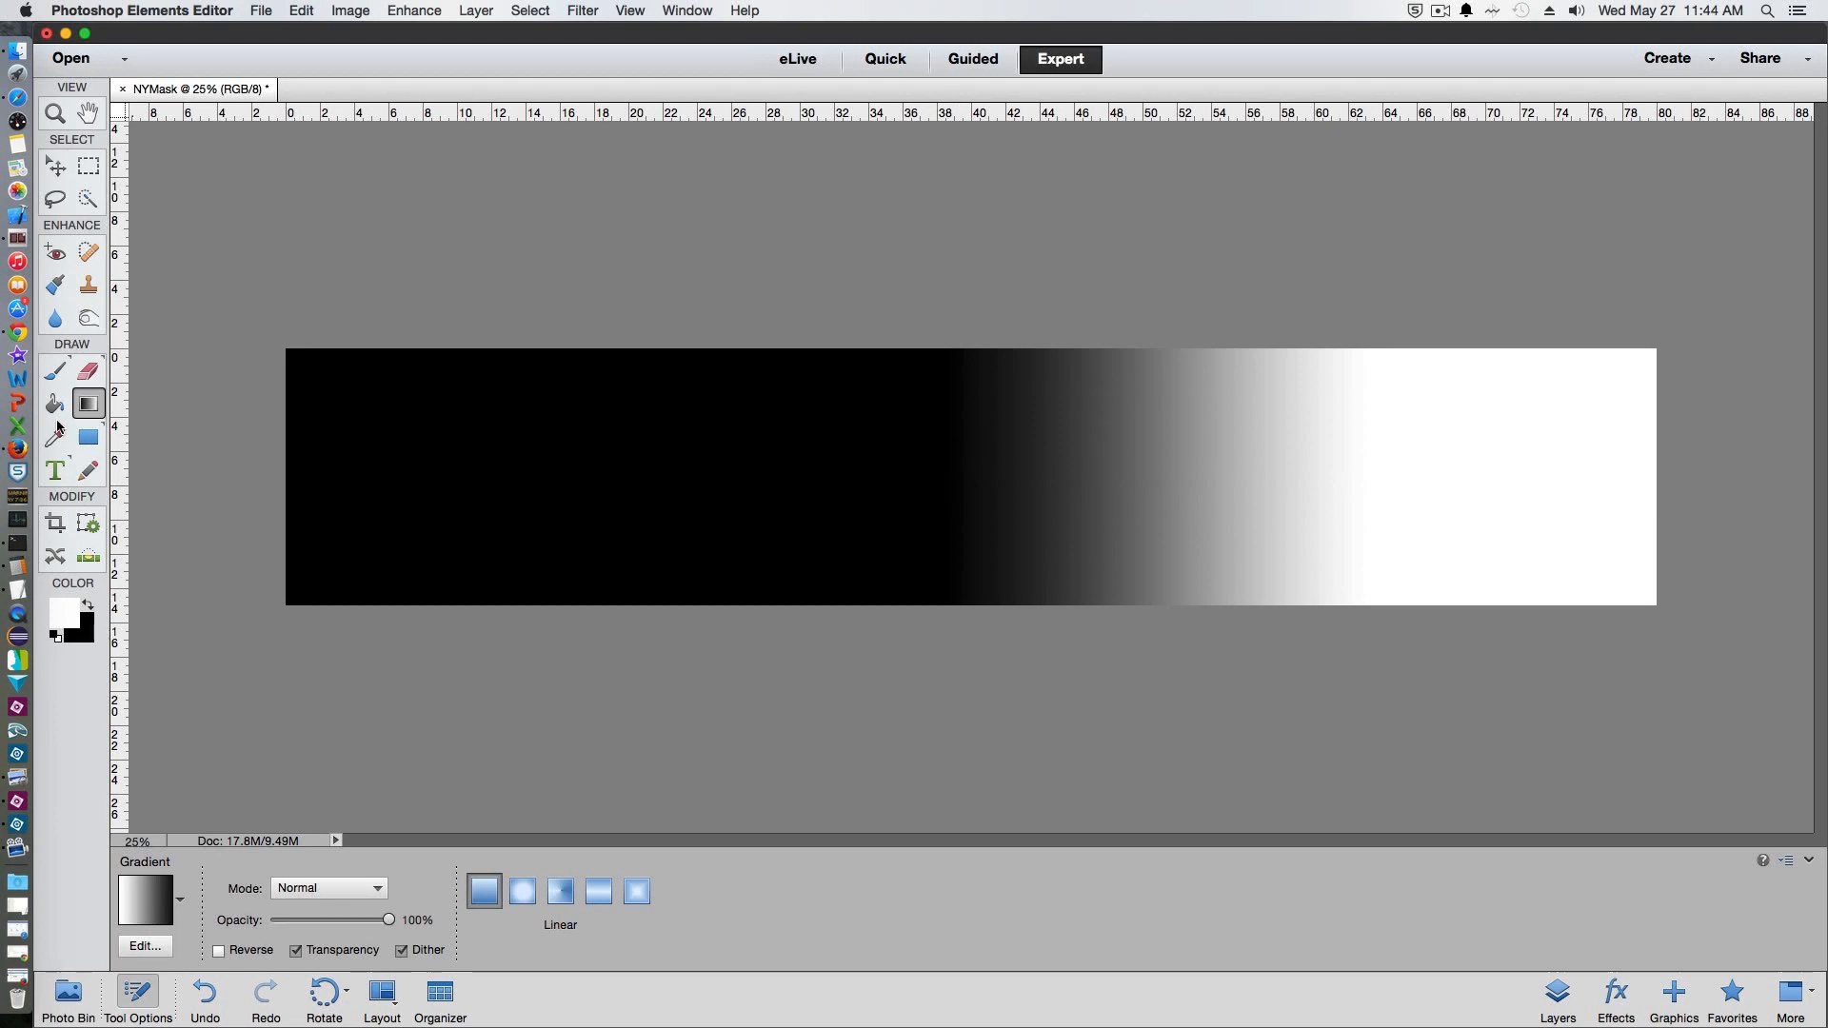
# Add the text "NEW YORK CITY" in 300 pt Arial Black and position it vertically centered in the black left half
pyautogui.click(56, 470)
pyautogui.click(342, 476)
pyautogui.write('NEW YORK CITY')
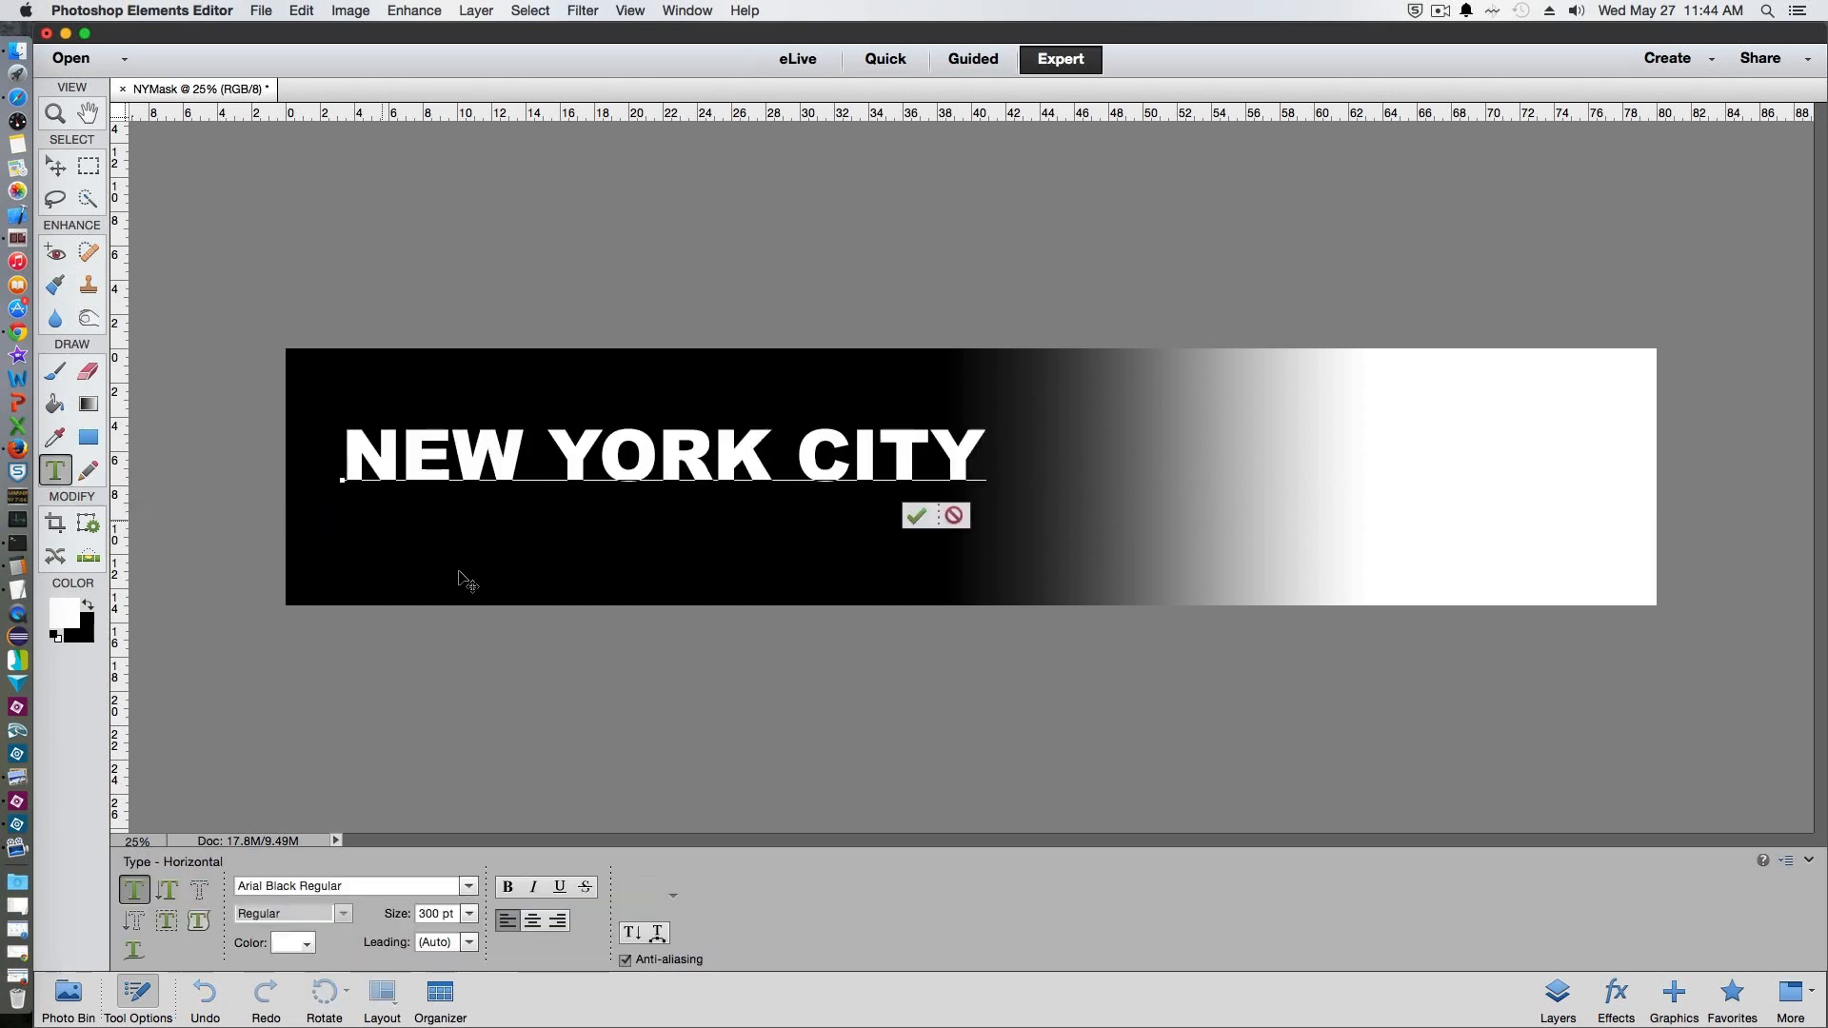
pyautogui.click(920, 525)
pyautogui.press('v')
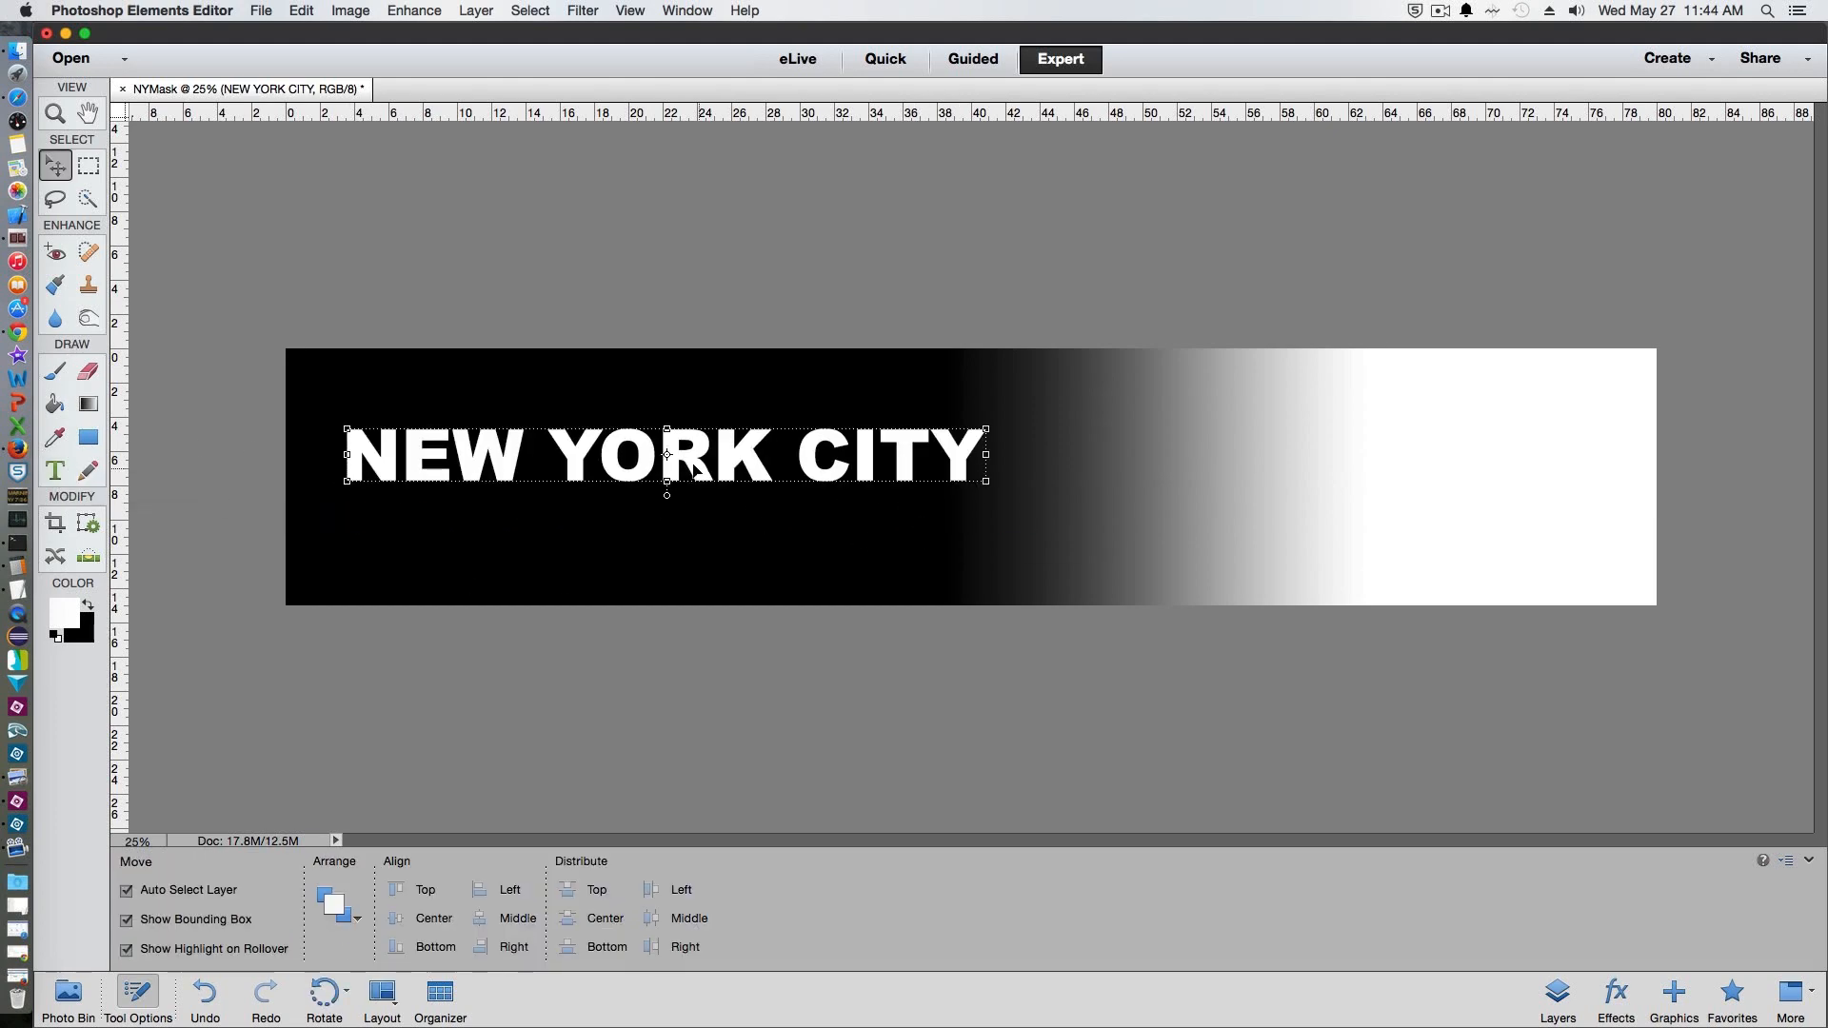
pyautogui.moveTo(670, 459); pyautogui.dragTo(635, 482)
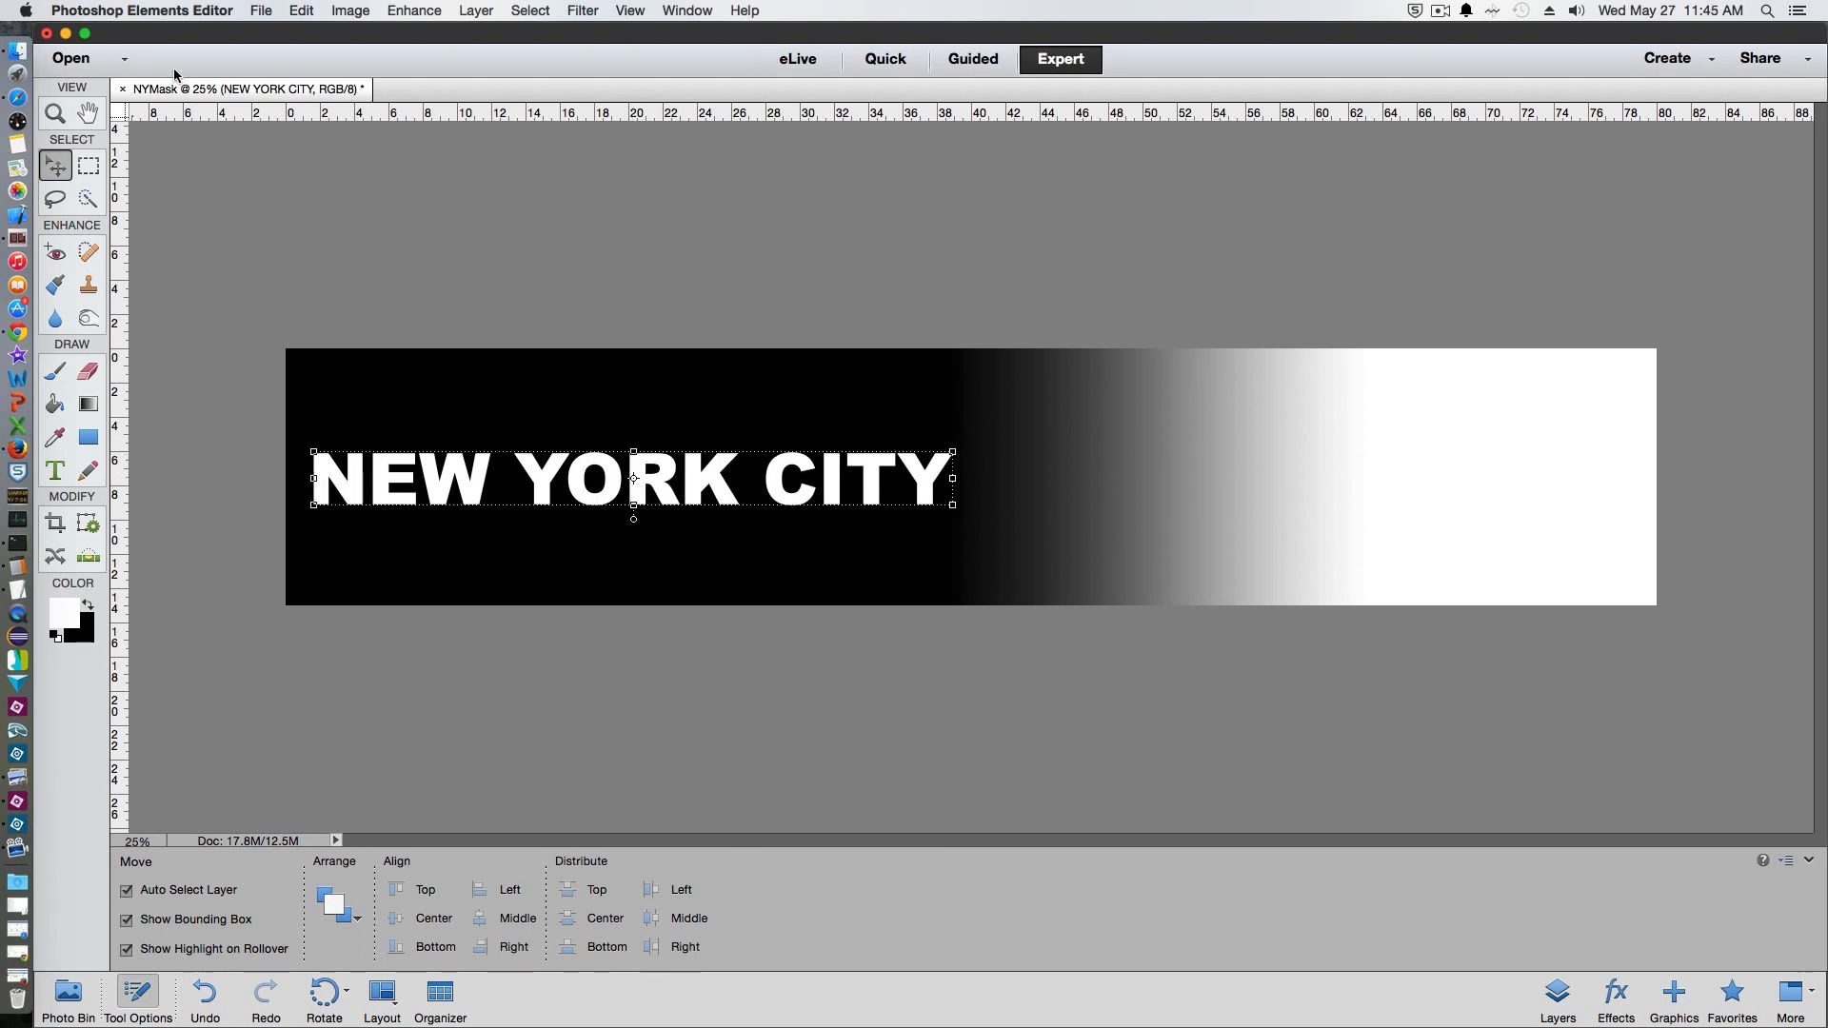
# Save the image as the JPEG file NYMask.jpg in the CB_ClearTitle folder
pyautogui.click(261, 12)
pyautogui.click(324, 190)
pyautogui.click(1038, 645)
pyautogui.click(1035, 715)
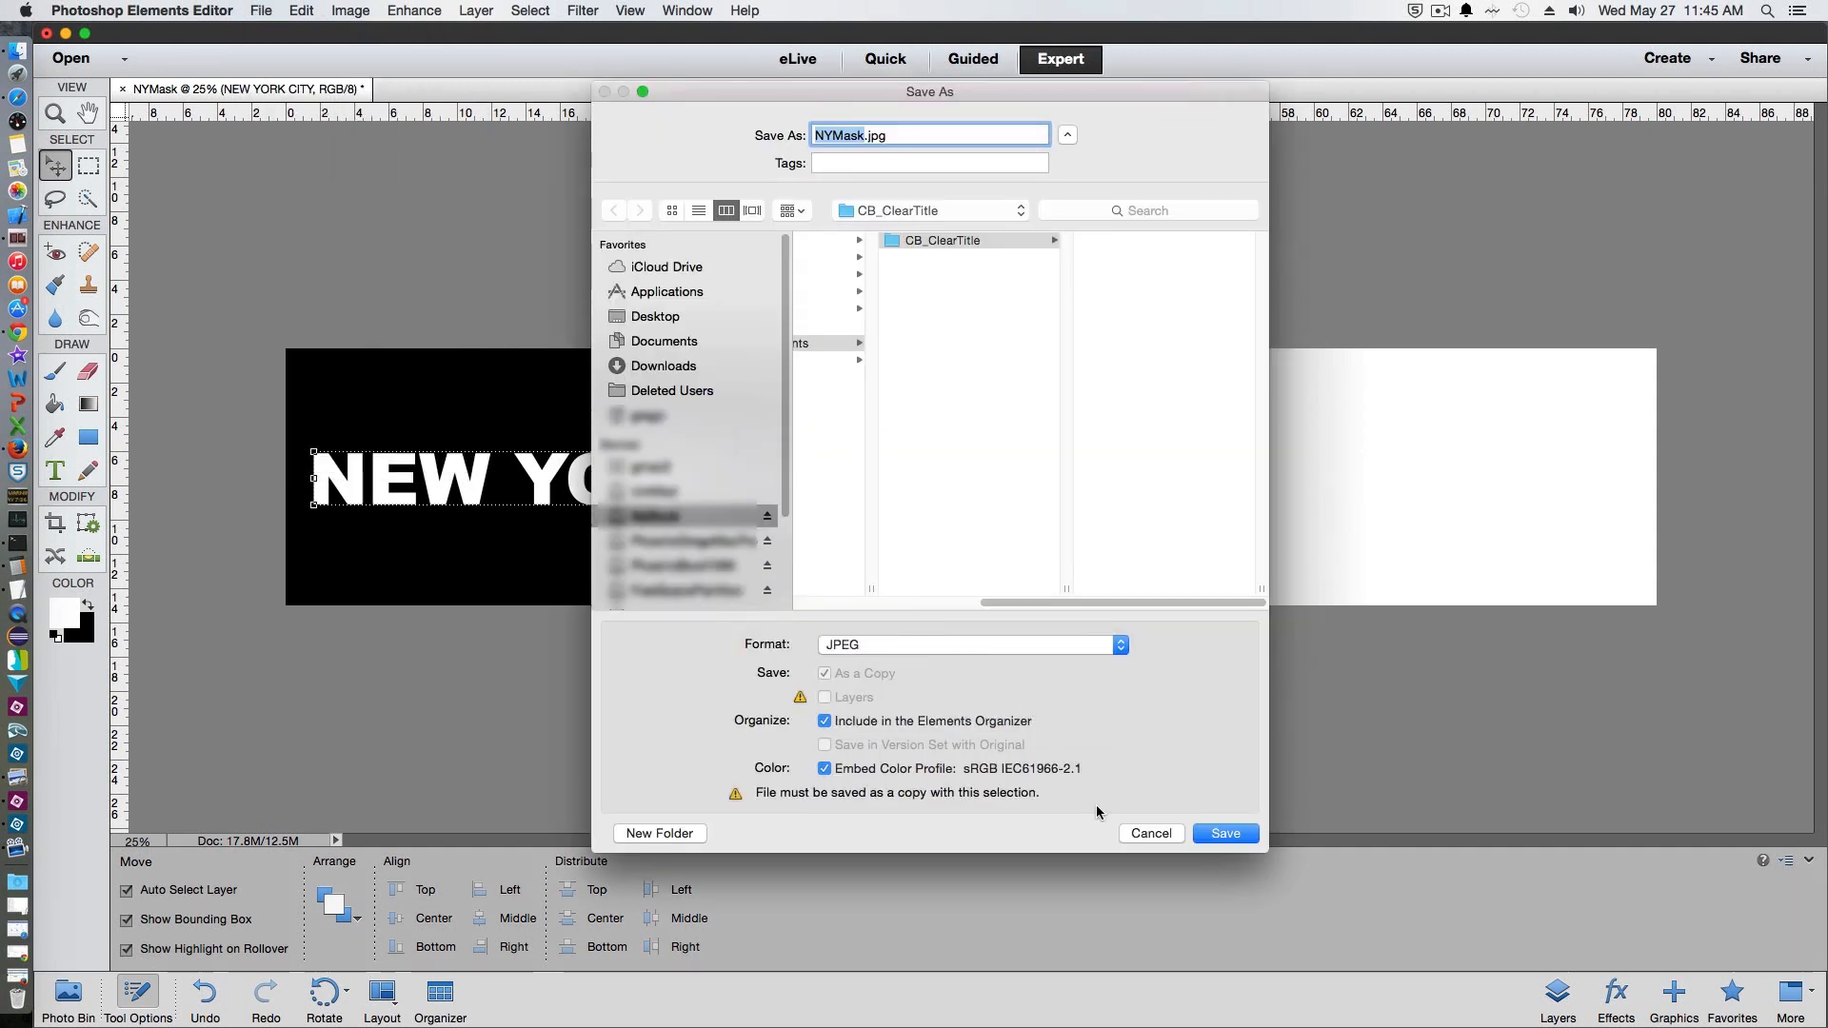
pyautogui.click(1225, 833)
pyautogui.click(1037, 388)
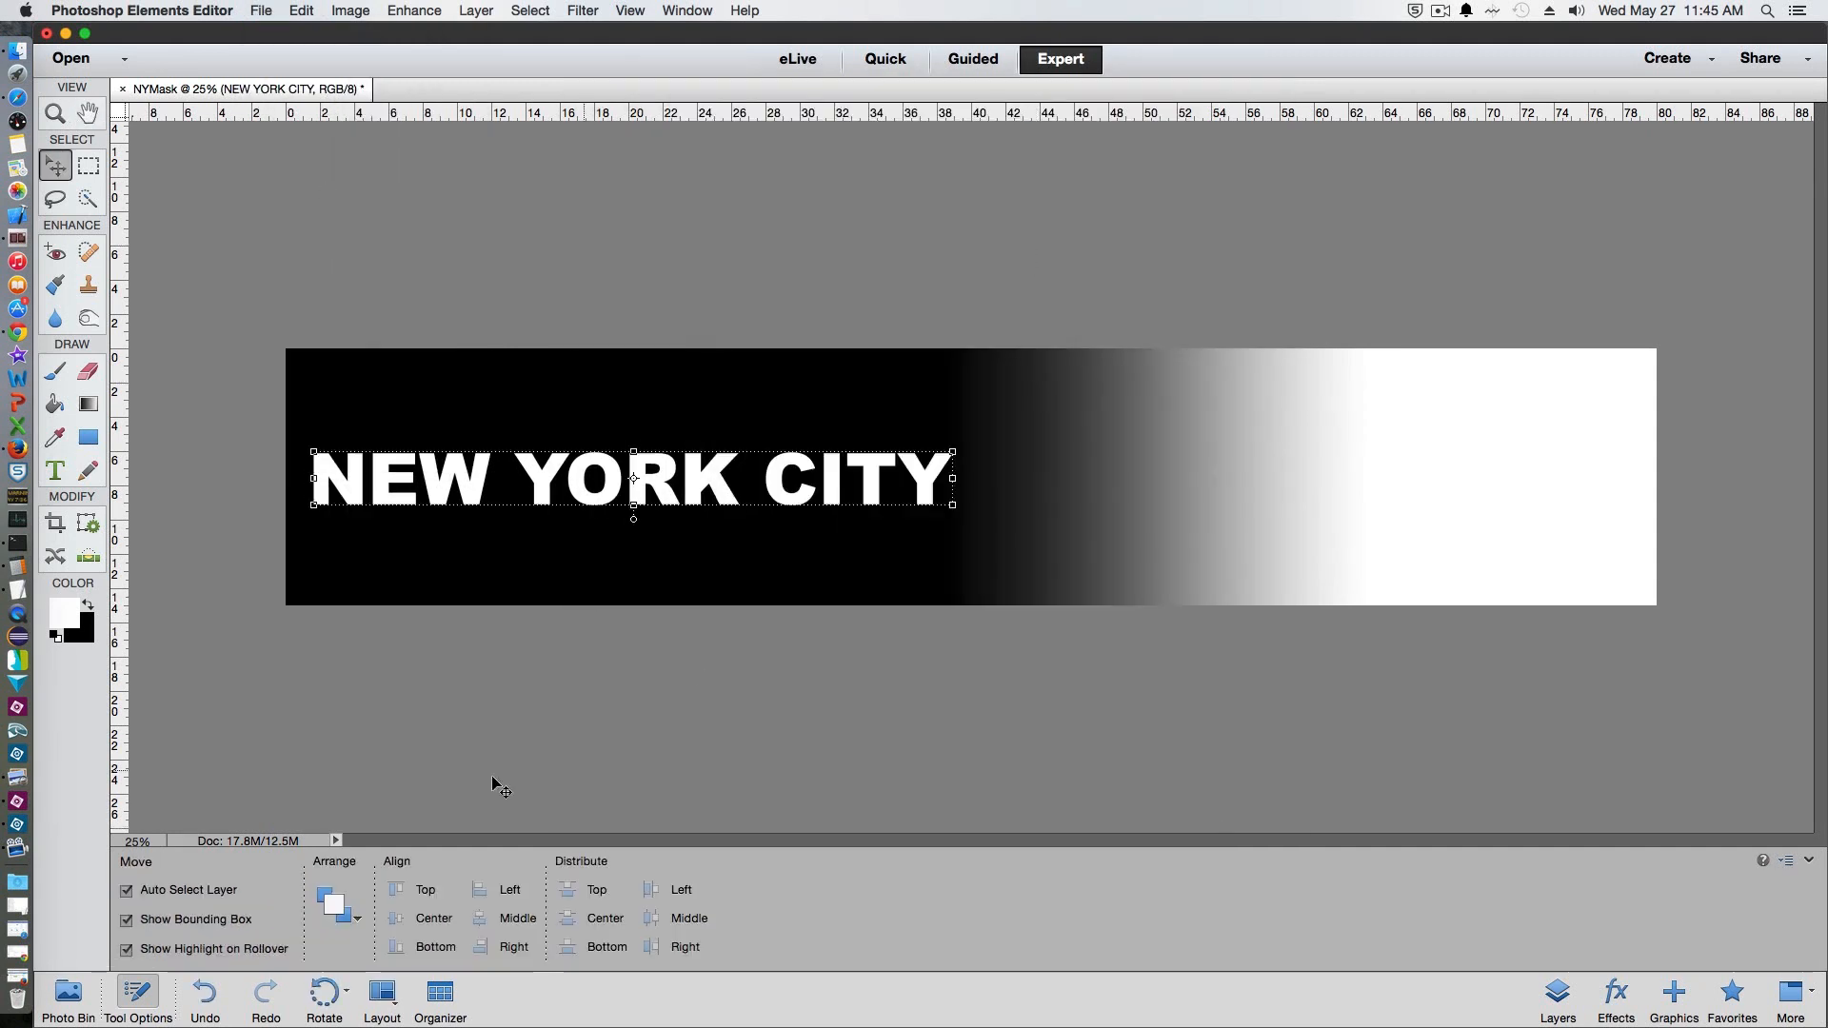
# Switch to Premiere Elements, place NYMask.jpg at the start of the Video 2 track and extend it to 20 seconds
pyautogui.click(17, 802)
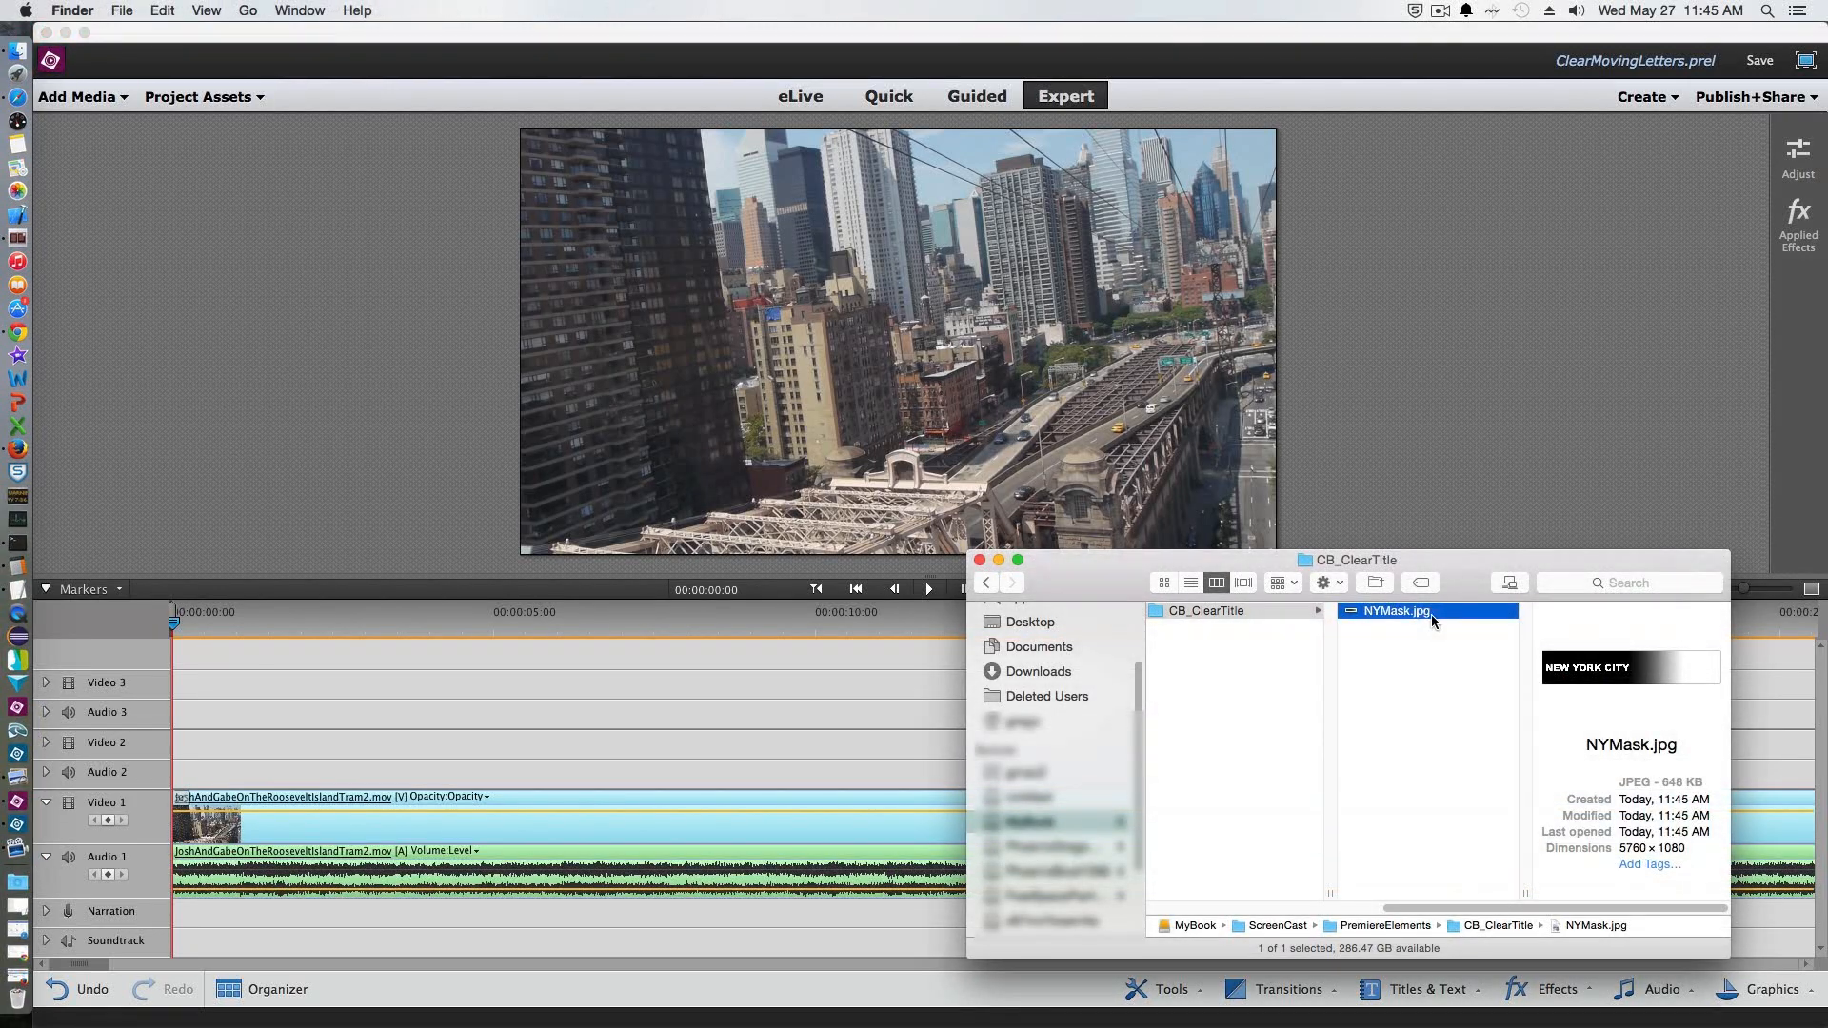
pyautogui.moveTo(1419, 614); pyautogui.dragTo(184, 757)
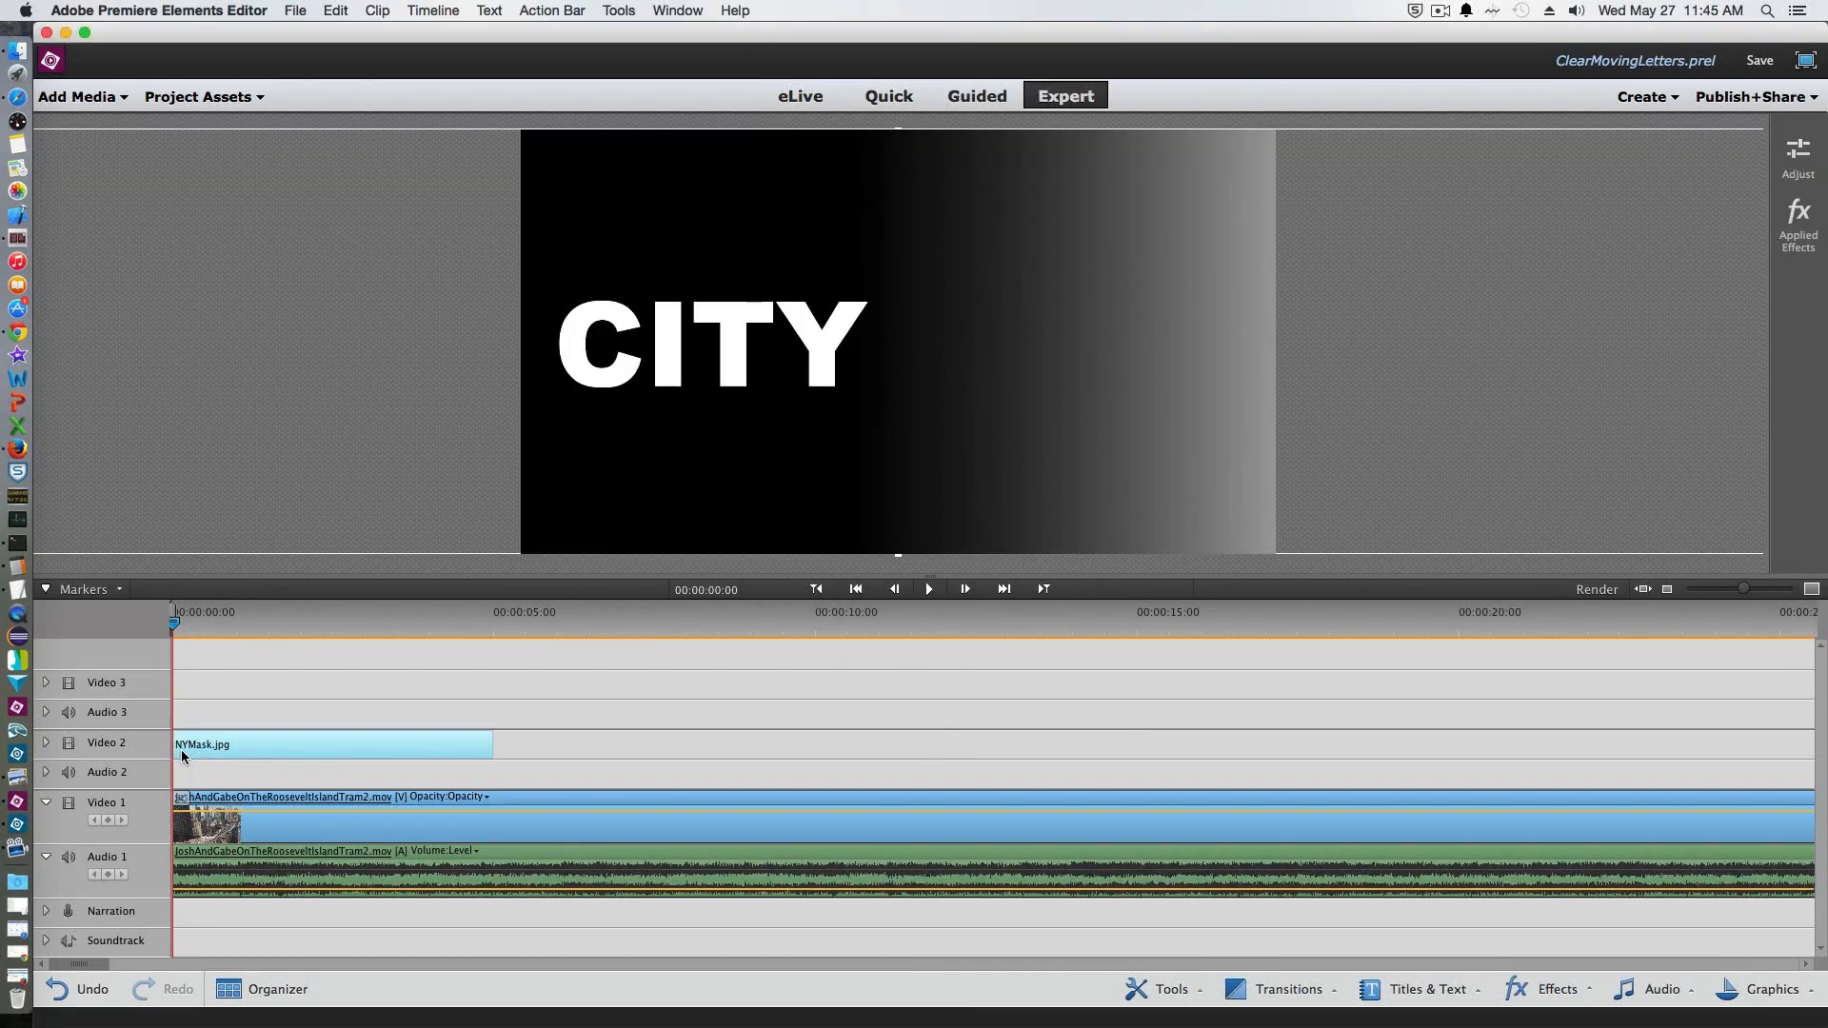
pyautogui.moveTo(492, 747); pyautogui.dragTo(1459, 758)
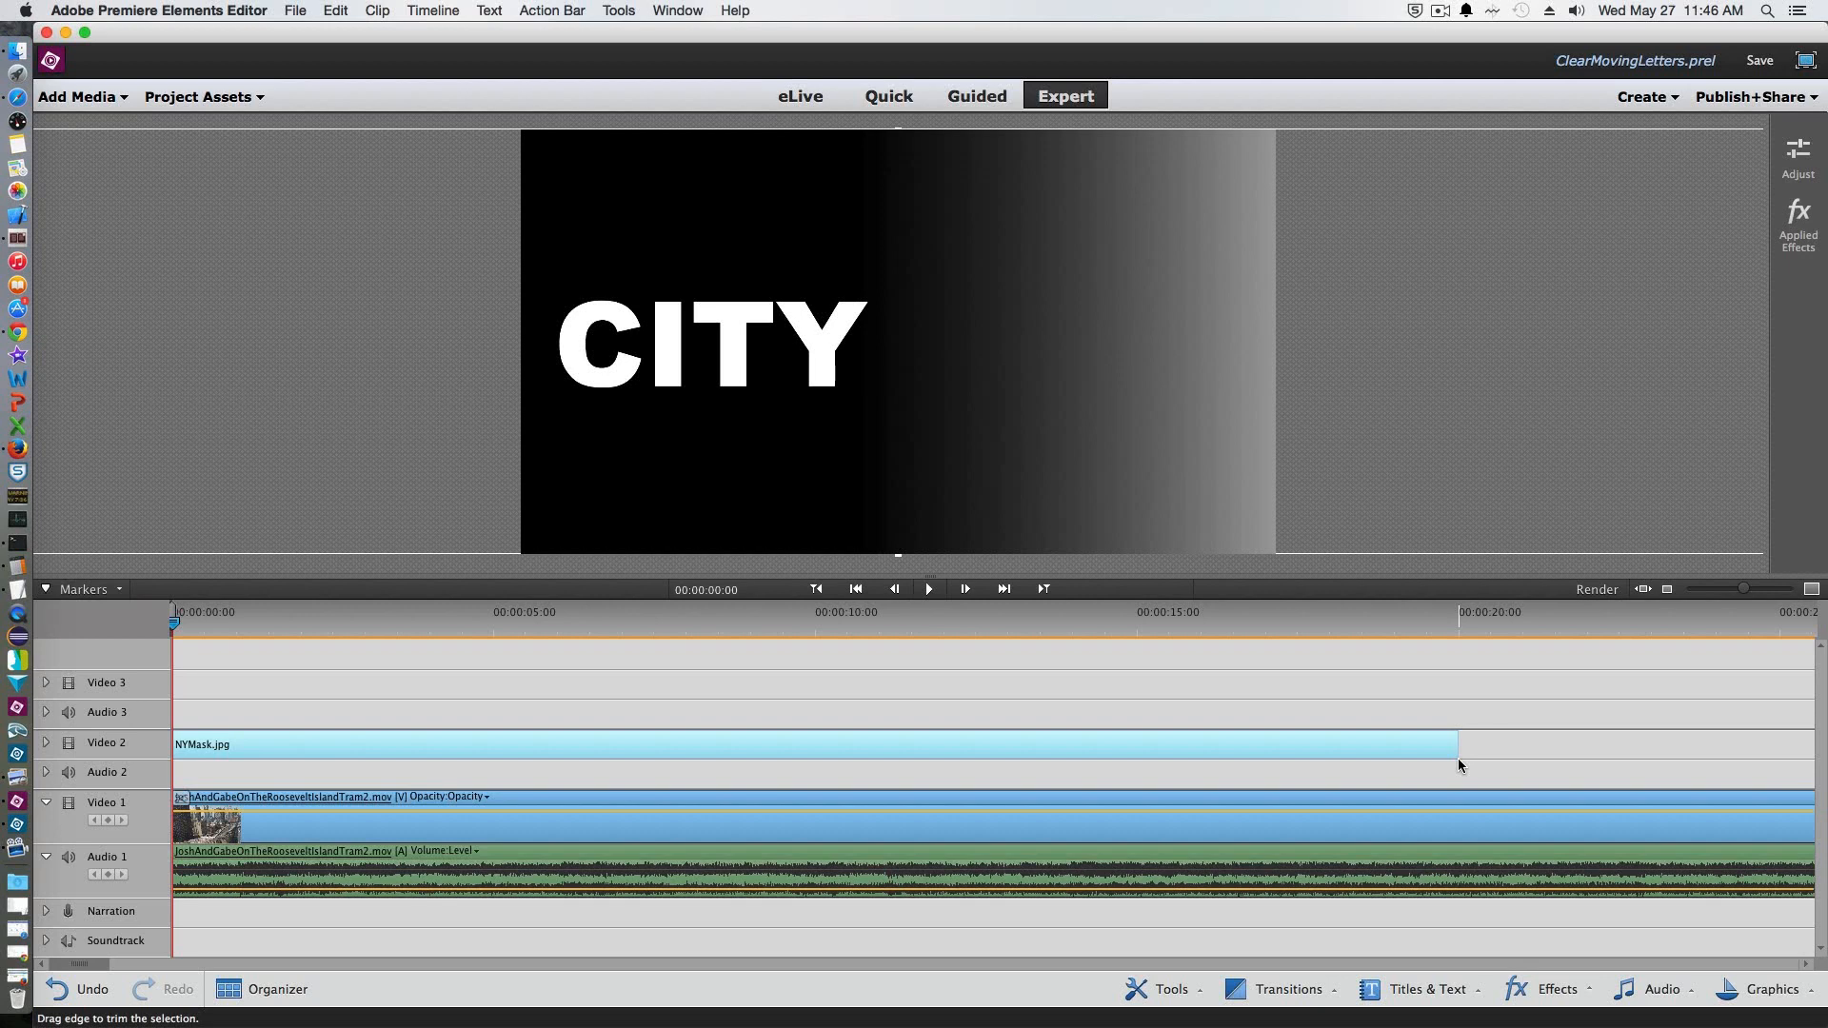
# Apply the Track Matte Key effect from the Keying category to the tram clip on Video 1
pyautogui.click(1254, 817)
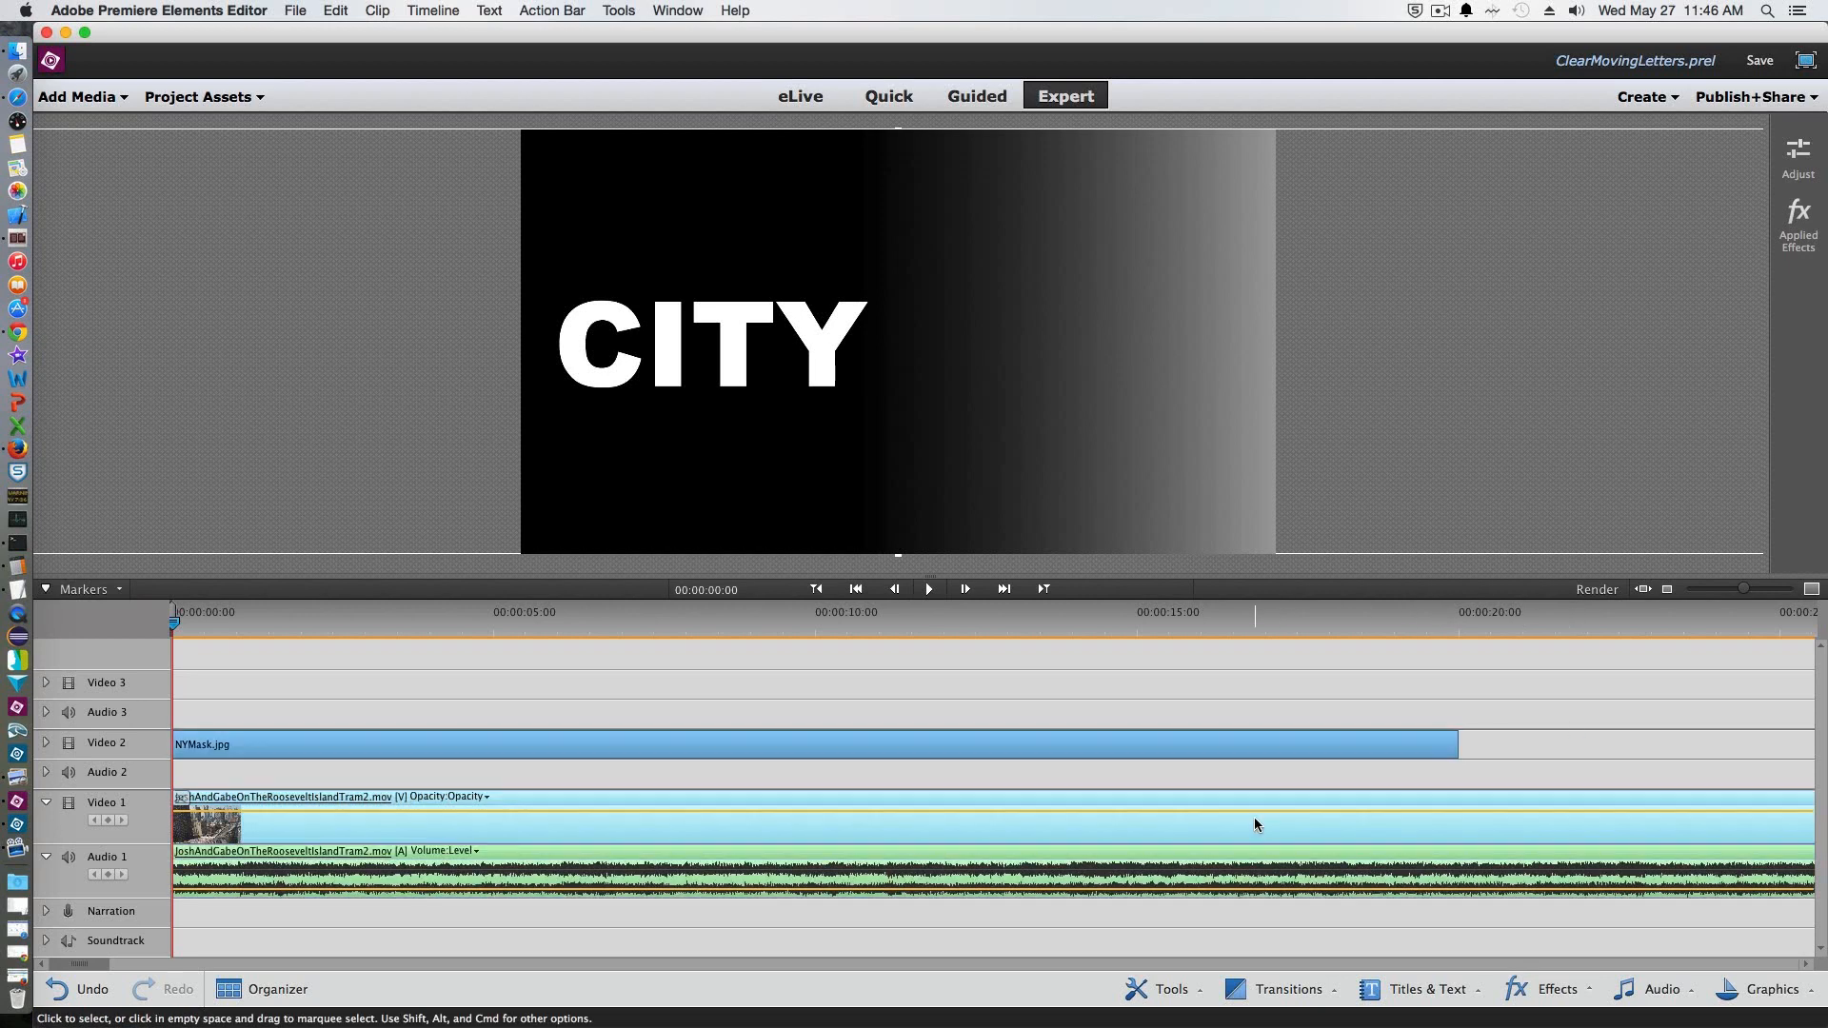
pyautogui.click(1557, 990)
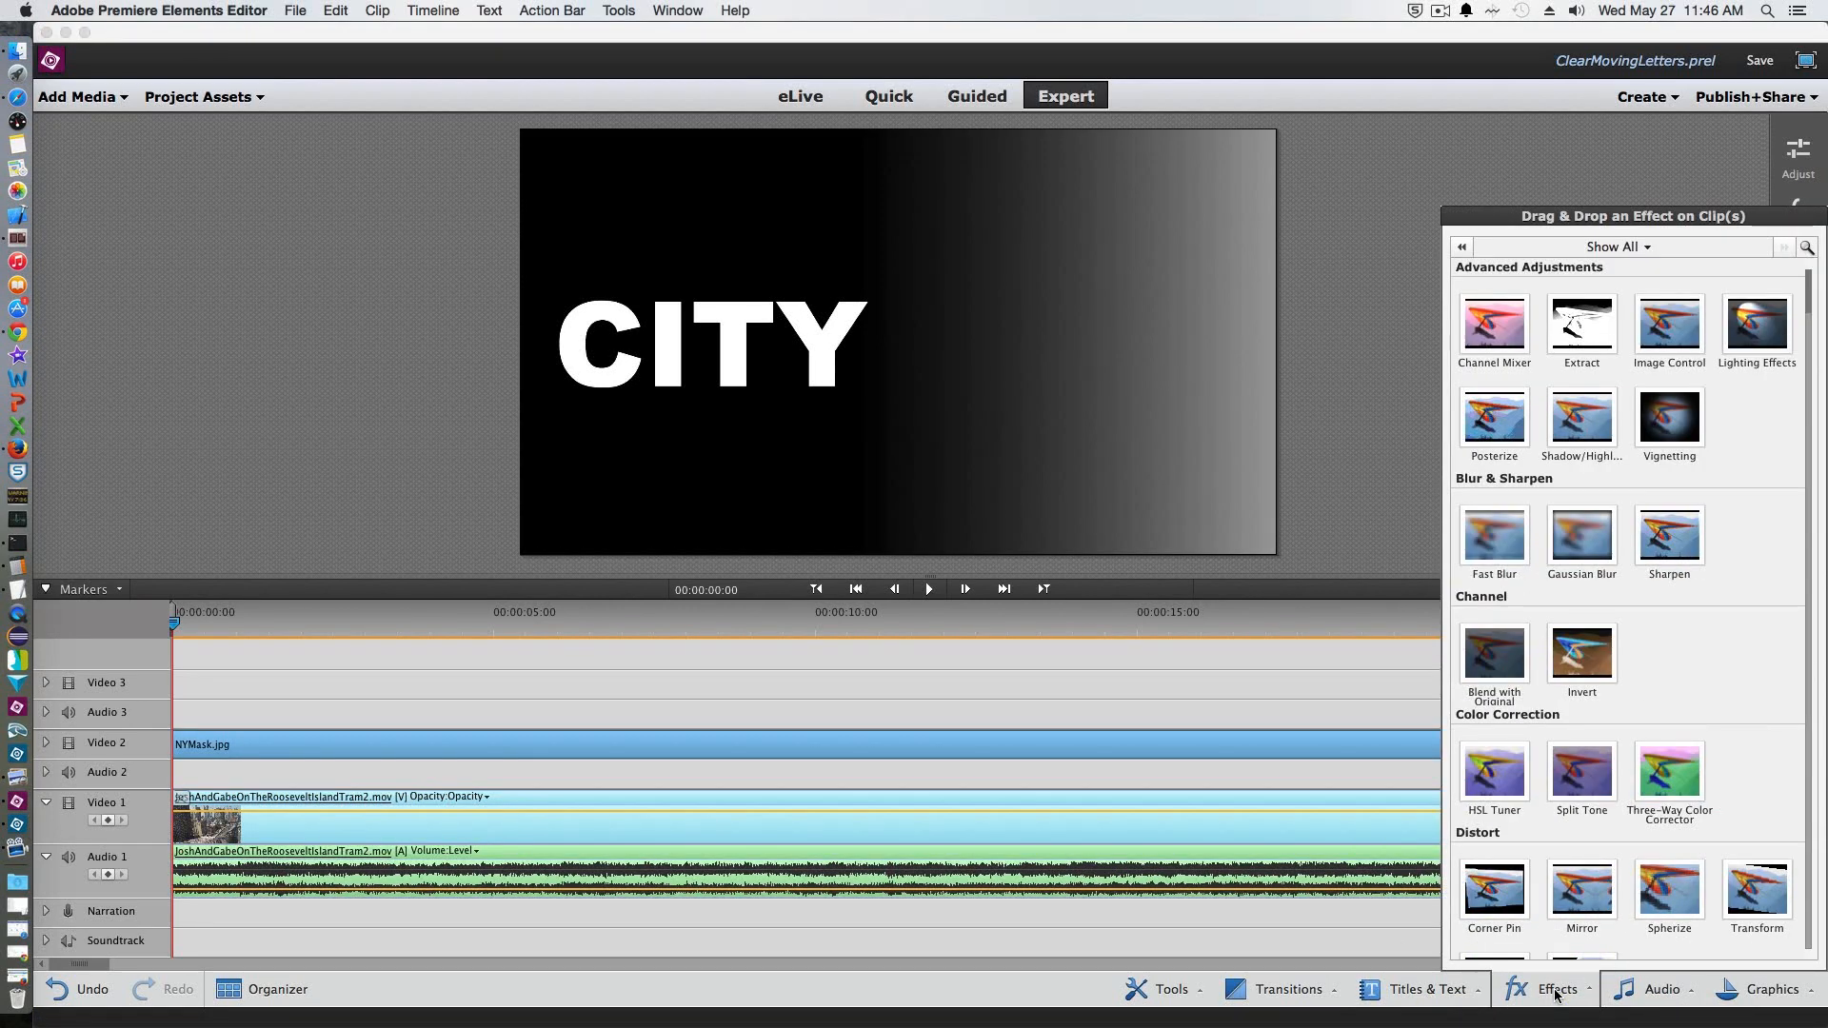
pyautogui.click(1660, 252)
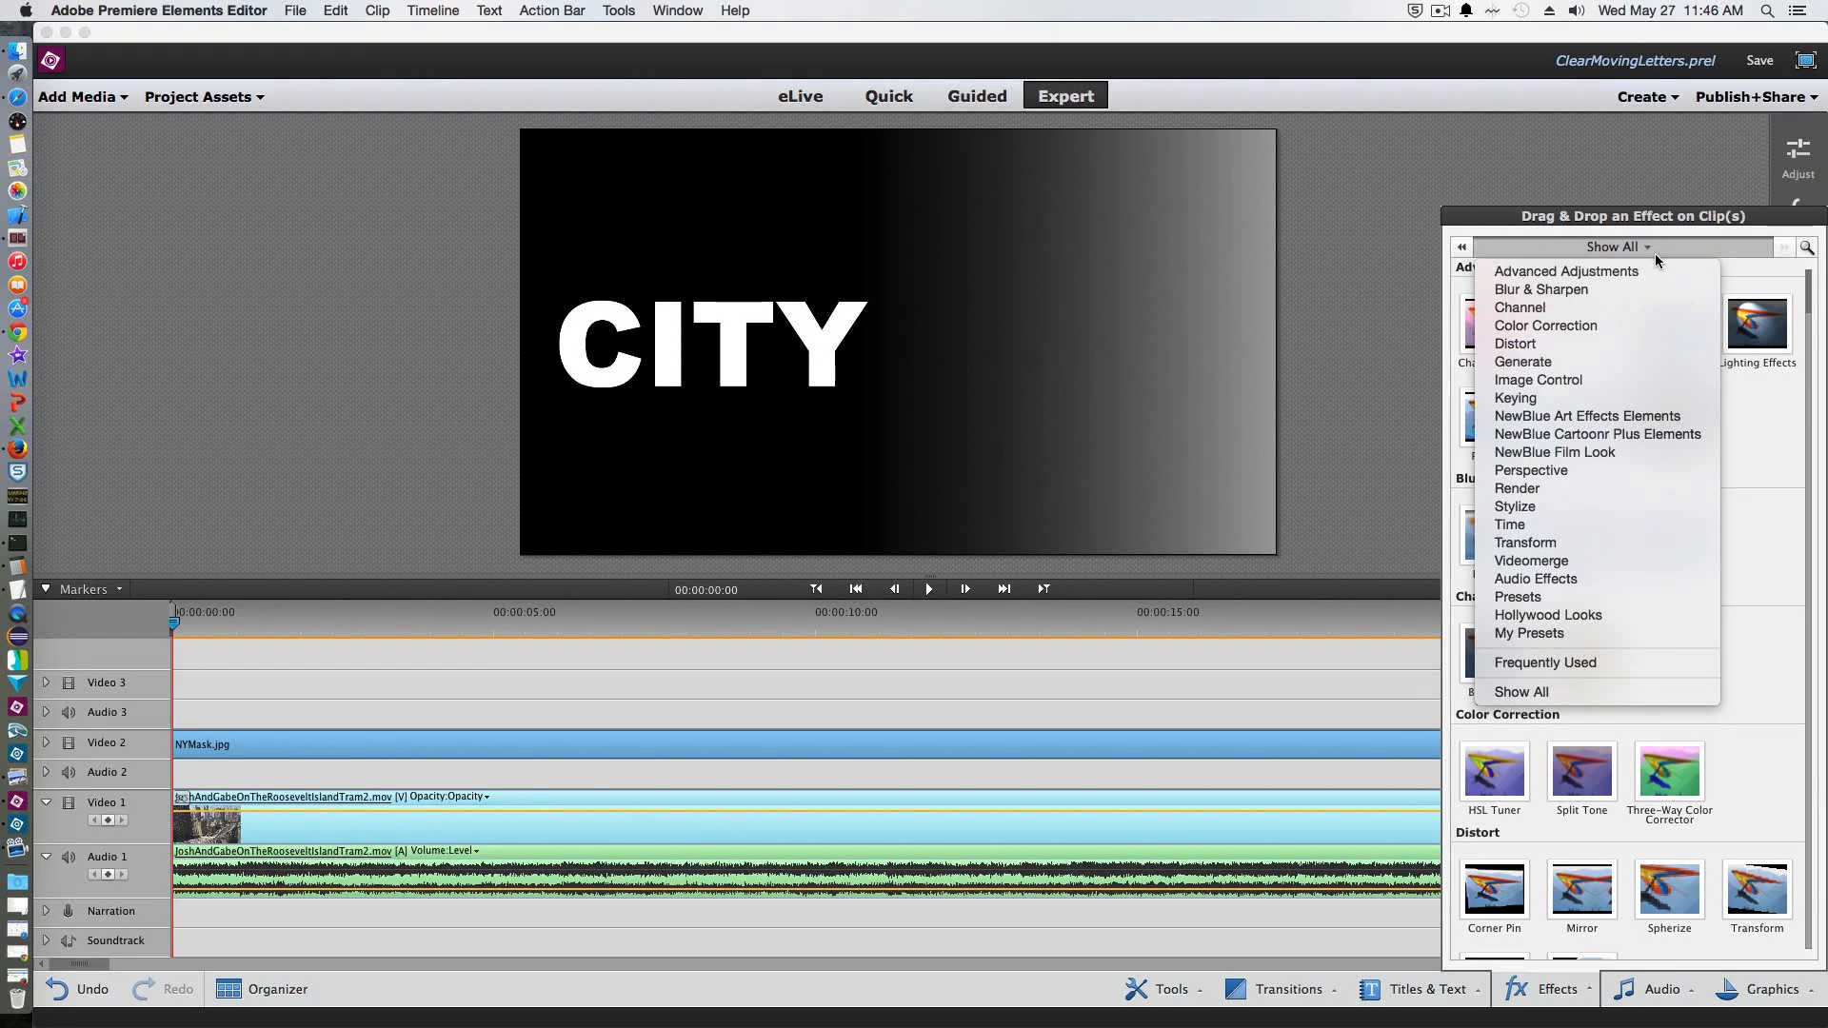
pyautogui.click(1563, 399)
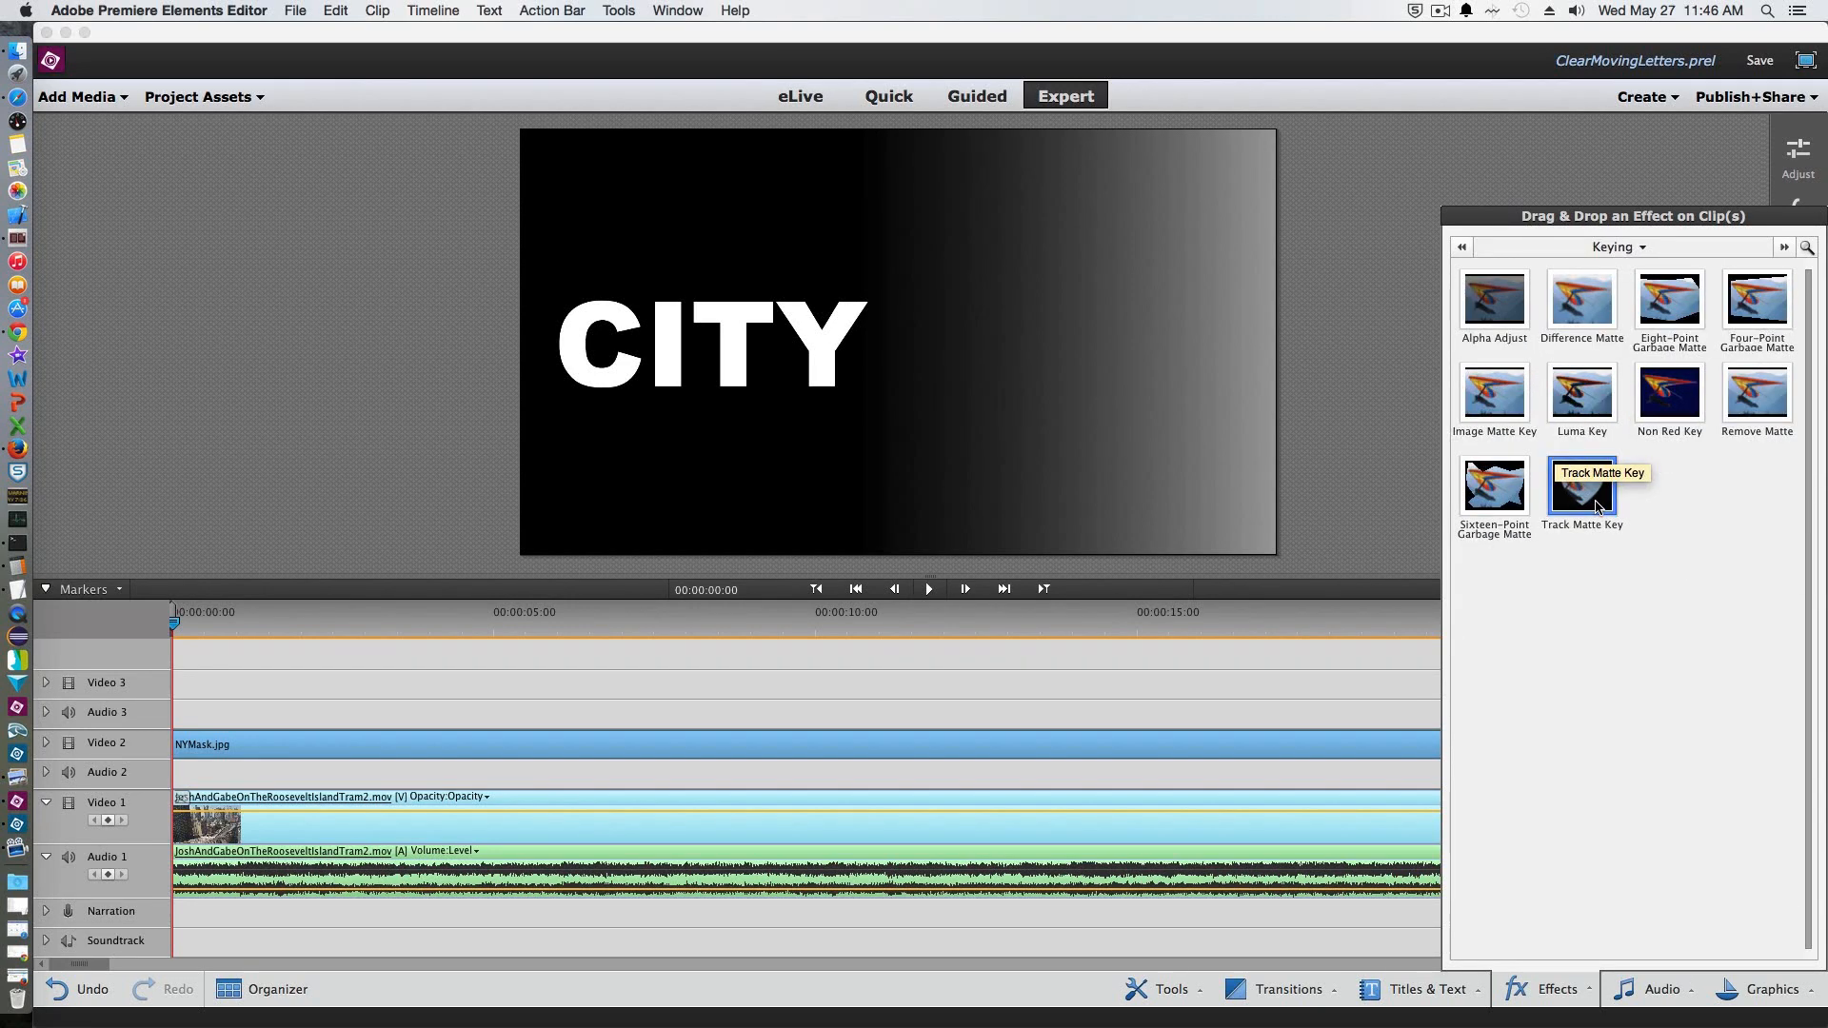
pyautogui.moveTo(1599, 505); pyautogui.dragTo(447, 831)
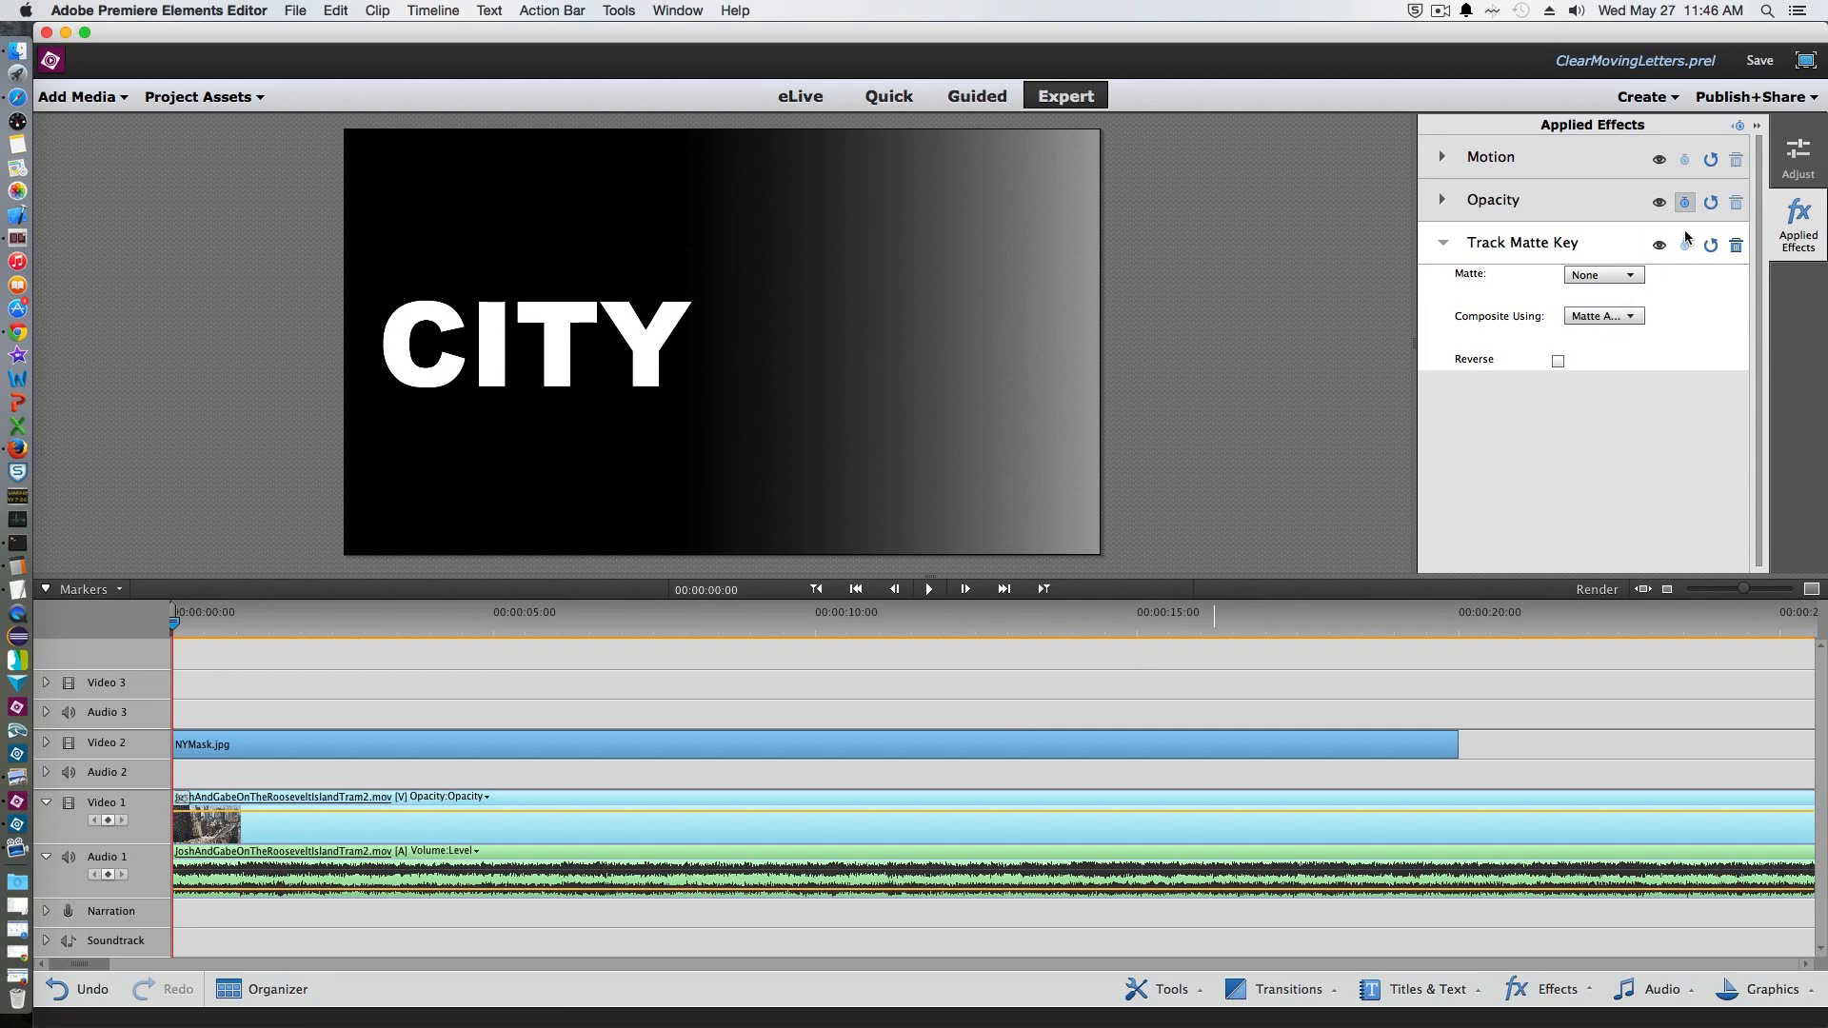
# Set the Track Matte Key's matte to Video 2 and composite it using Matte Luma
pyautogui.click(1638, 276)
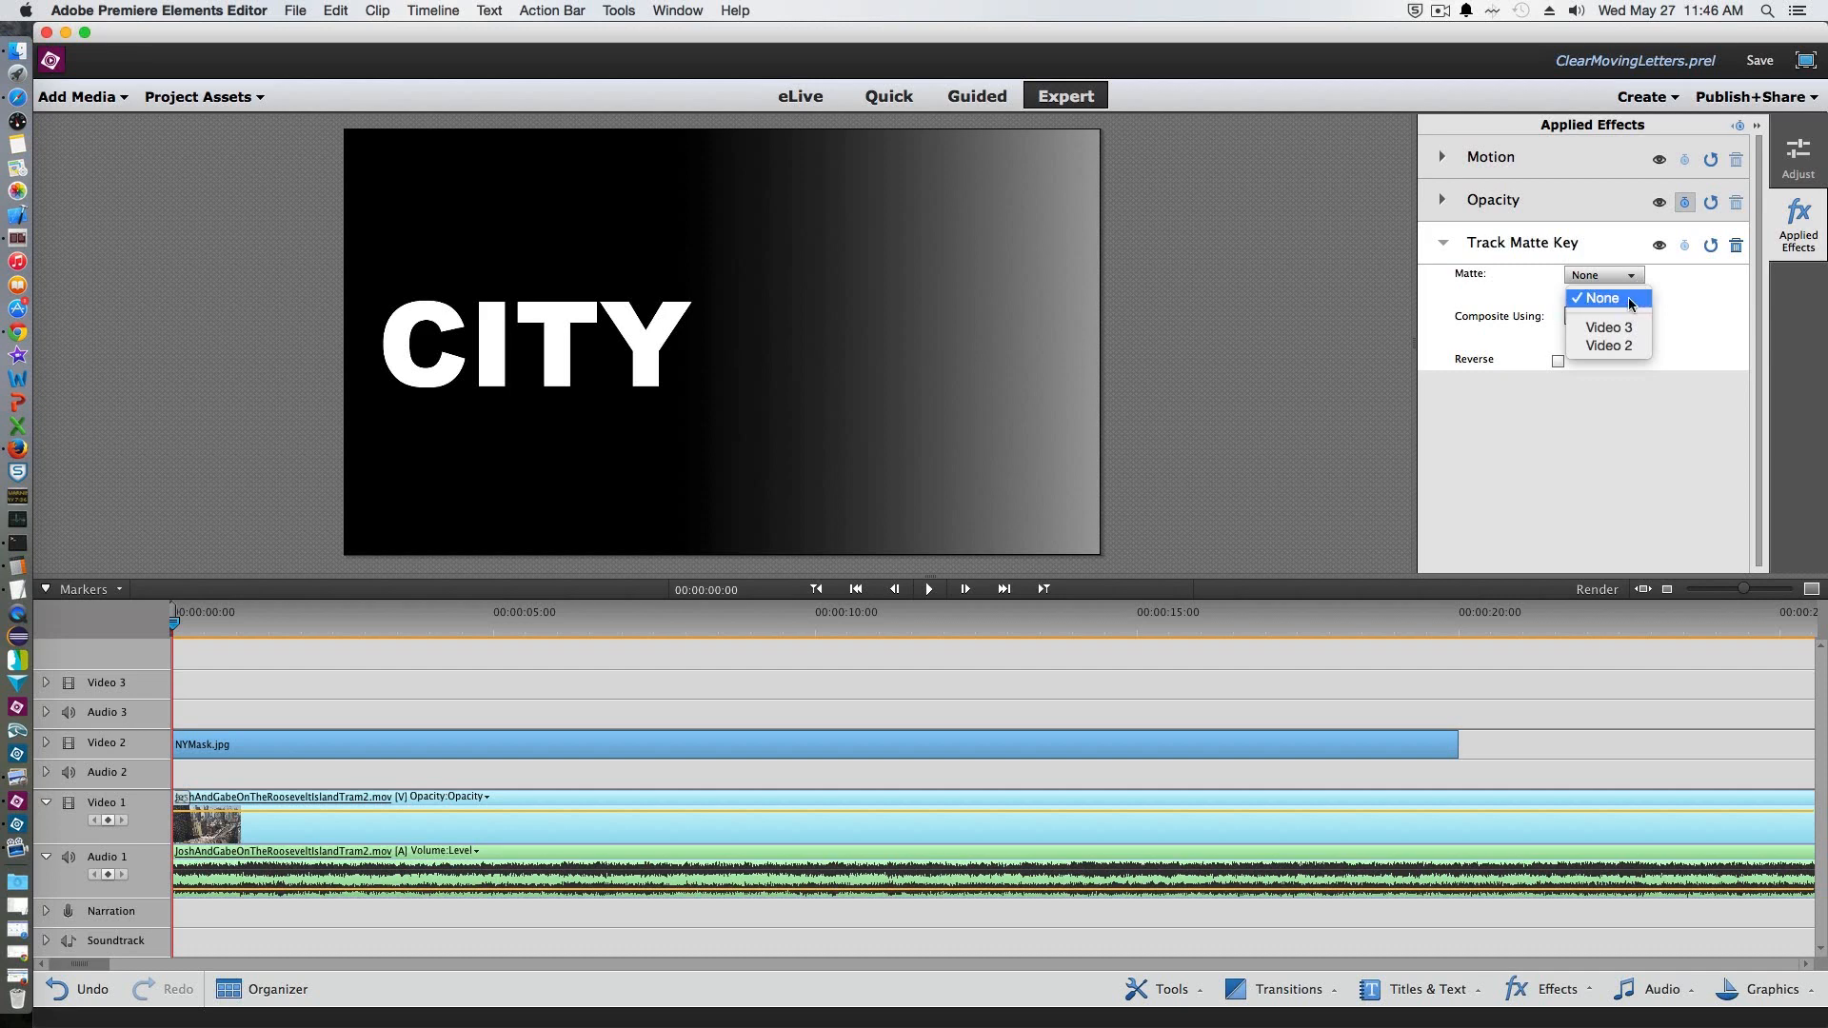
pyautogui.click(1621, 348)
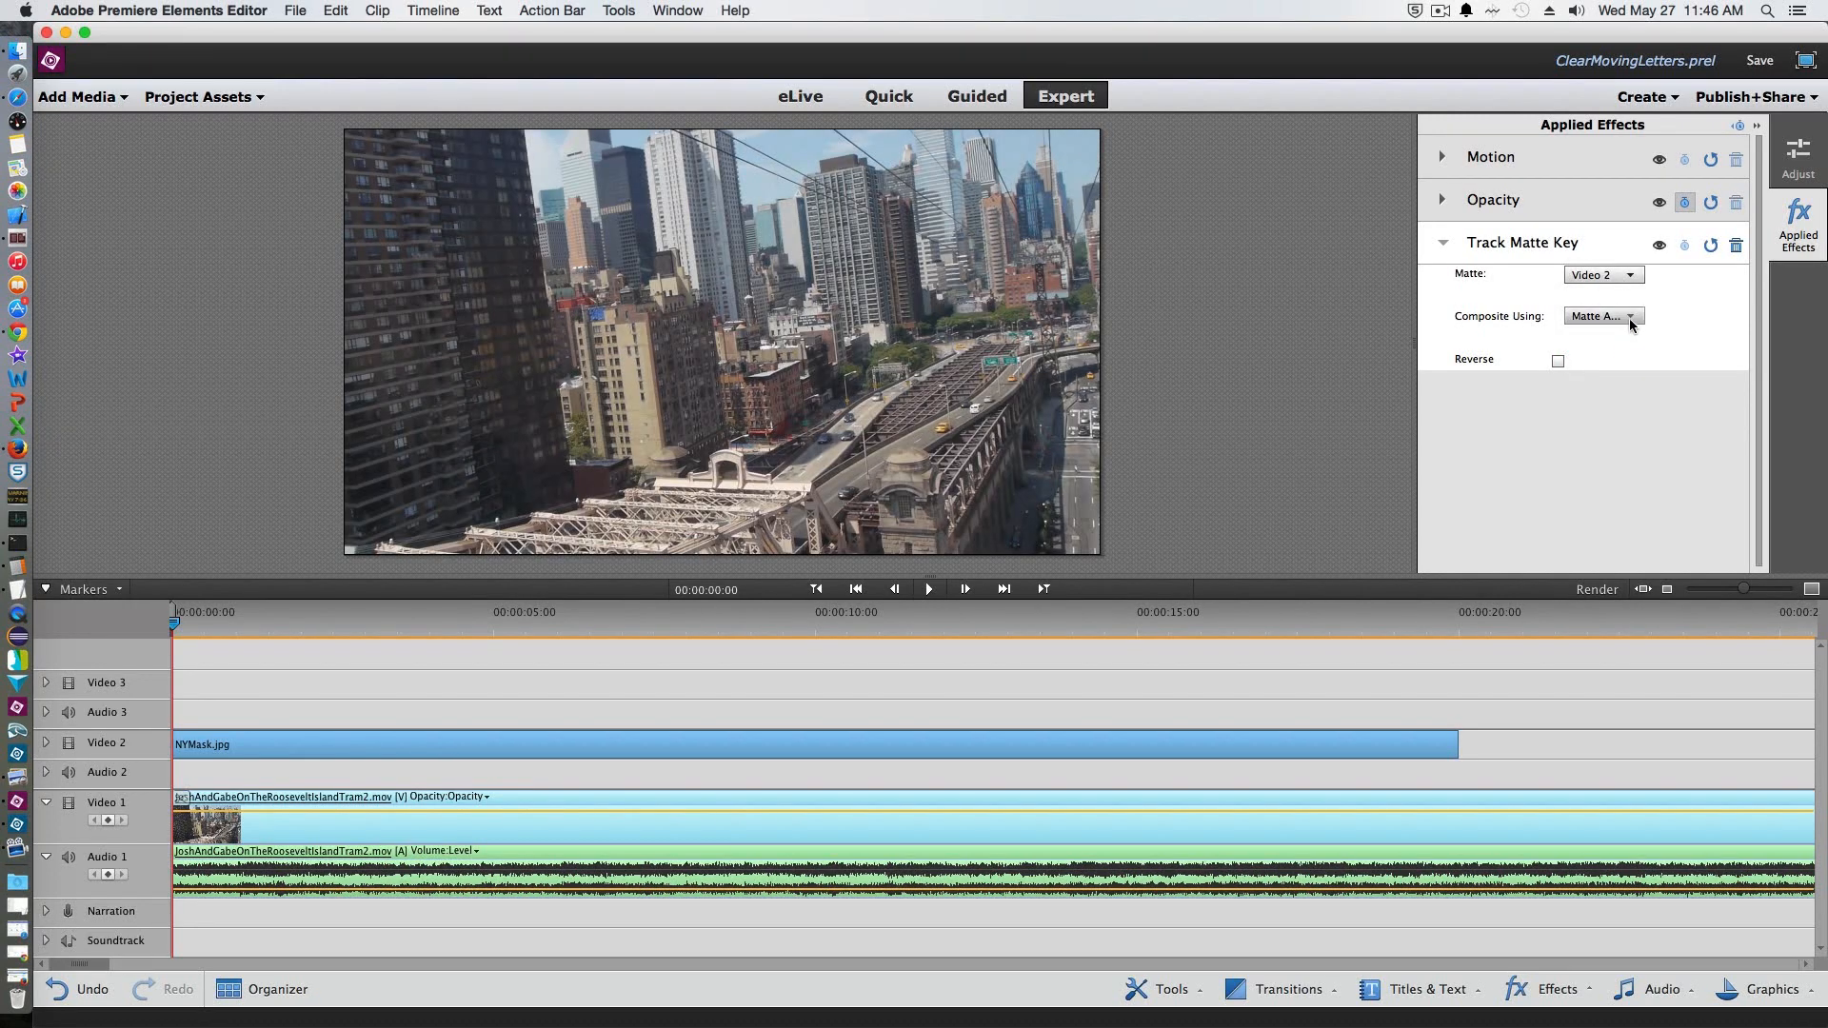
pyautogui.click(1632, 320)
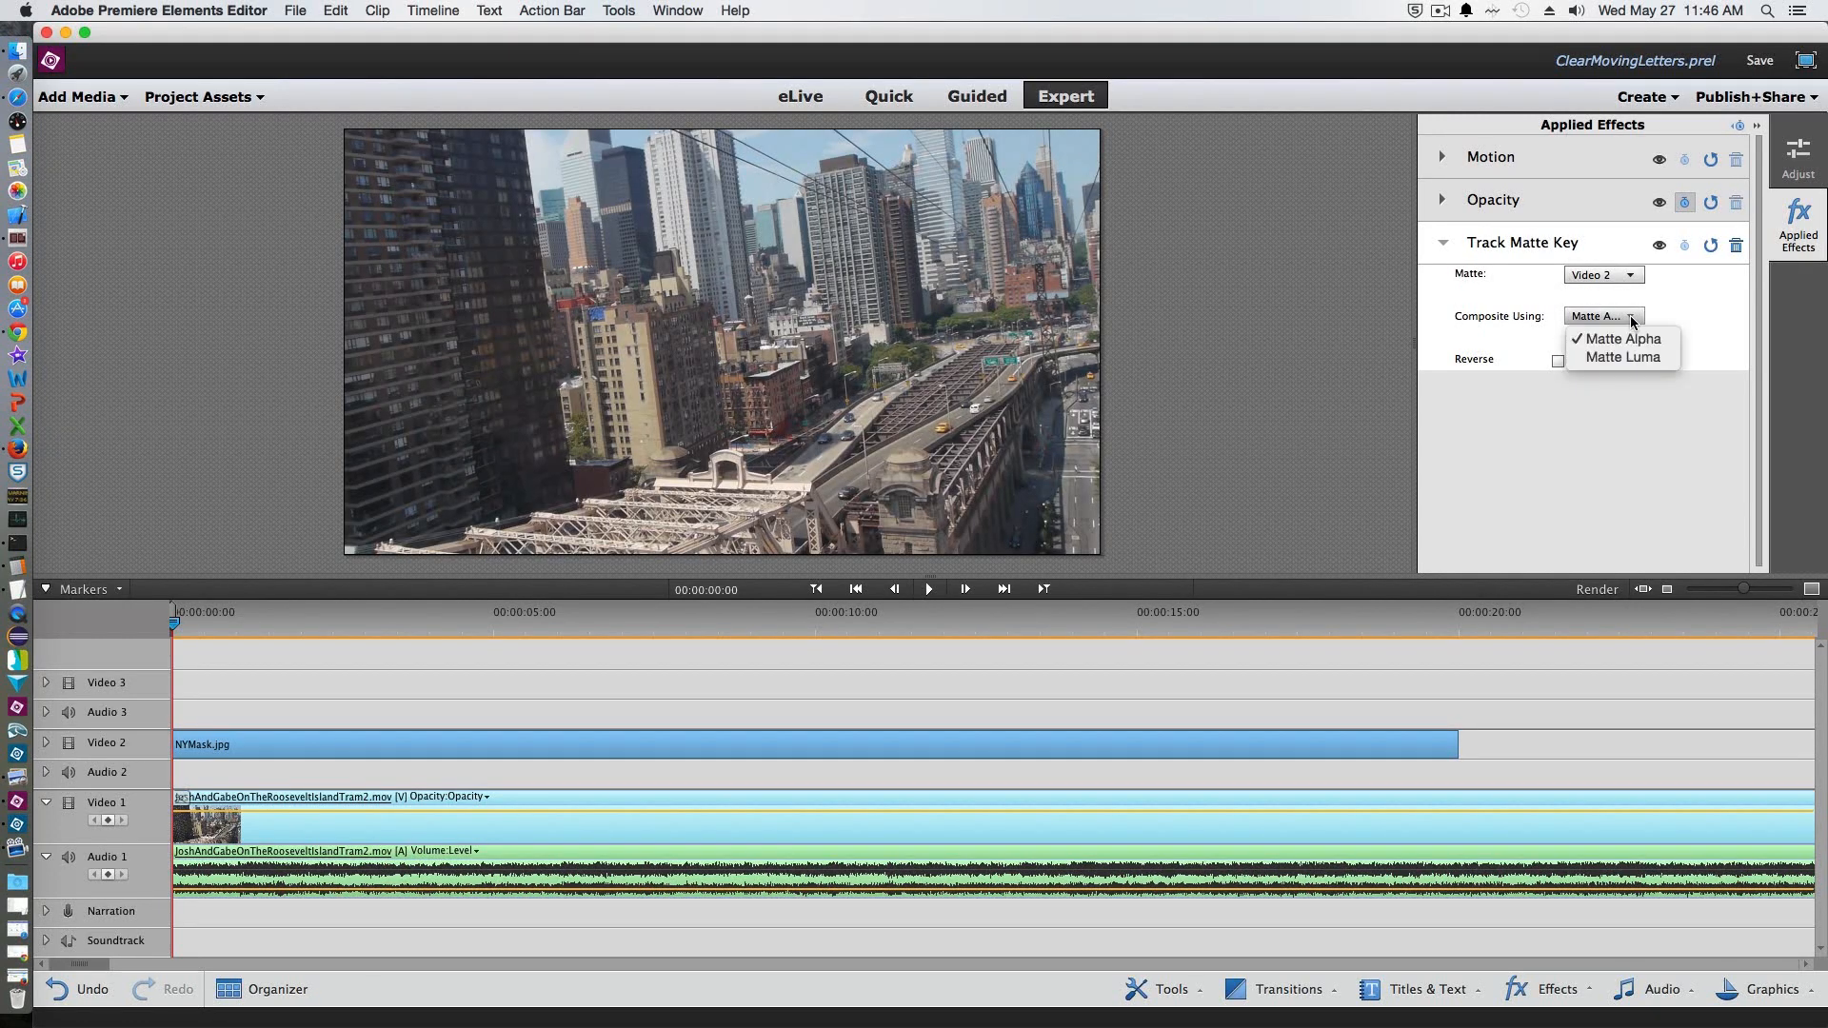
pyautogui.click(1623, 357)
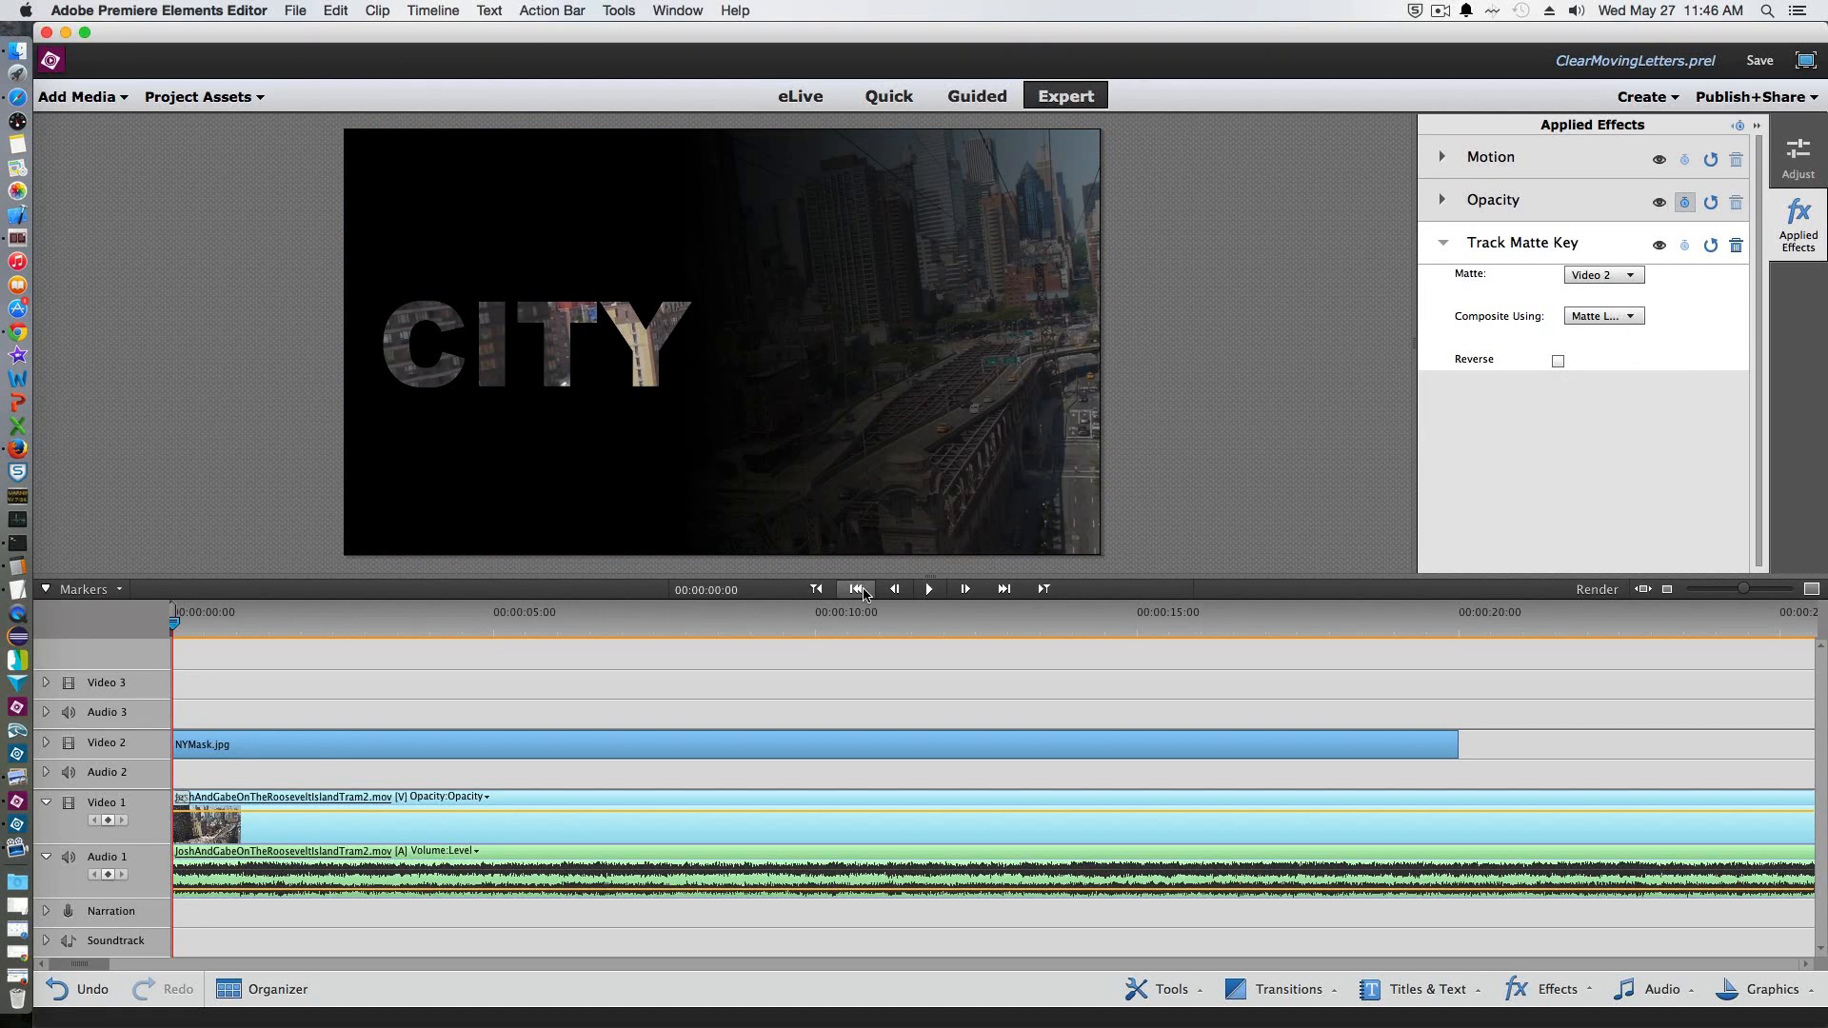
# Open the NYMask.jpg clip on Video 2 in the Pan & Zoom tool and clear all its preset focus frames
pyautogui.click(740, 746)
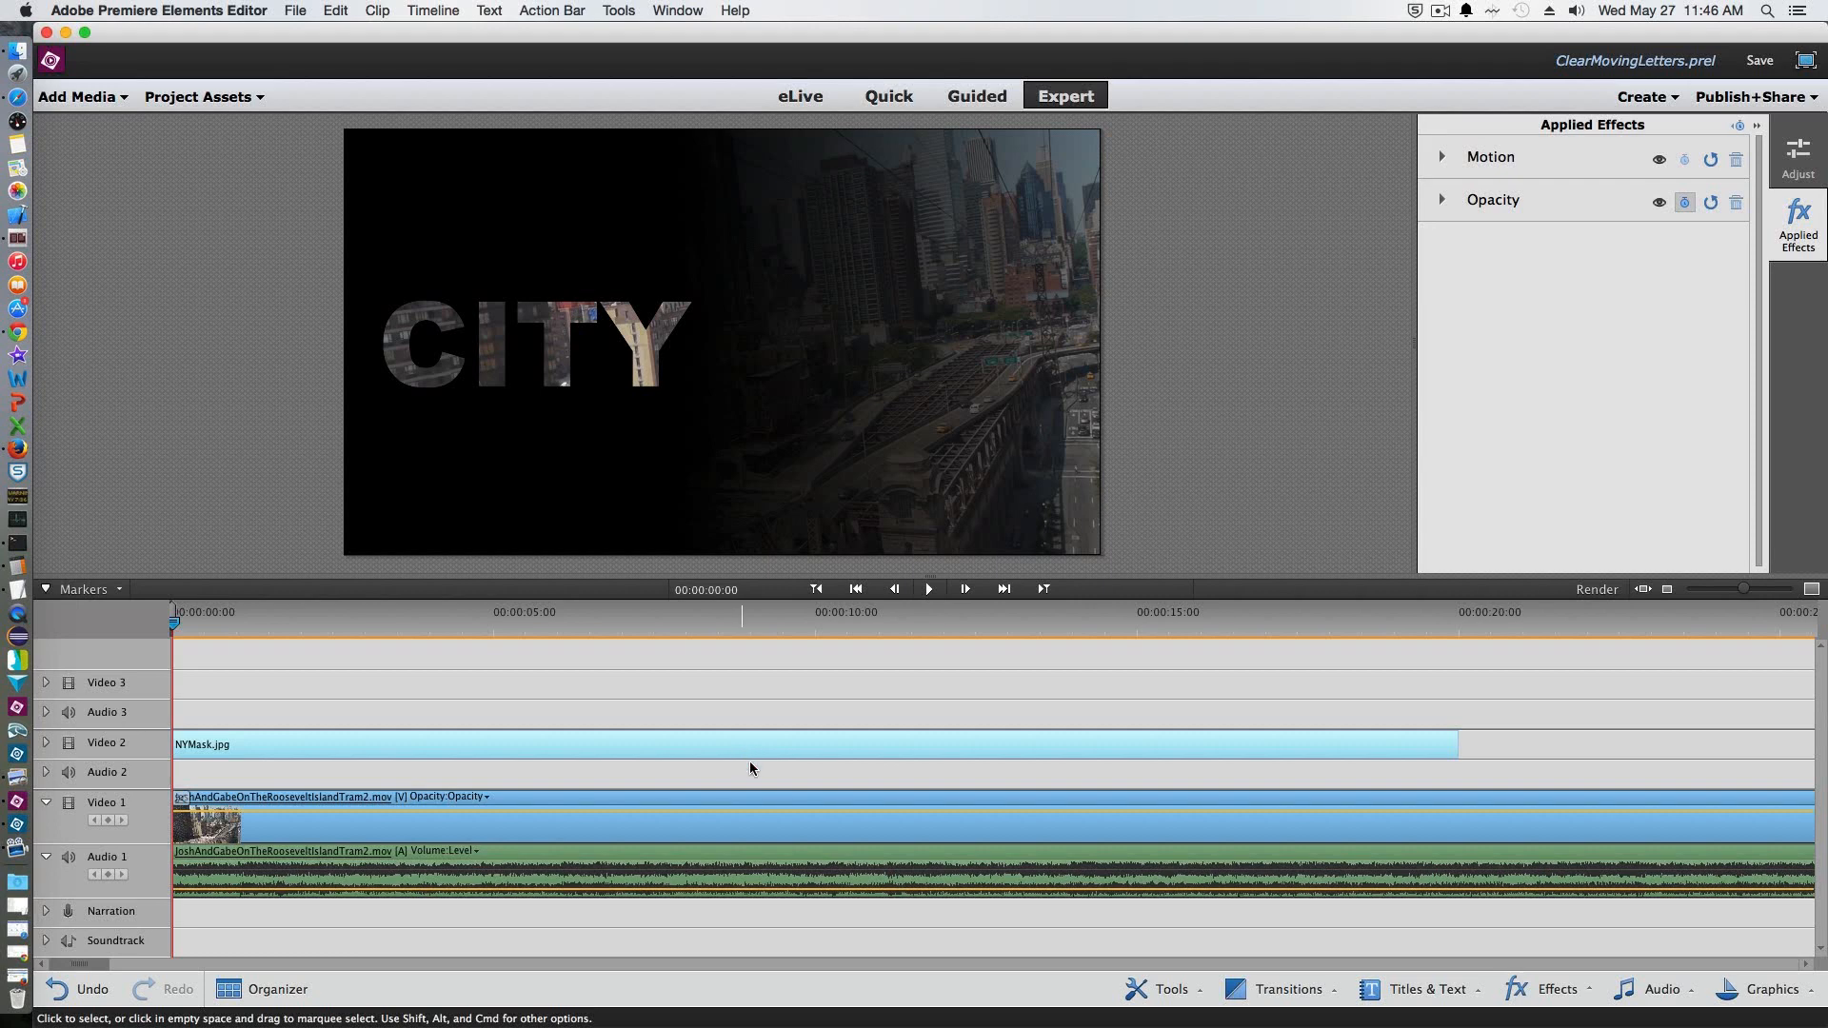
pyautogui.click(1153, 992)
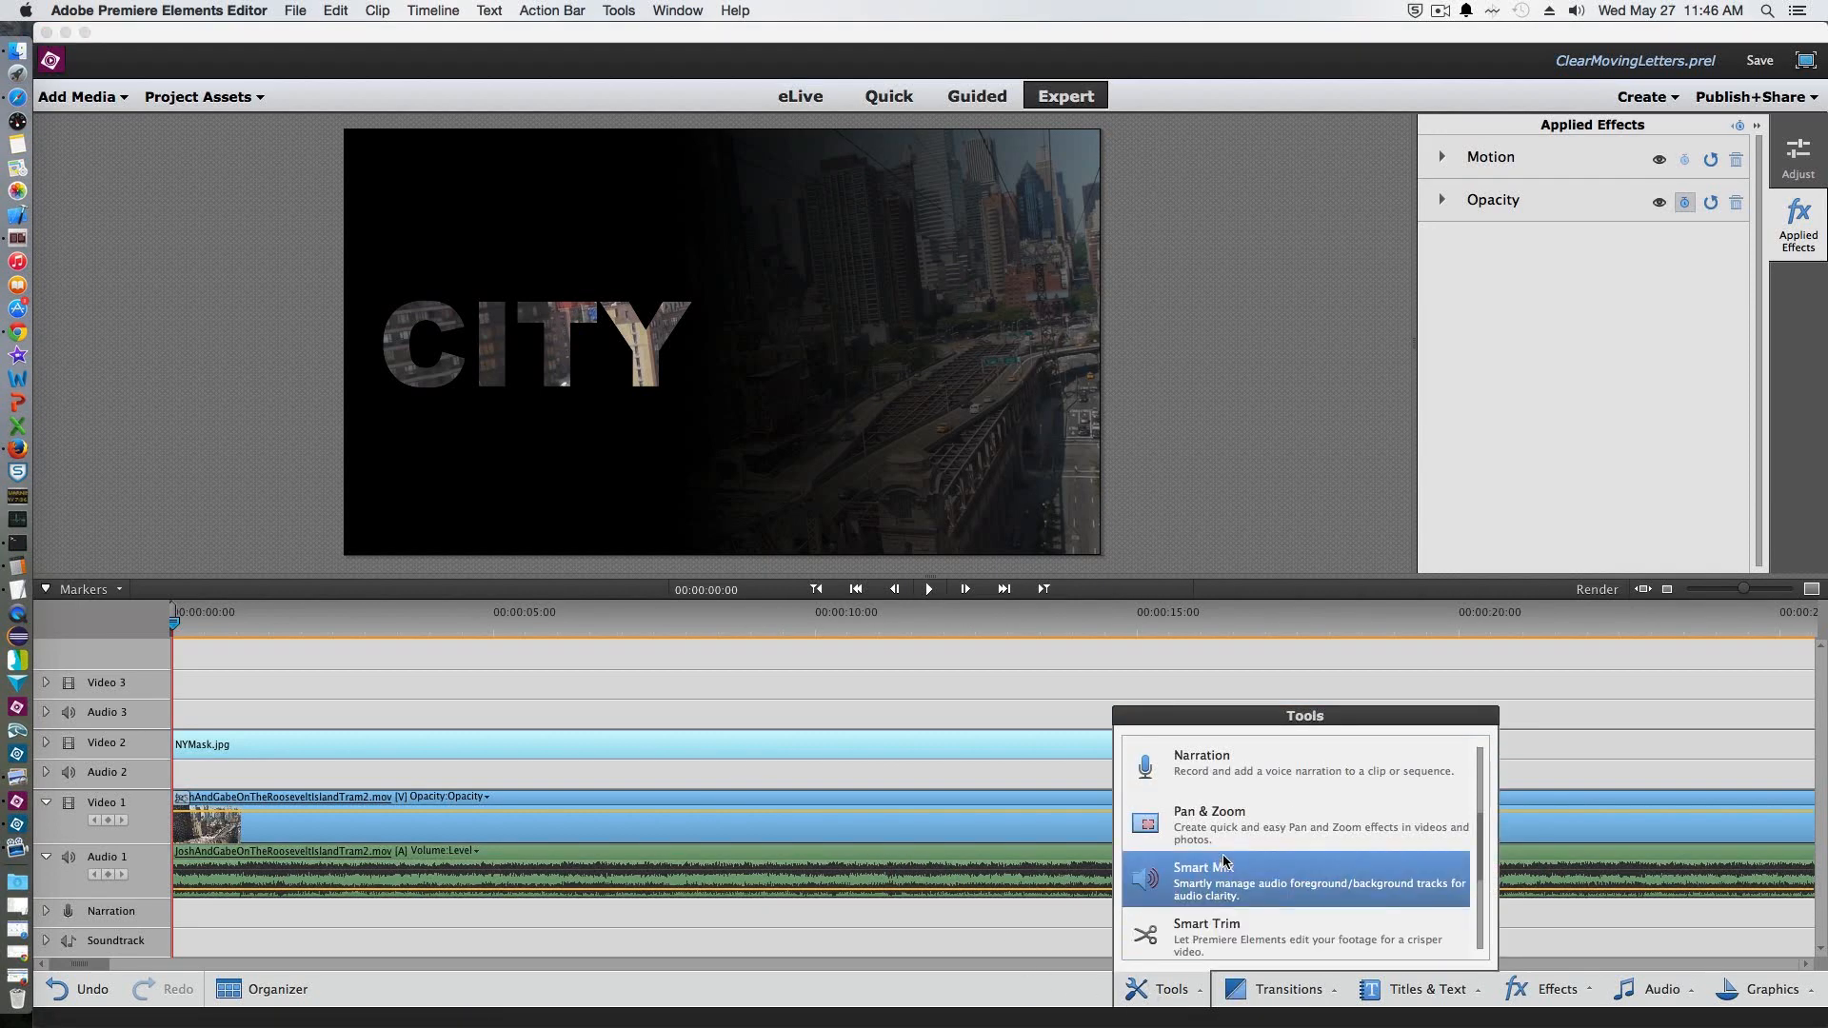
pyautogui.click(1217, 821)
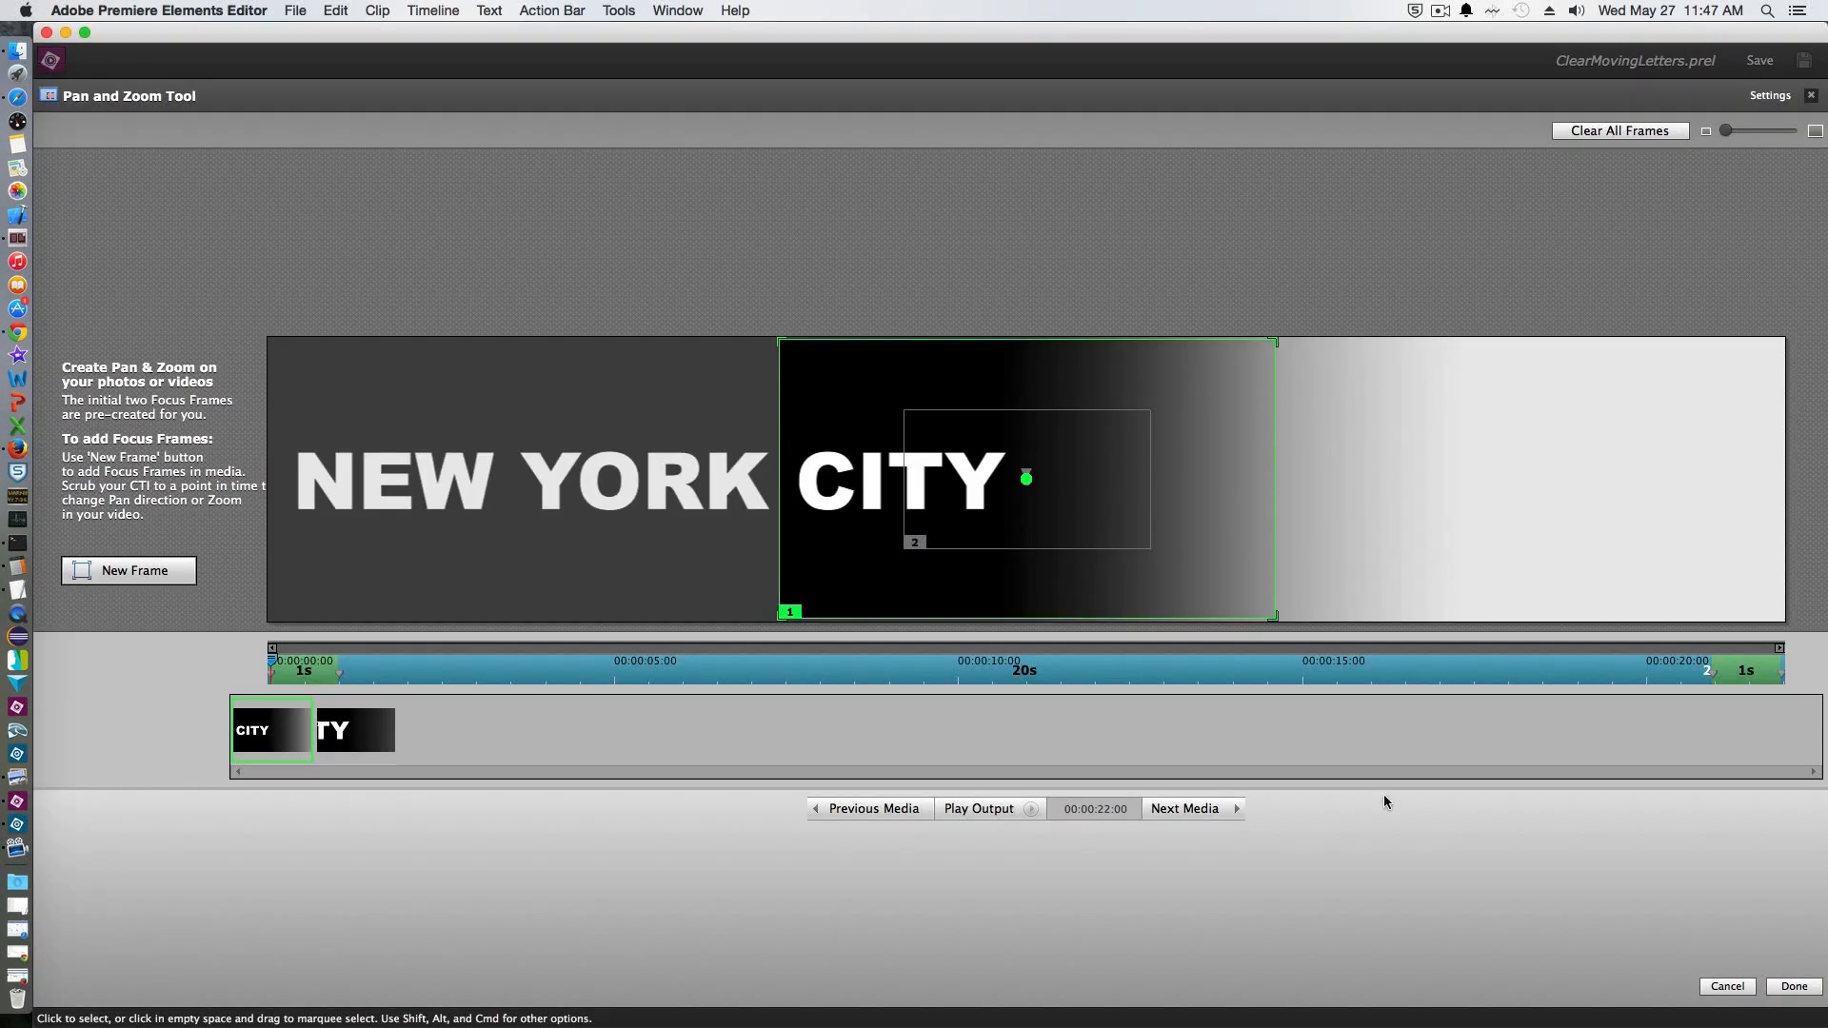
pyautogui.click(1611, 138)
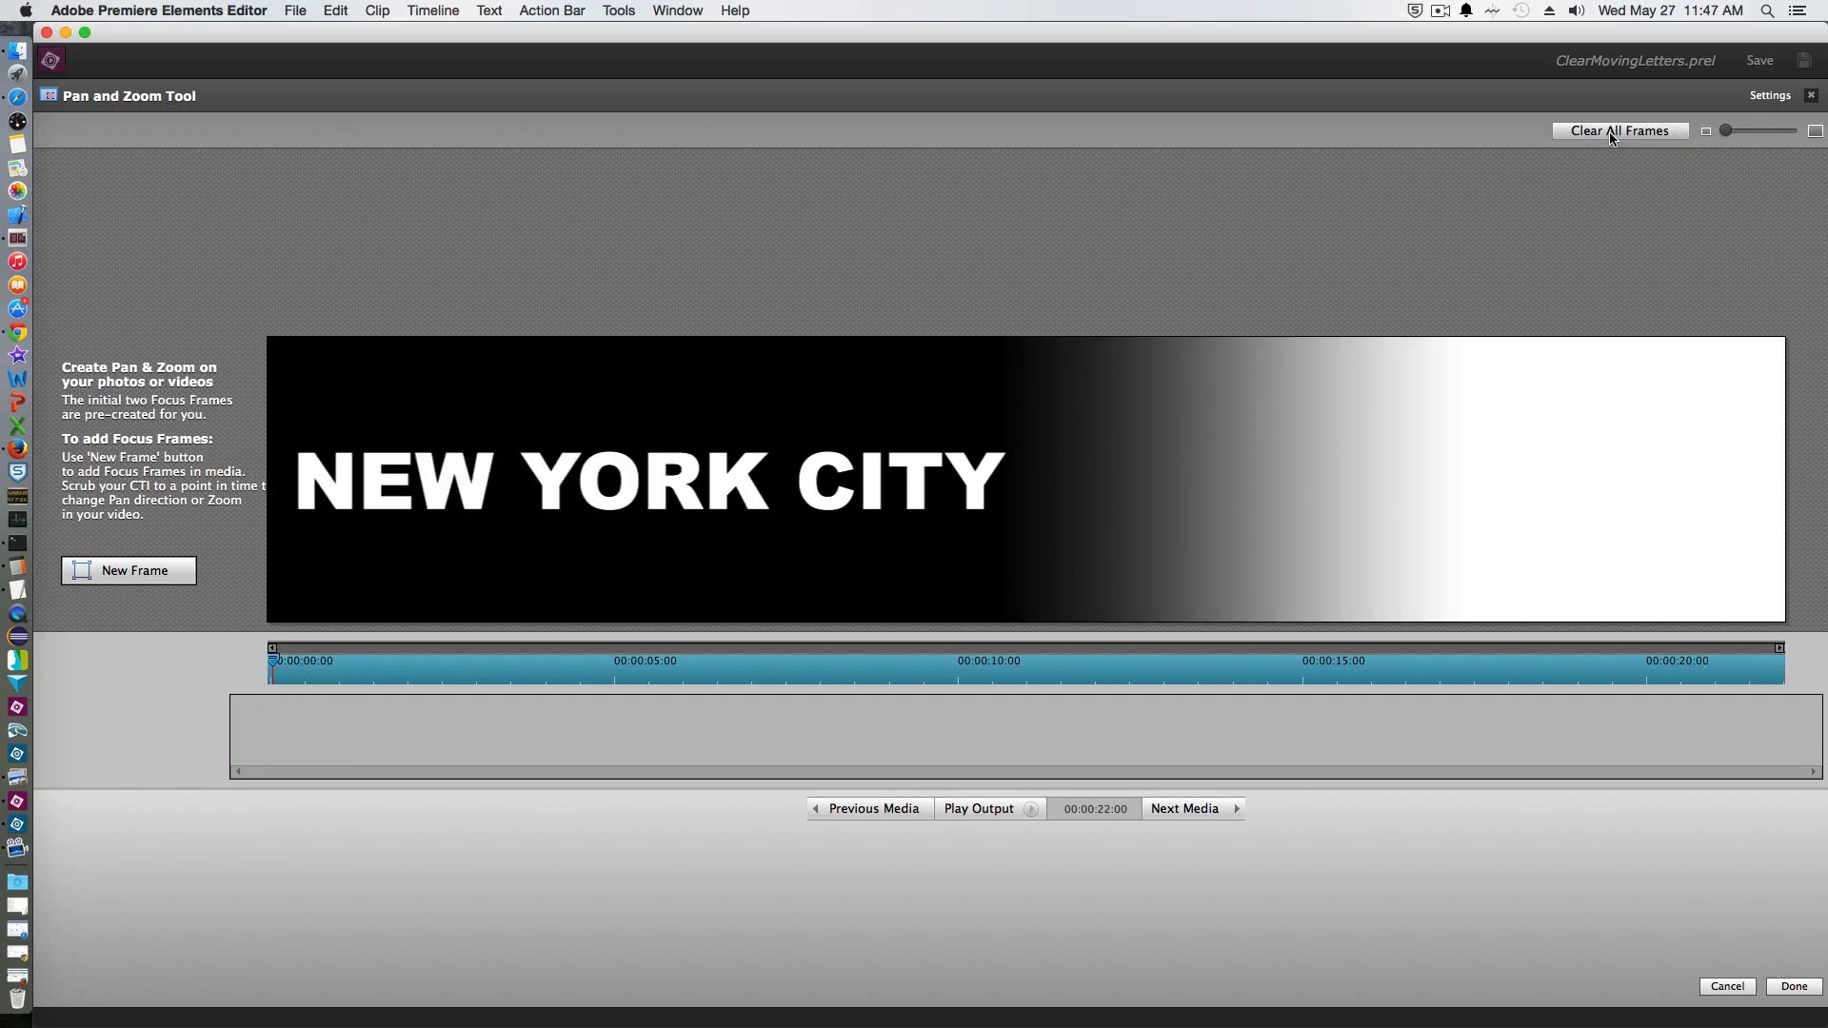
# Add a first focus frame, enlarge it slightly and place it over the start of the word NEW at the mask's left edge
pyautogui.click(135, 570)
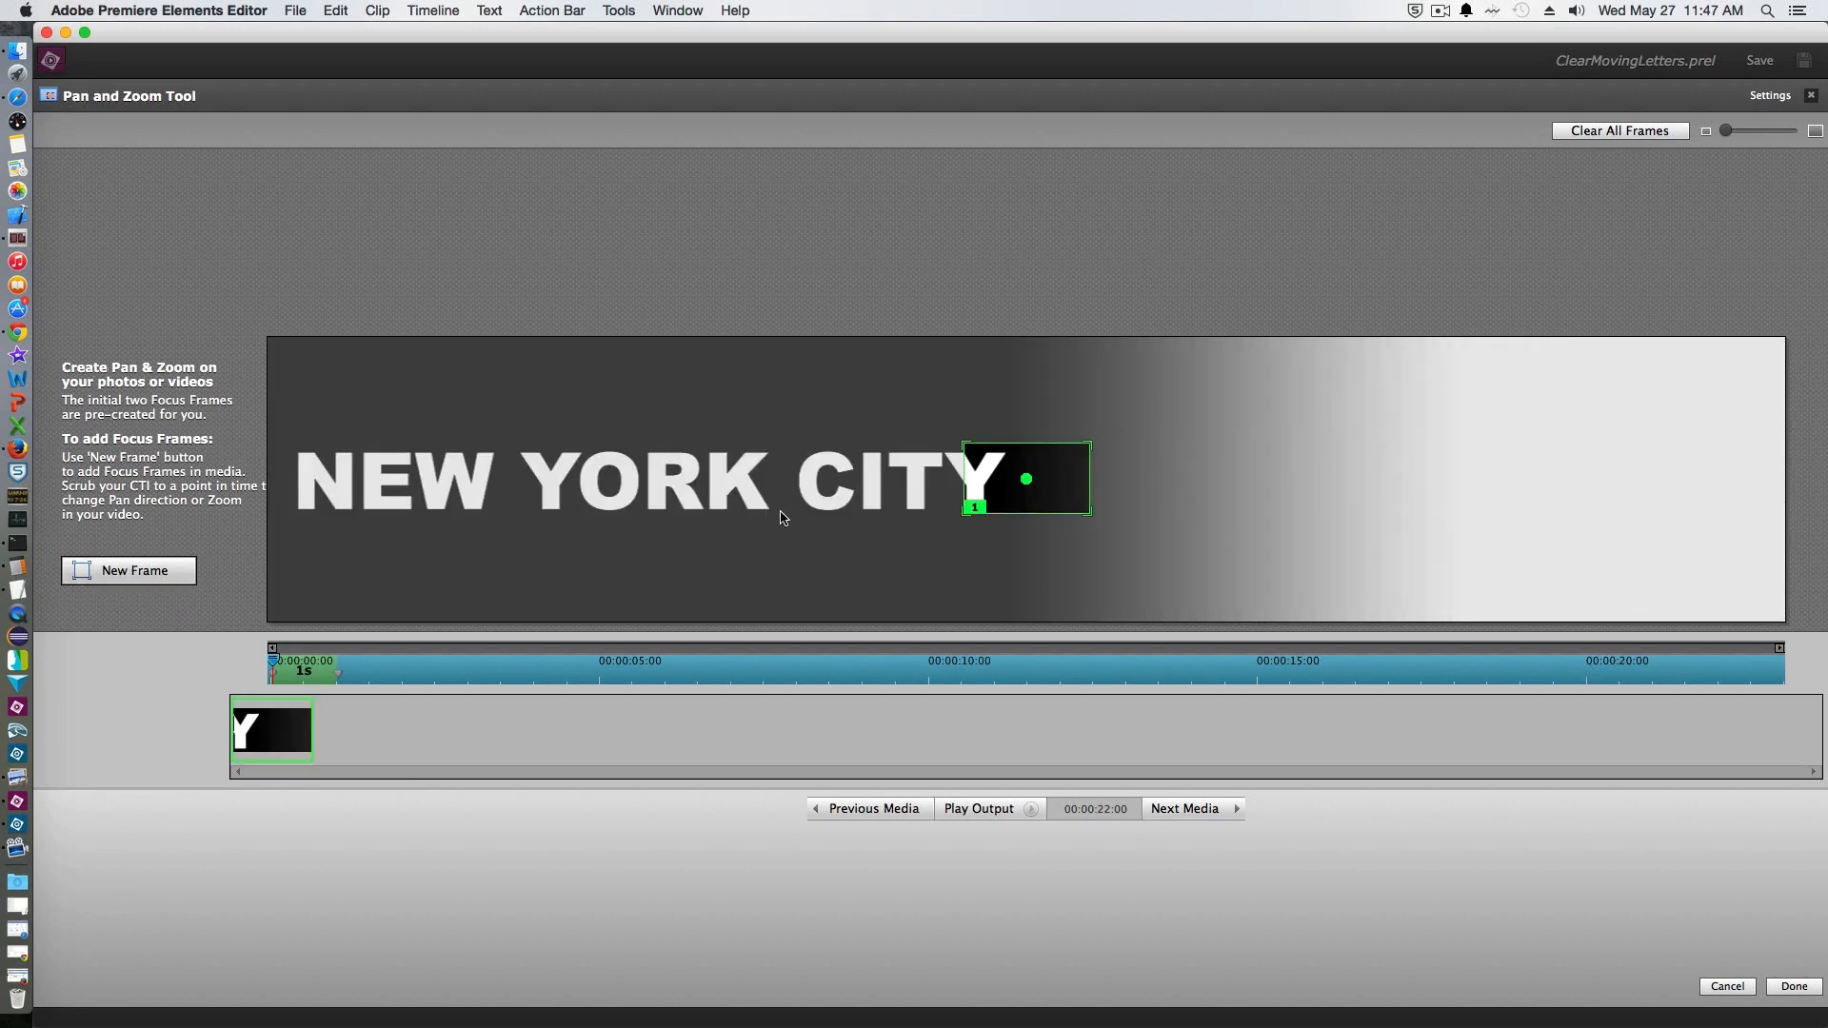
pyautogui.moveTo(1051, 503)
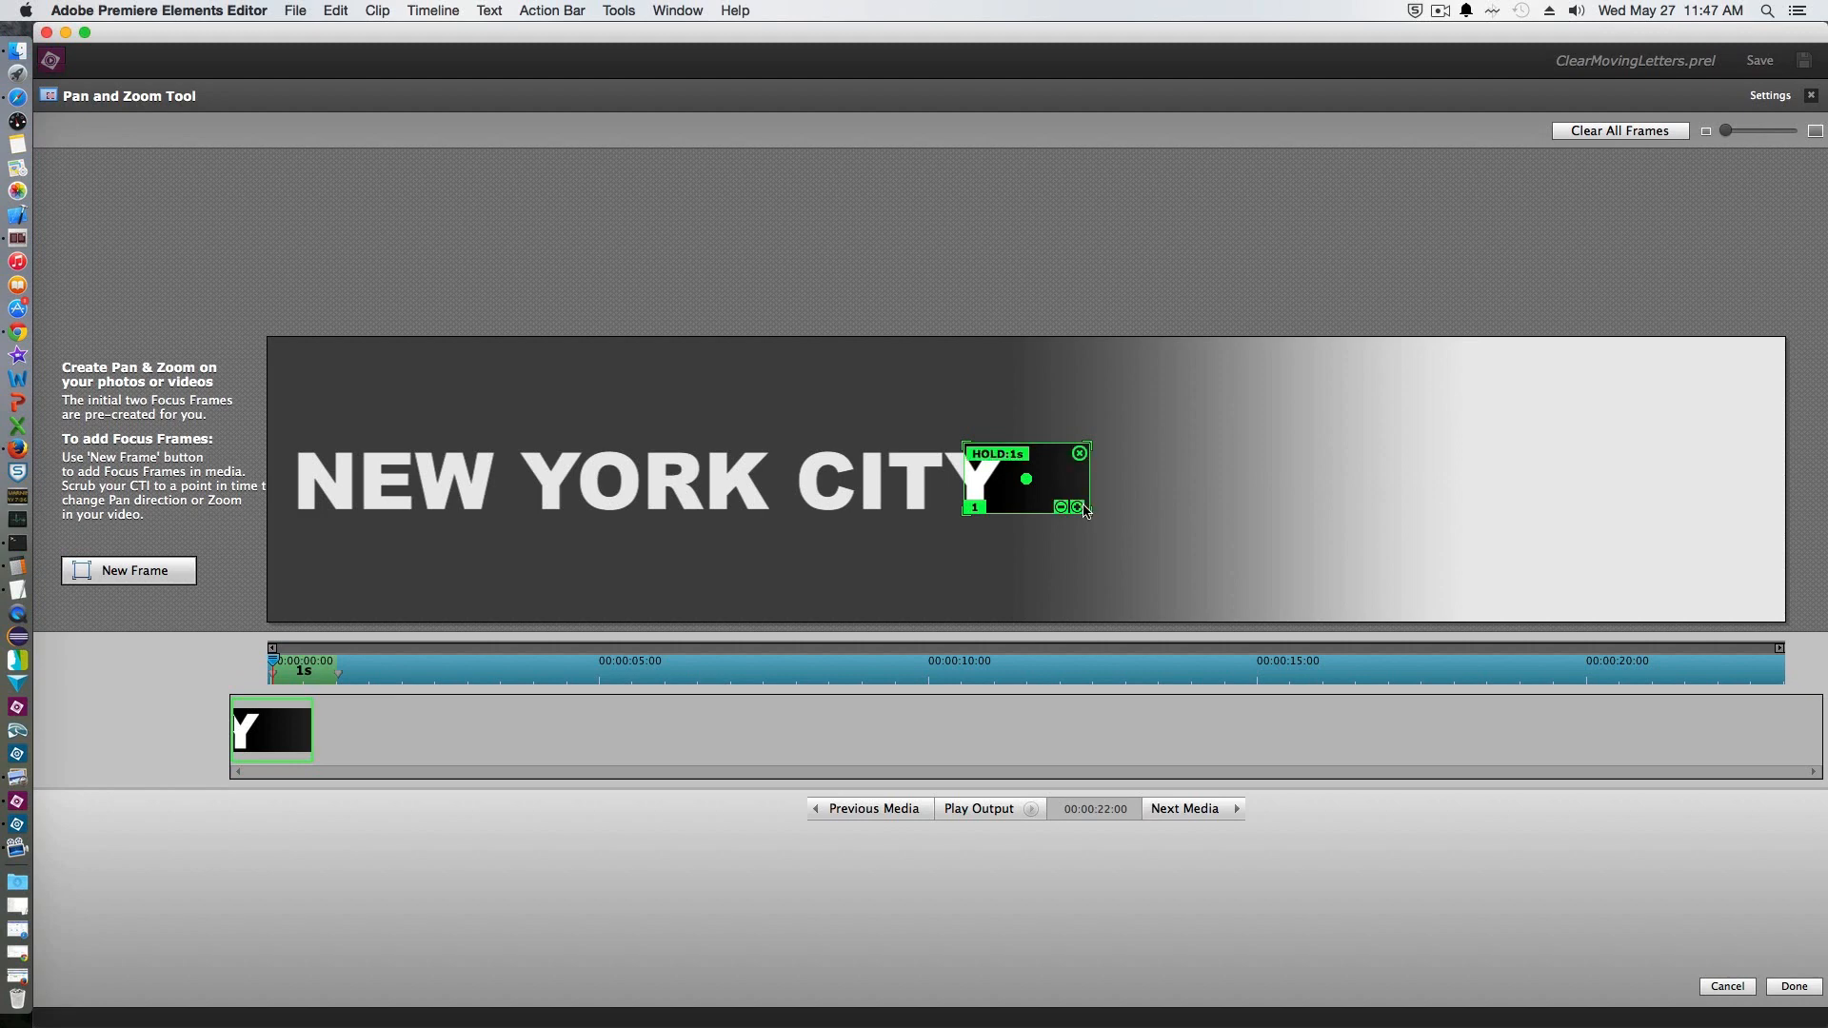
pyautogui.moveTo(1053, 475); pyautogui.dragTo(373, 478)
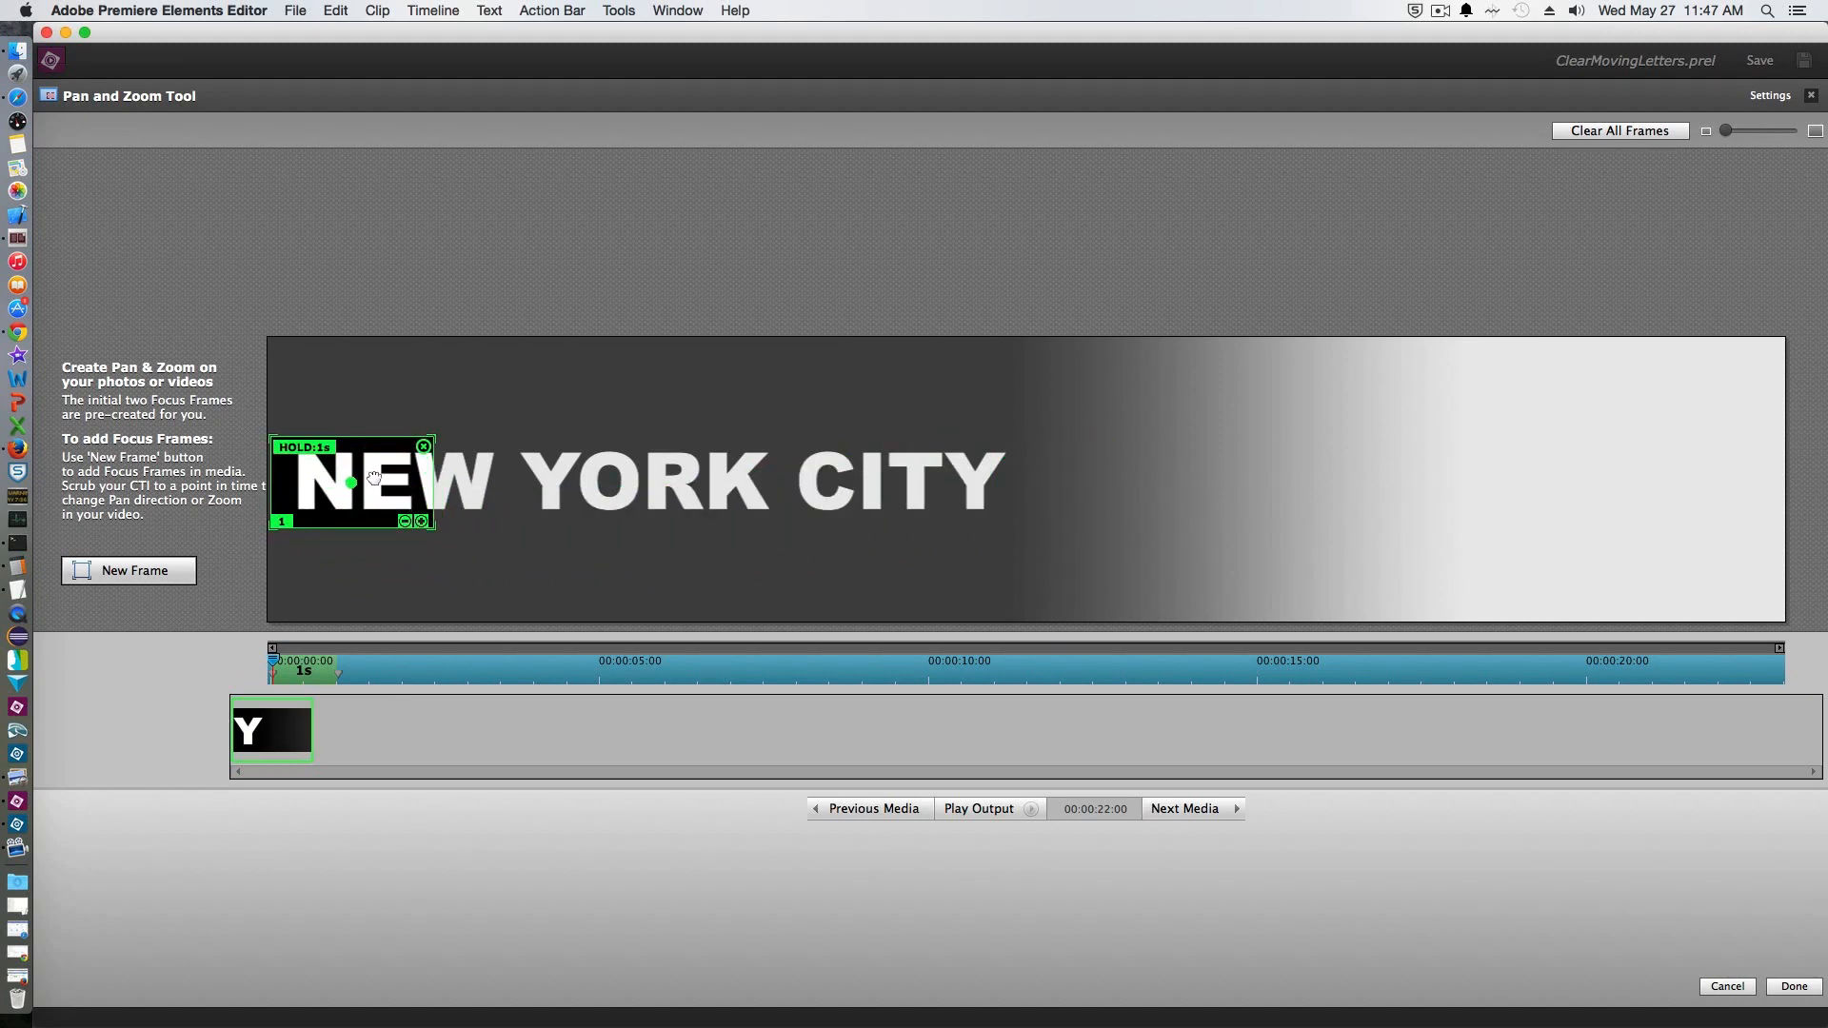
# Add a second focus frame, enlarge it to match the first and place it at the far right end of the mask's white area
pyautogui.click(174, 577)
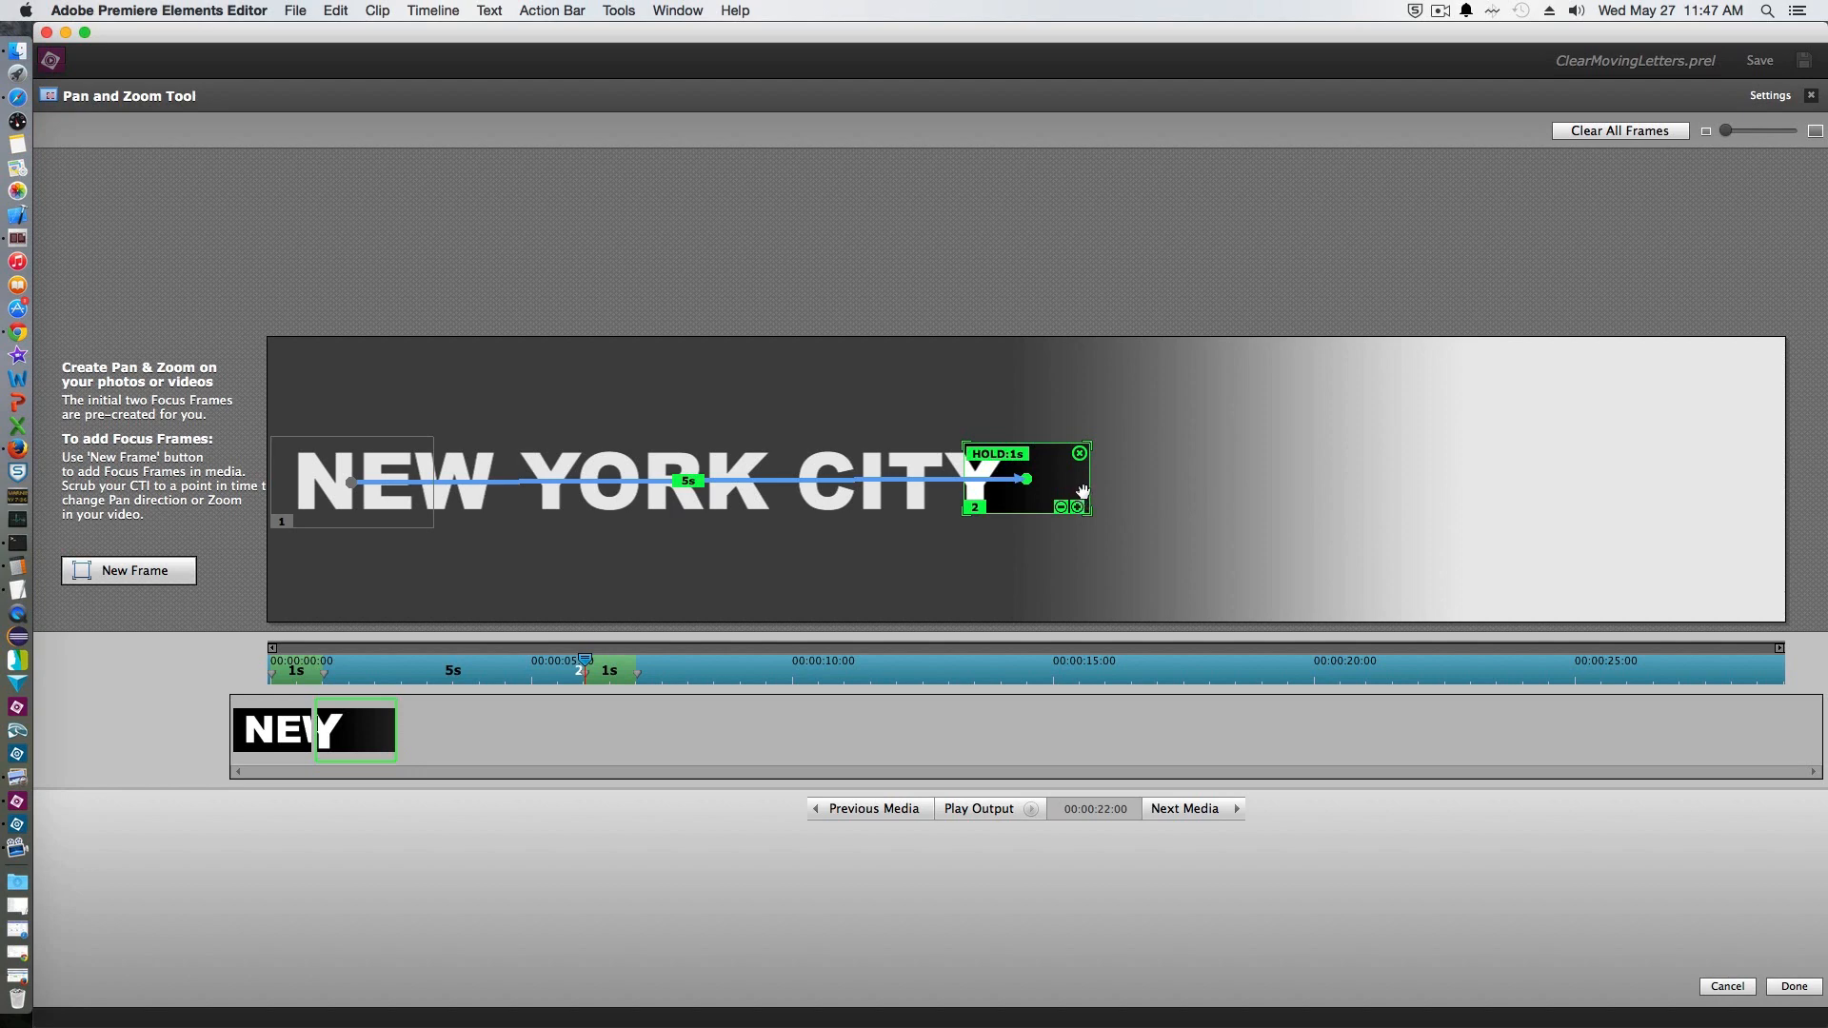
pyautogui.click(1077, 507)
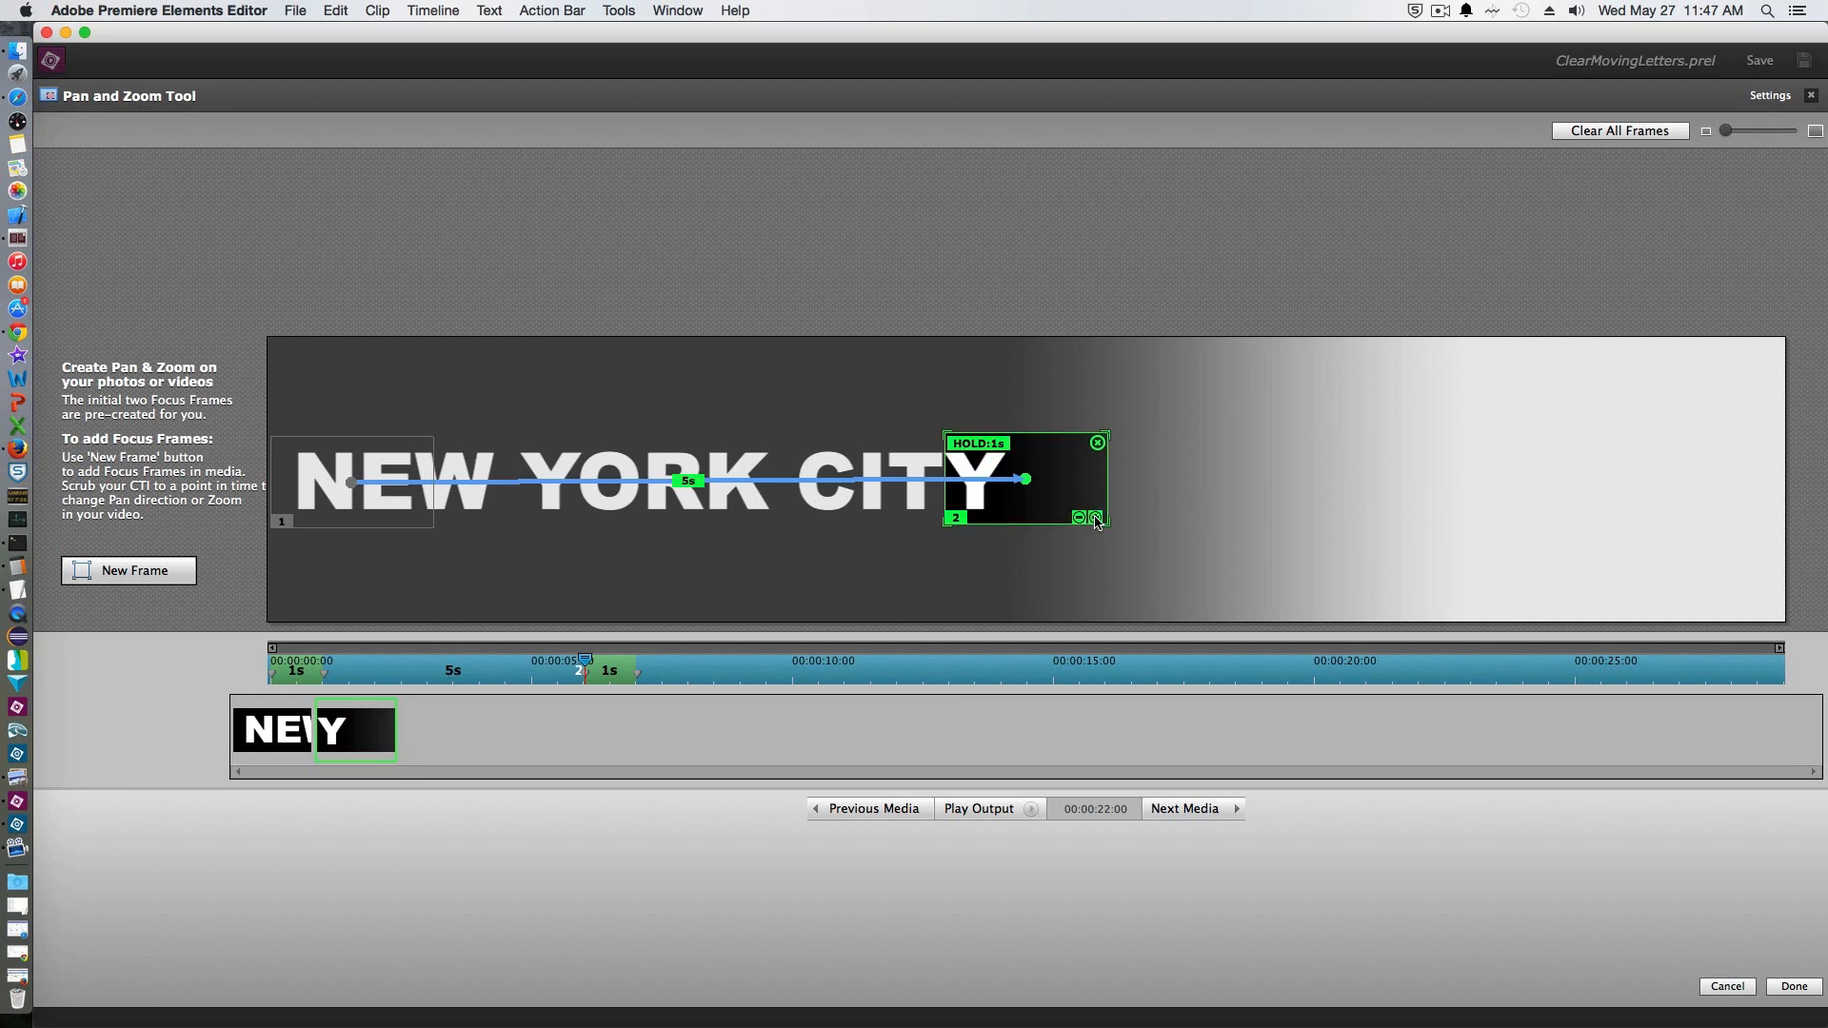
pyautogui.moveTo(1090, 500); pyautogui.dragTo(1784, 491)
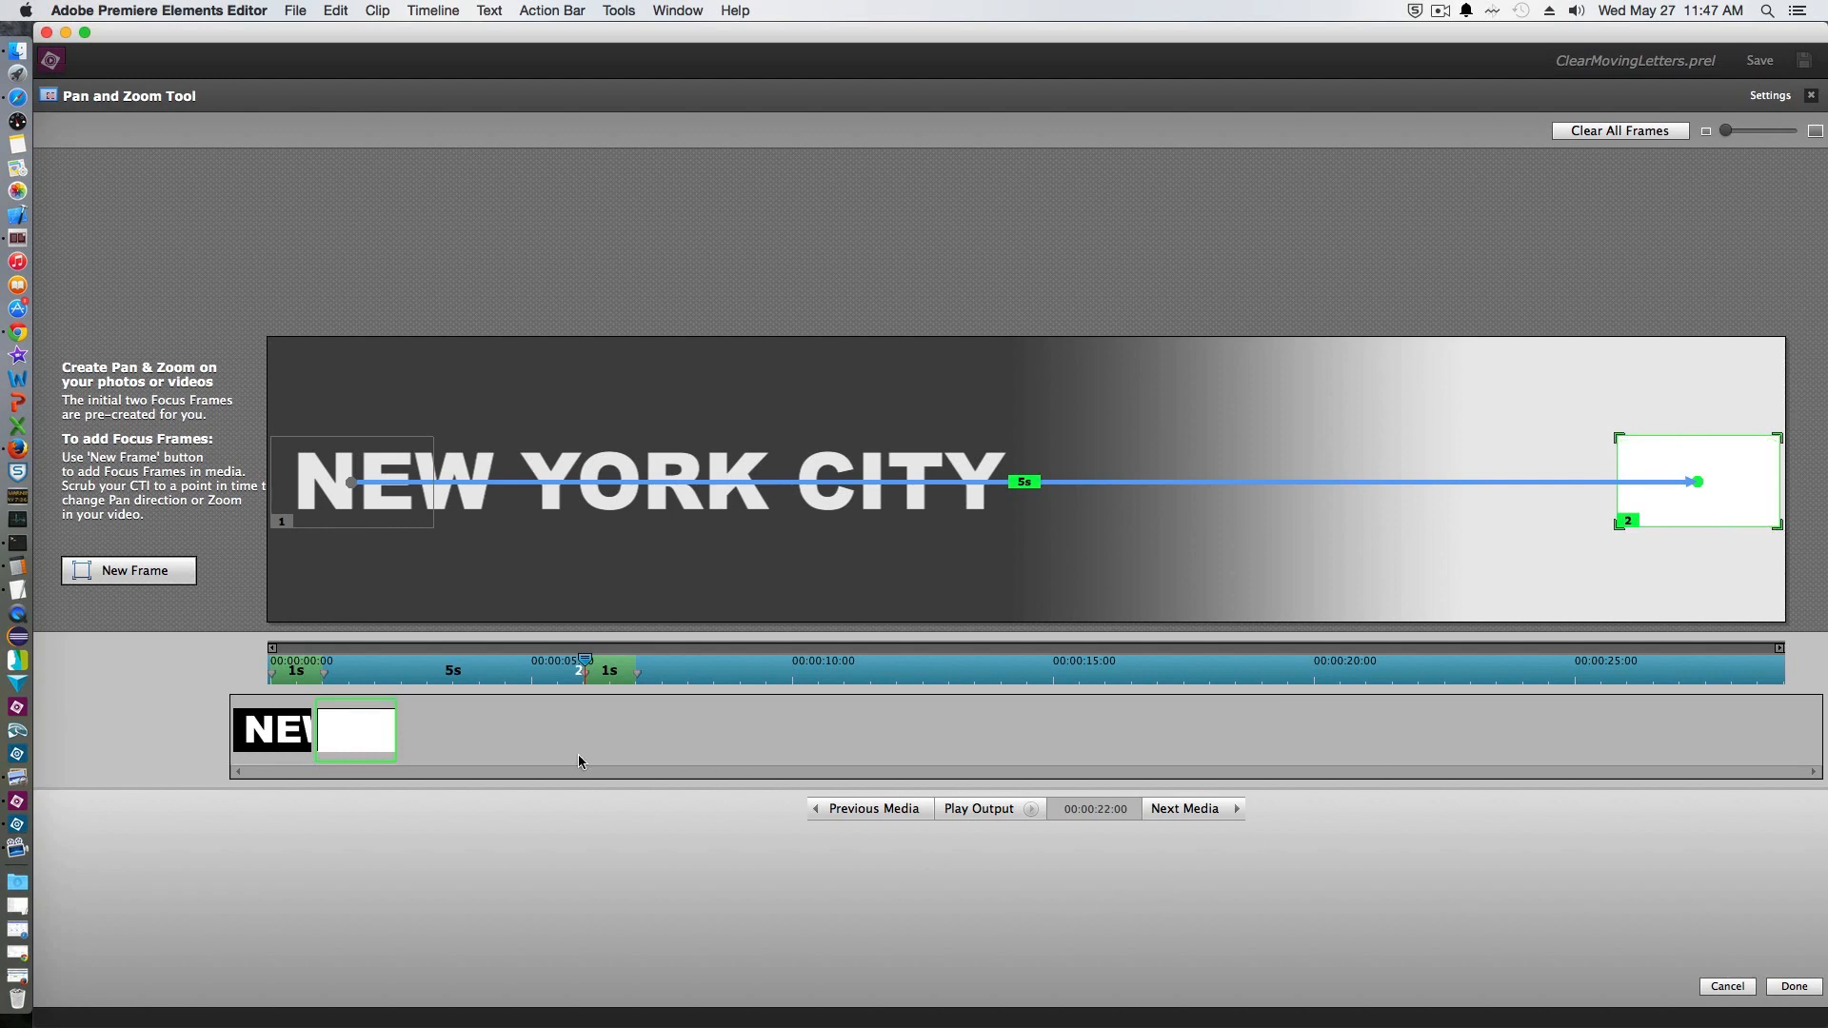
# Remove the 1-second holds from both focus frames, set the second frame at 10 seconds and apply the pan
pyautogui.click(281, 681)
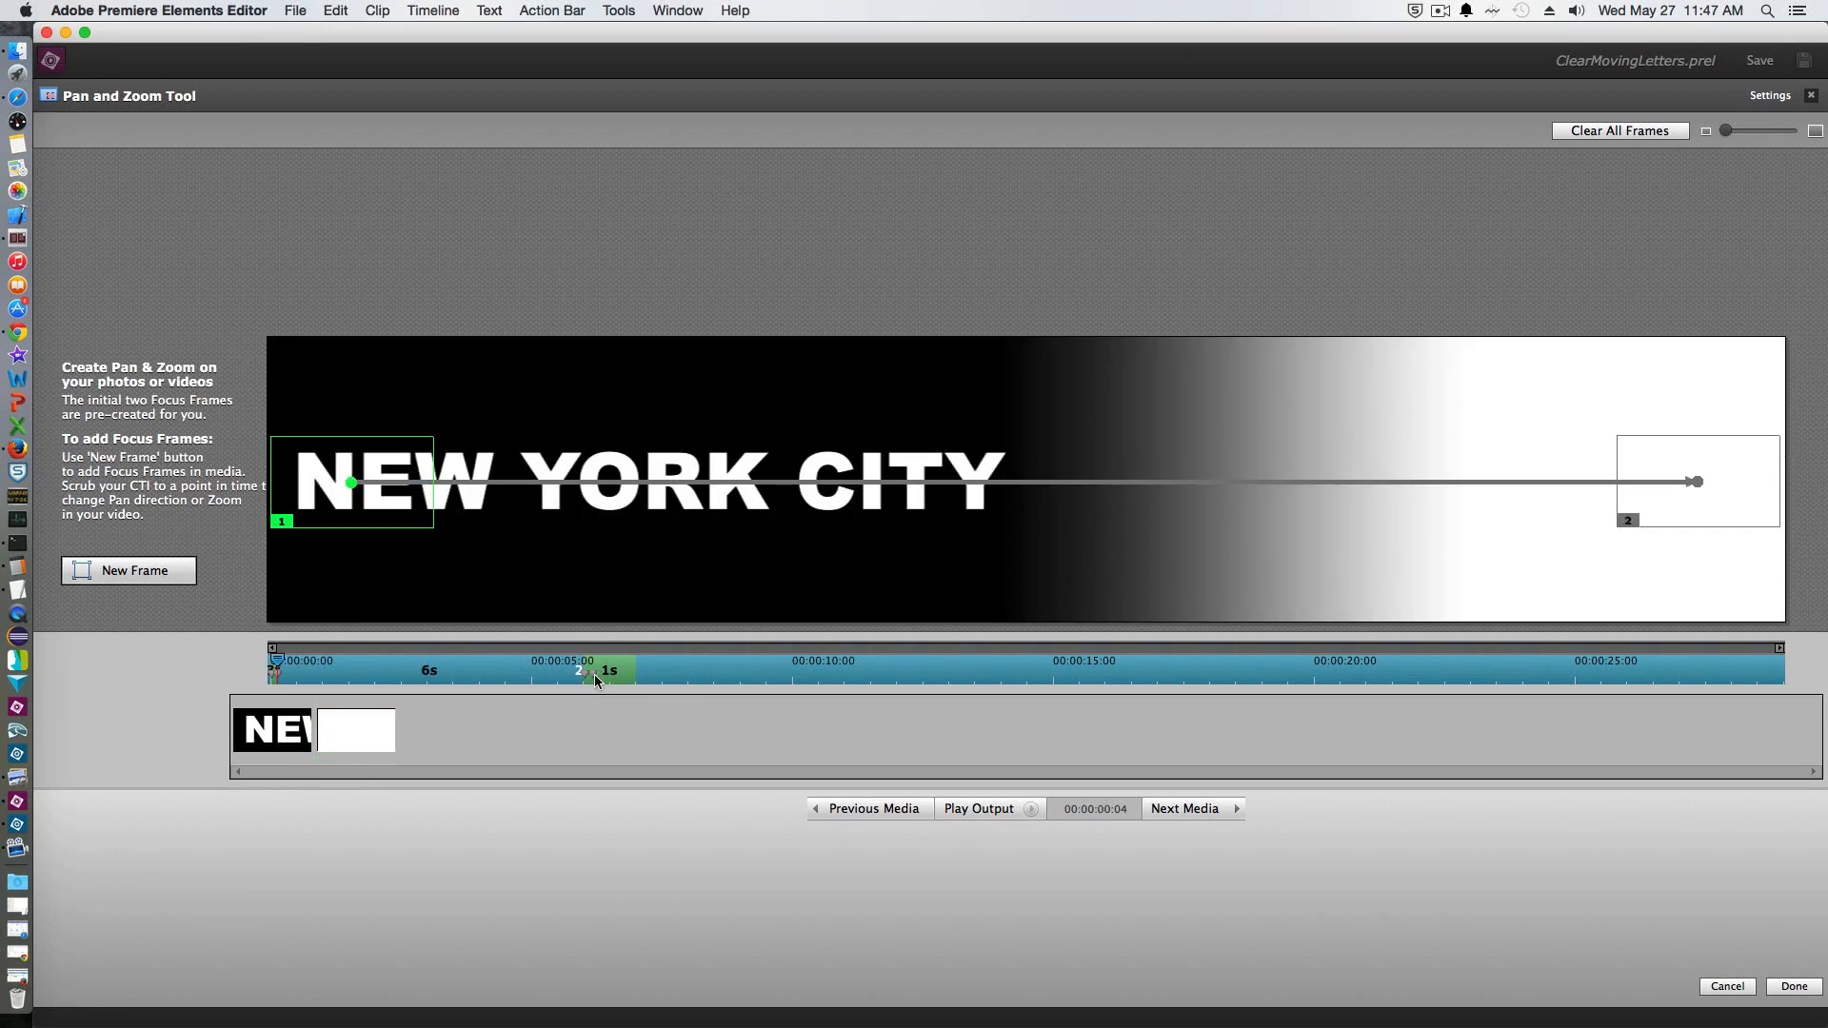
pyautogui.click(595, 679)
pyautogui.moveTo(585, 679); pyautogui.dragTo(628, 679)
pyautogui.click(791, 678)
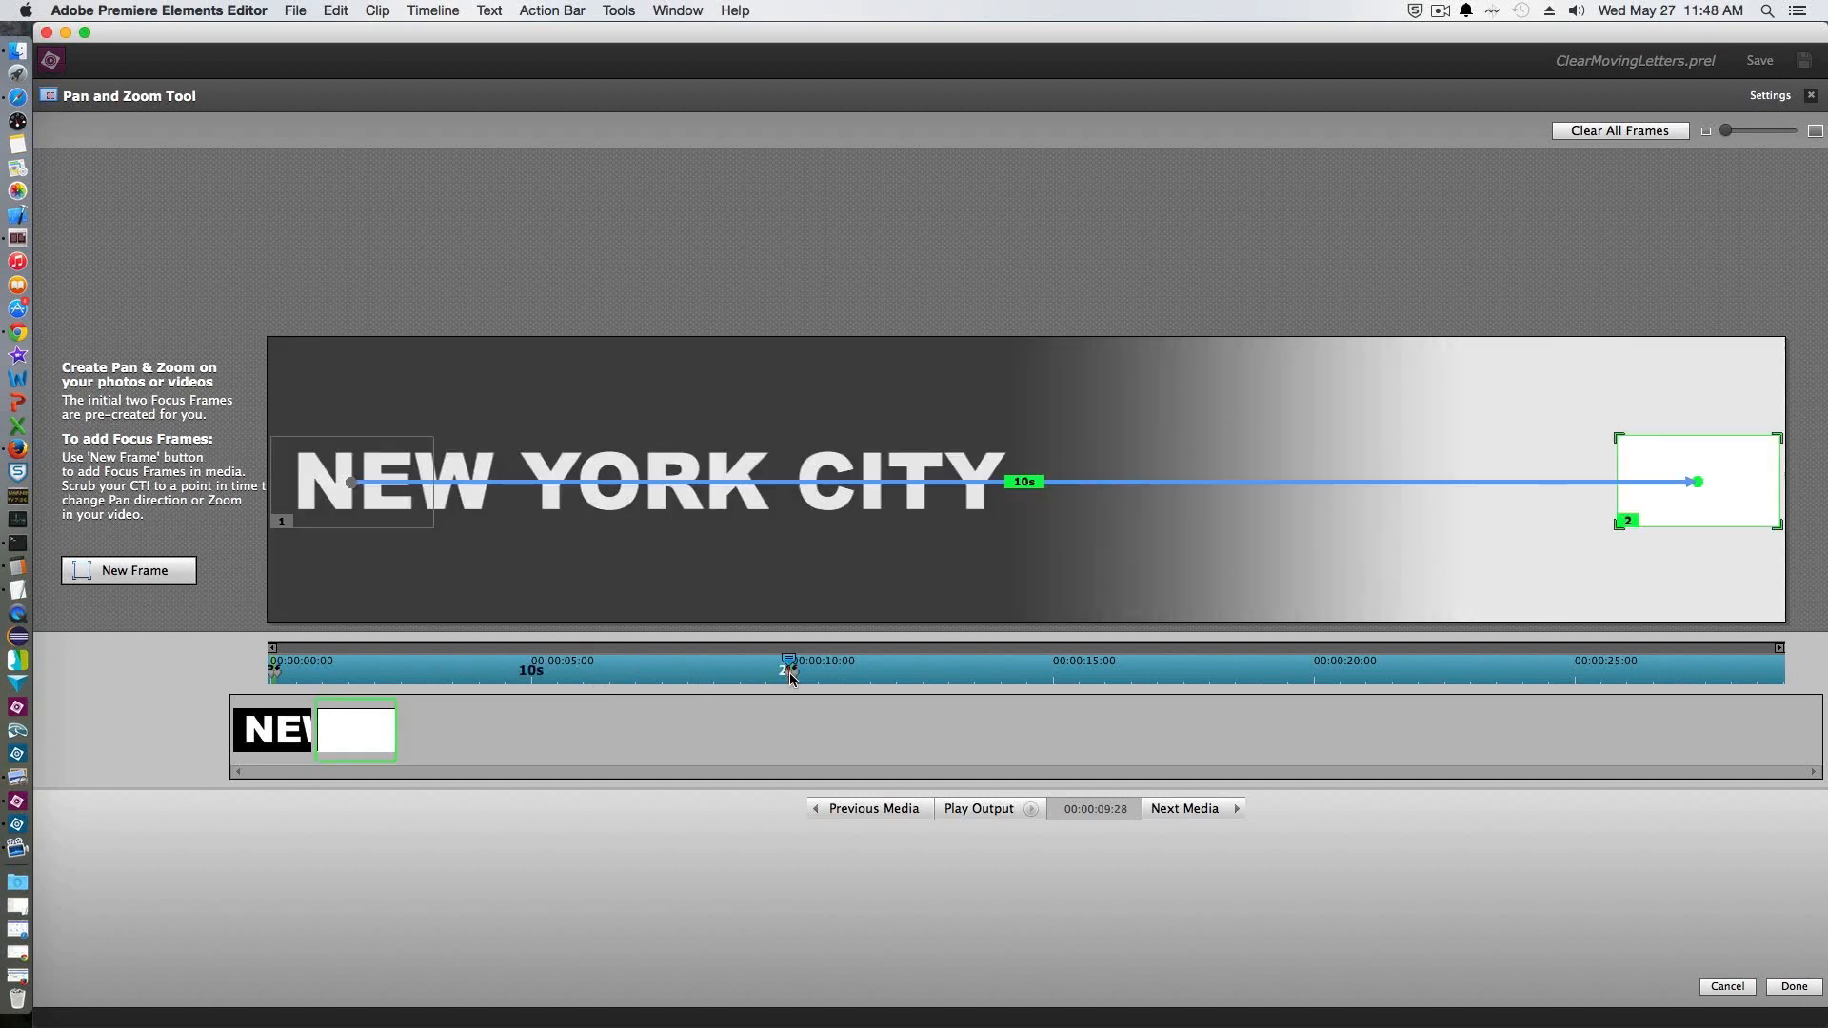
pyautogui.moveTo(788, 678); pyautogui.dragTo(795, 678)
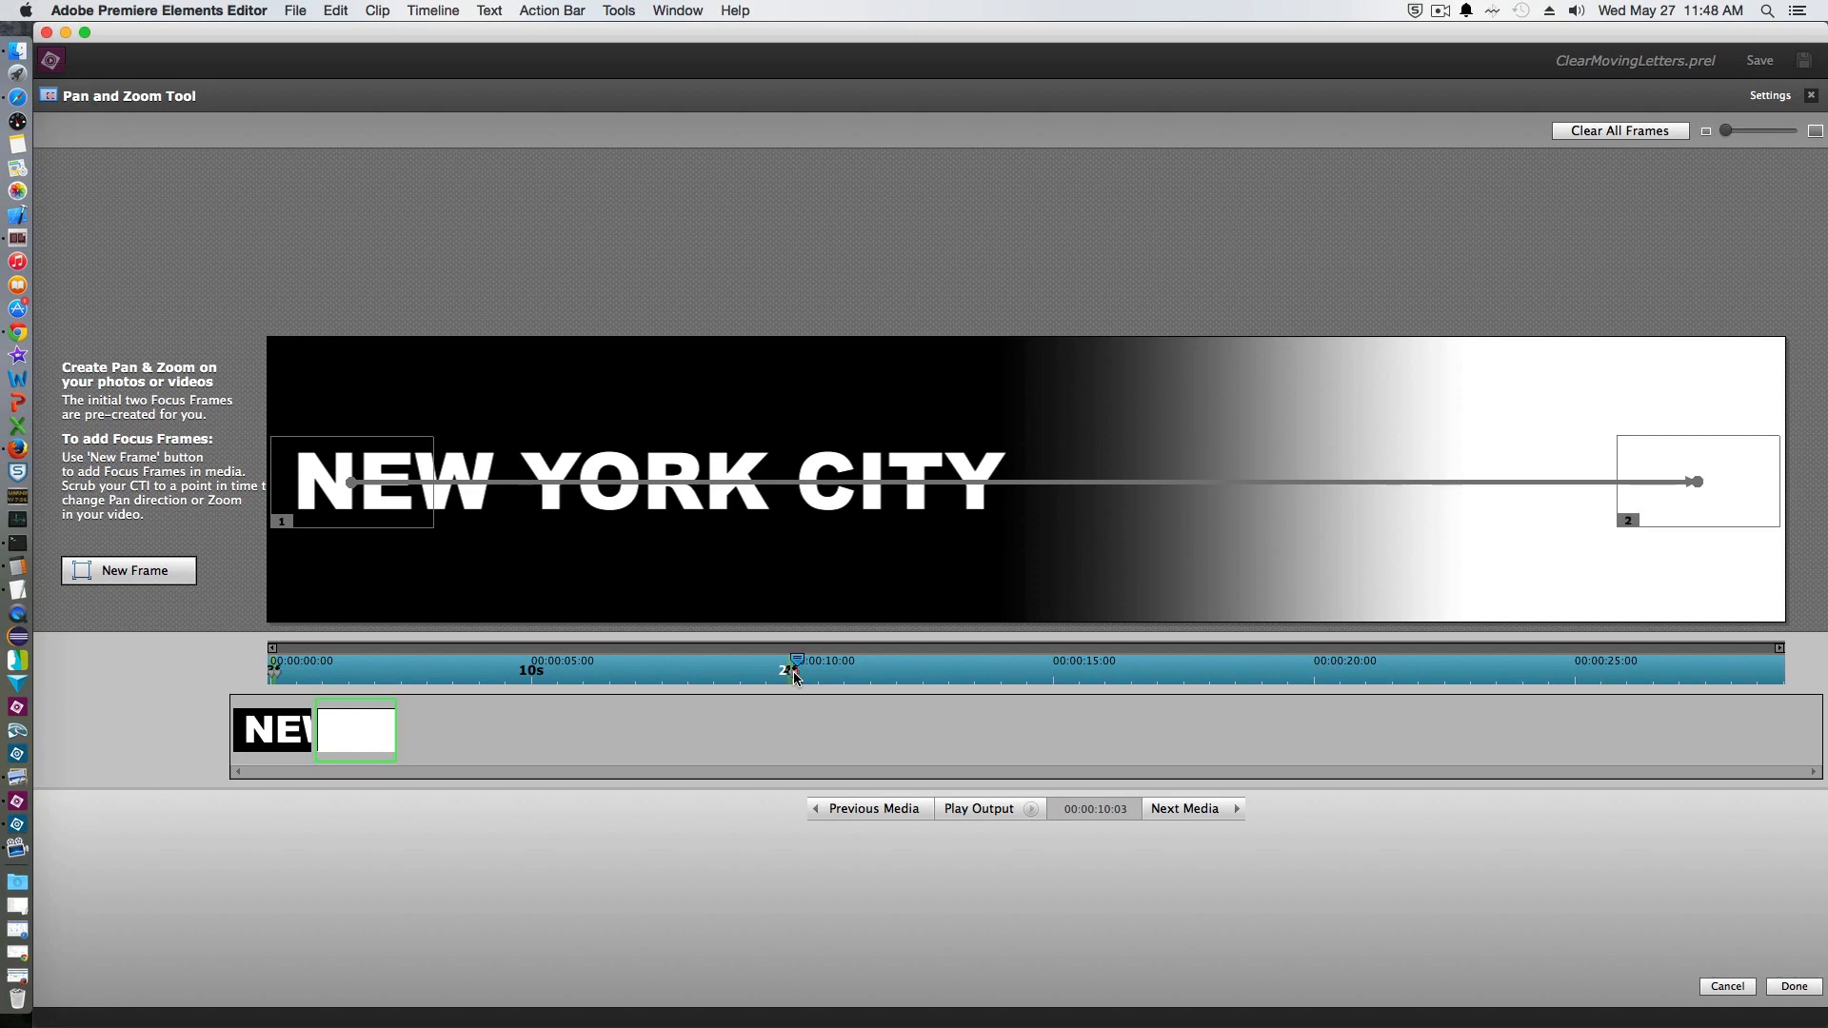
pyautogui.click(795, 676)
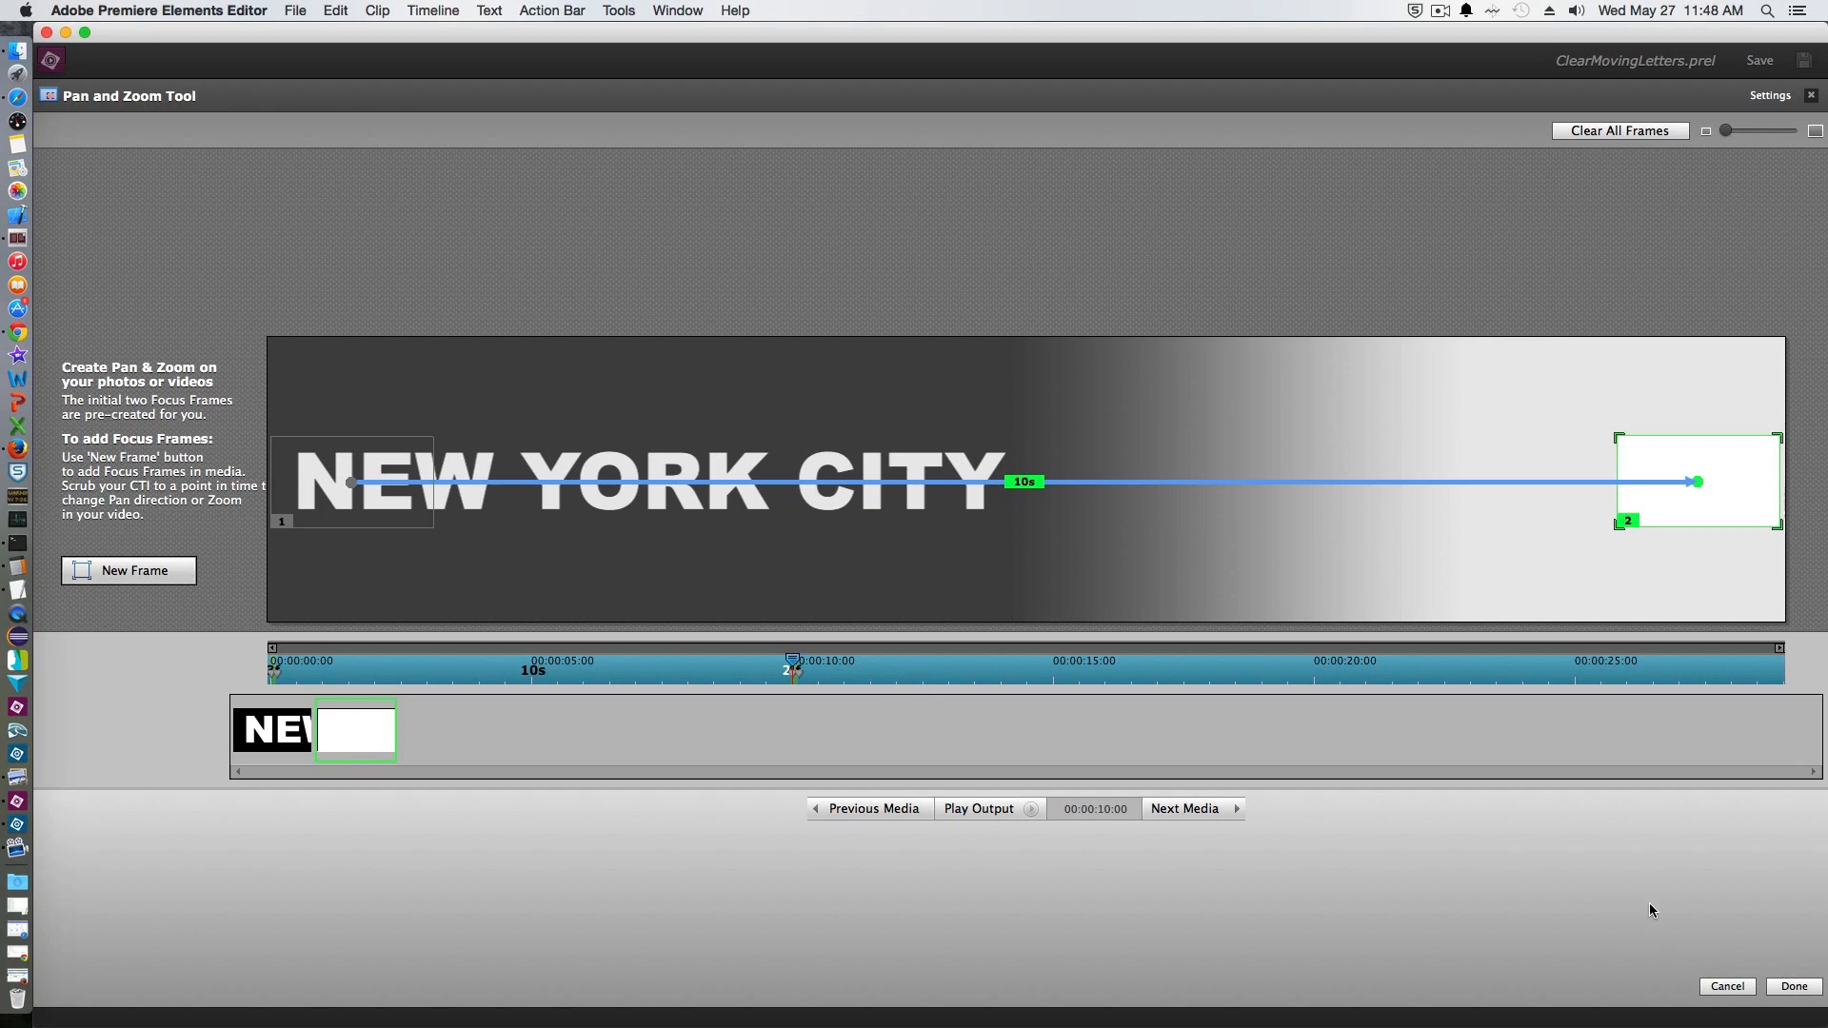
pyautogui.click(1794, 987)
# Play the moving see-through title full screen and stop playback past the end of the mask clip
pyautogui.click(1011, 744)
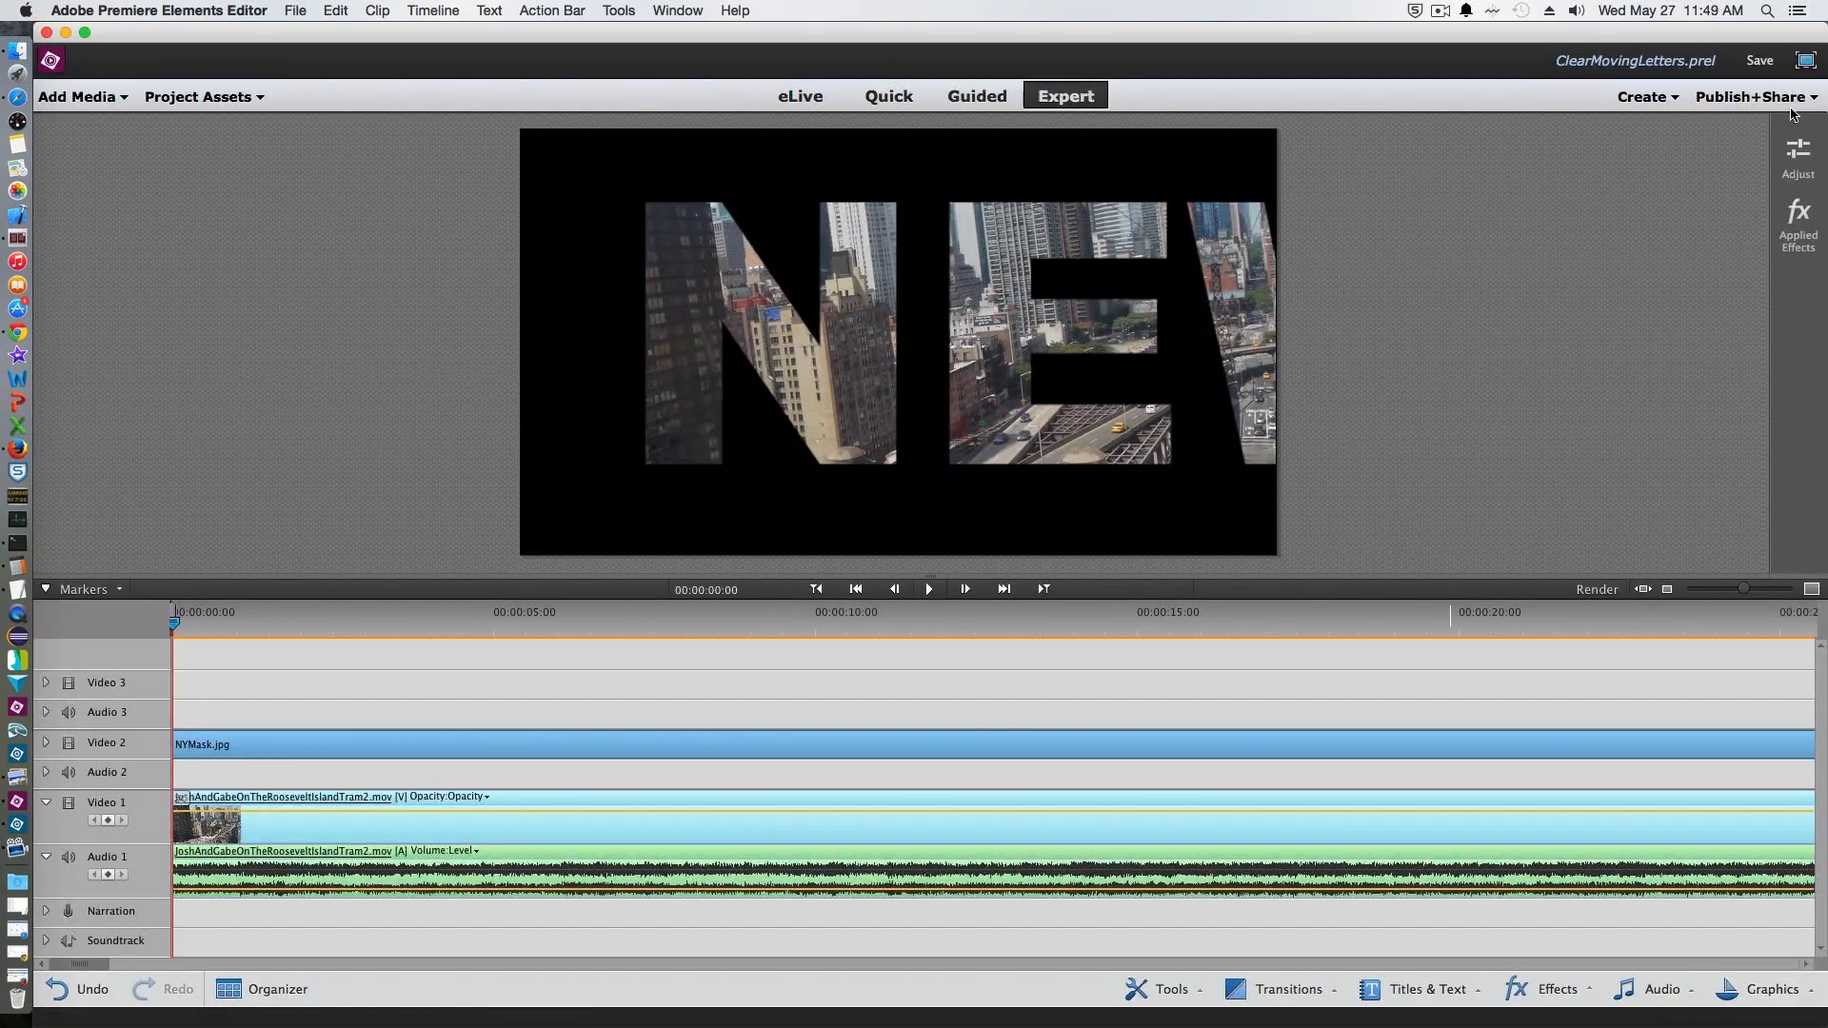
pyautogui.click(1804, 62)
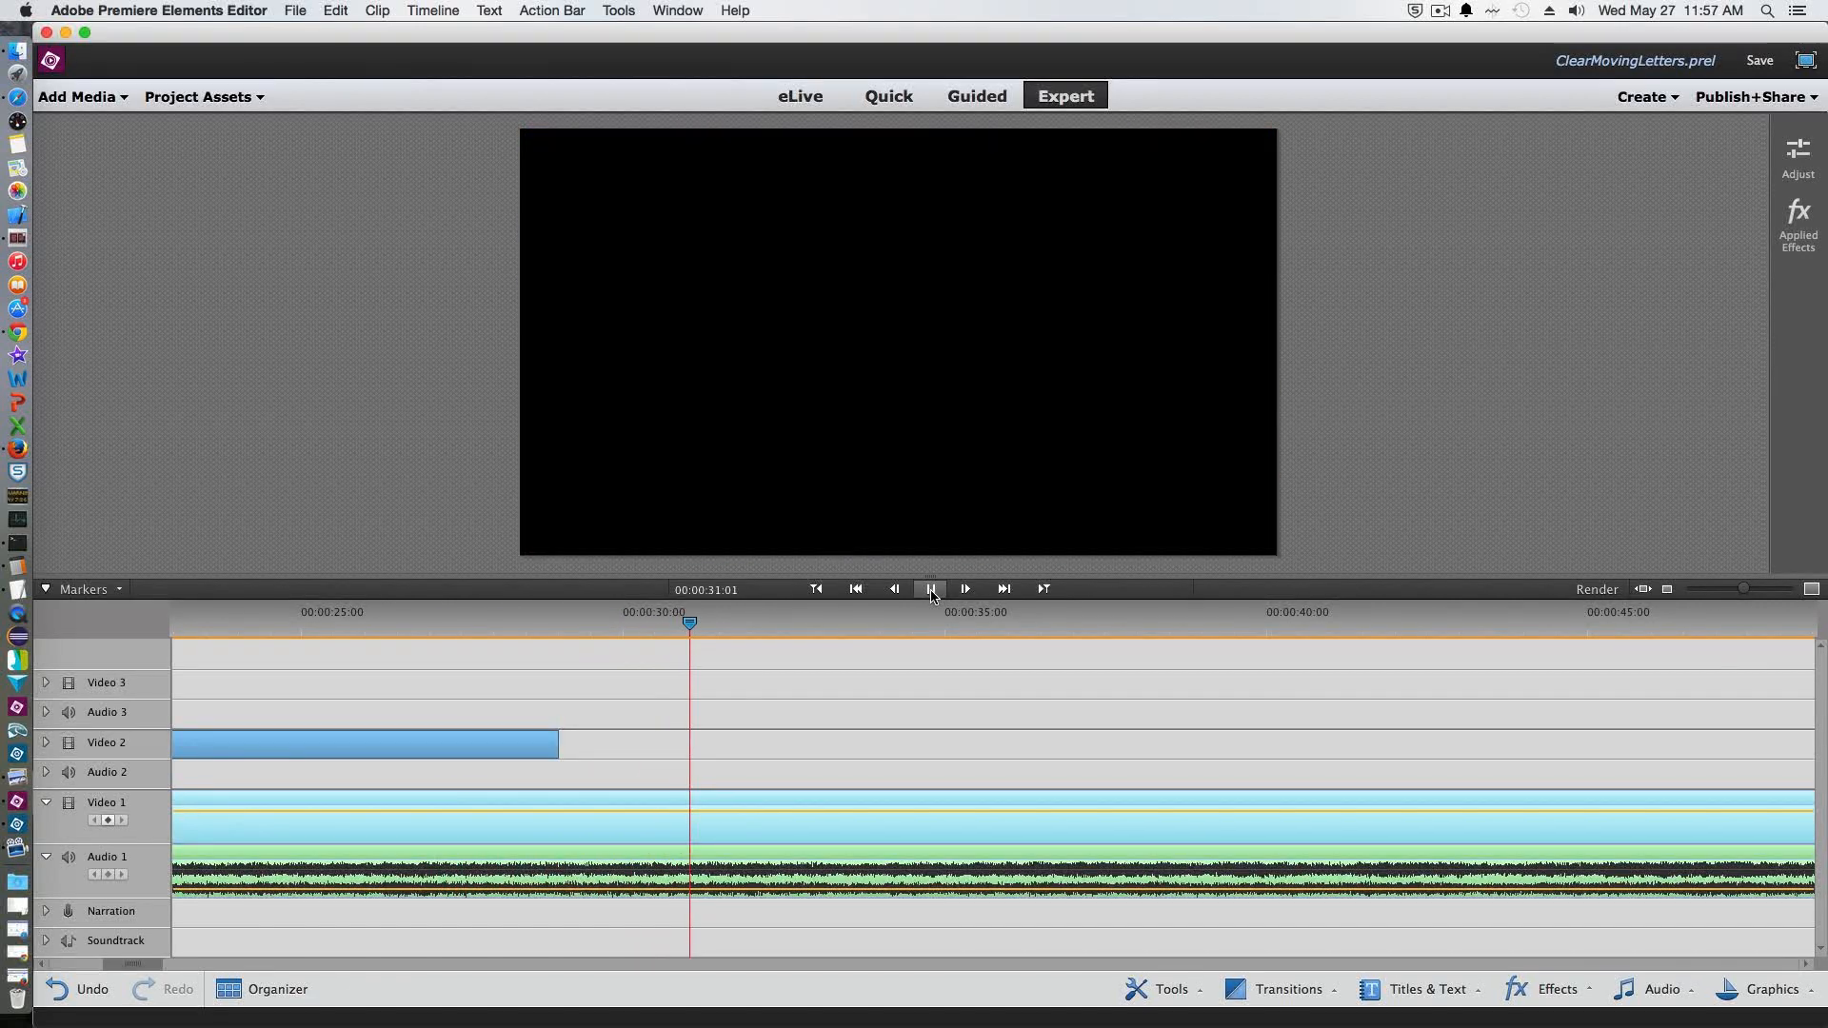
pyautogui.click(931, 591)
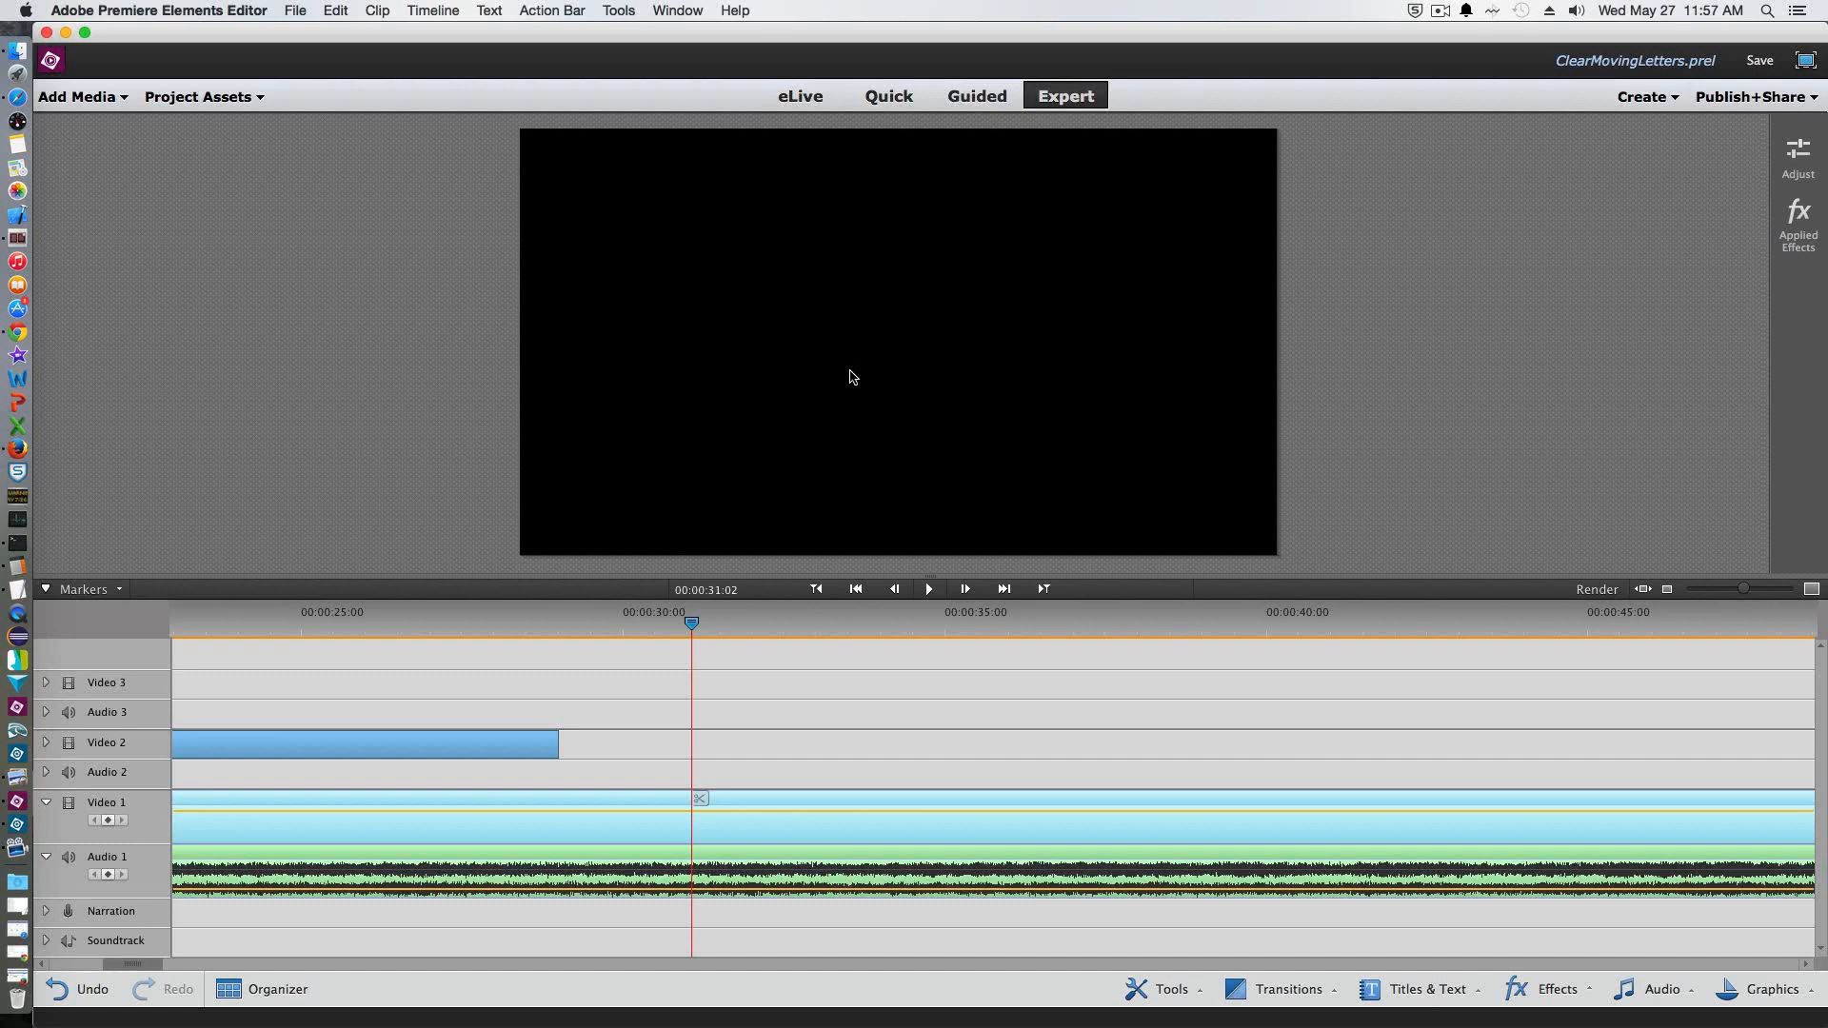
# Split the tram clip at 00:00:29:00, where the mask clip ends, and delete the Track Matte Key from its second part
pyautogui.moveTo(693, 624); pyautogui.dragTo(558, 629)
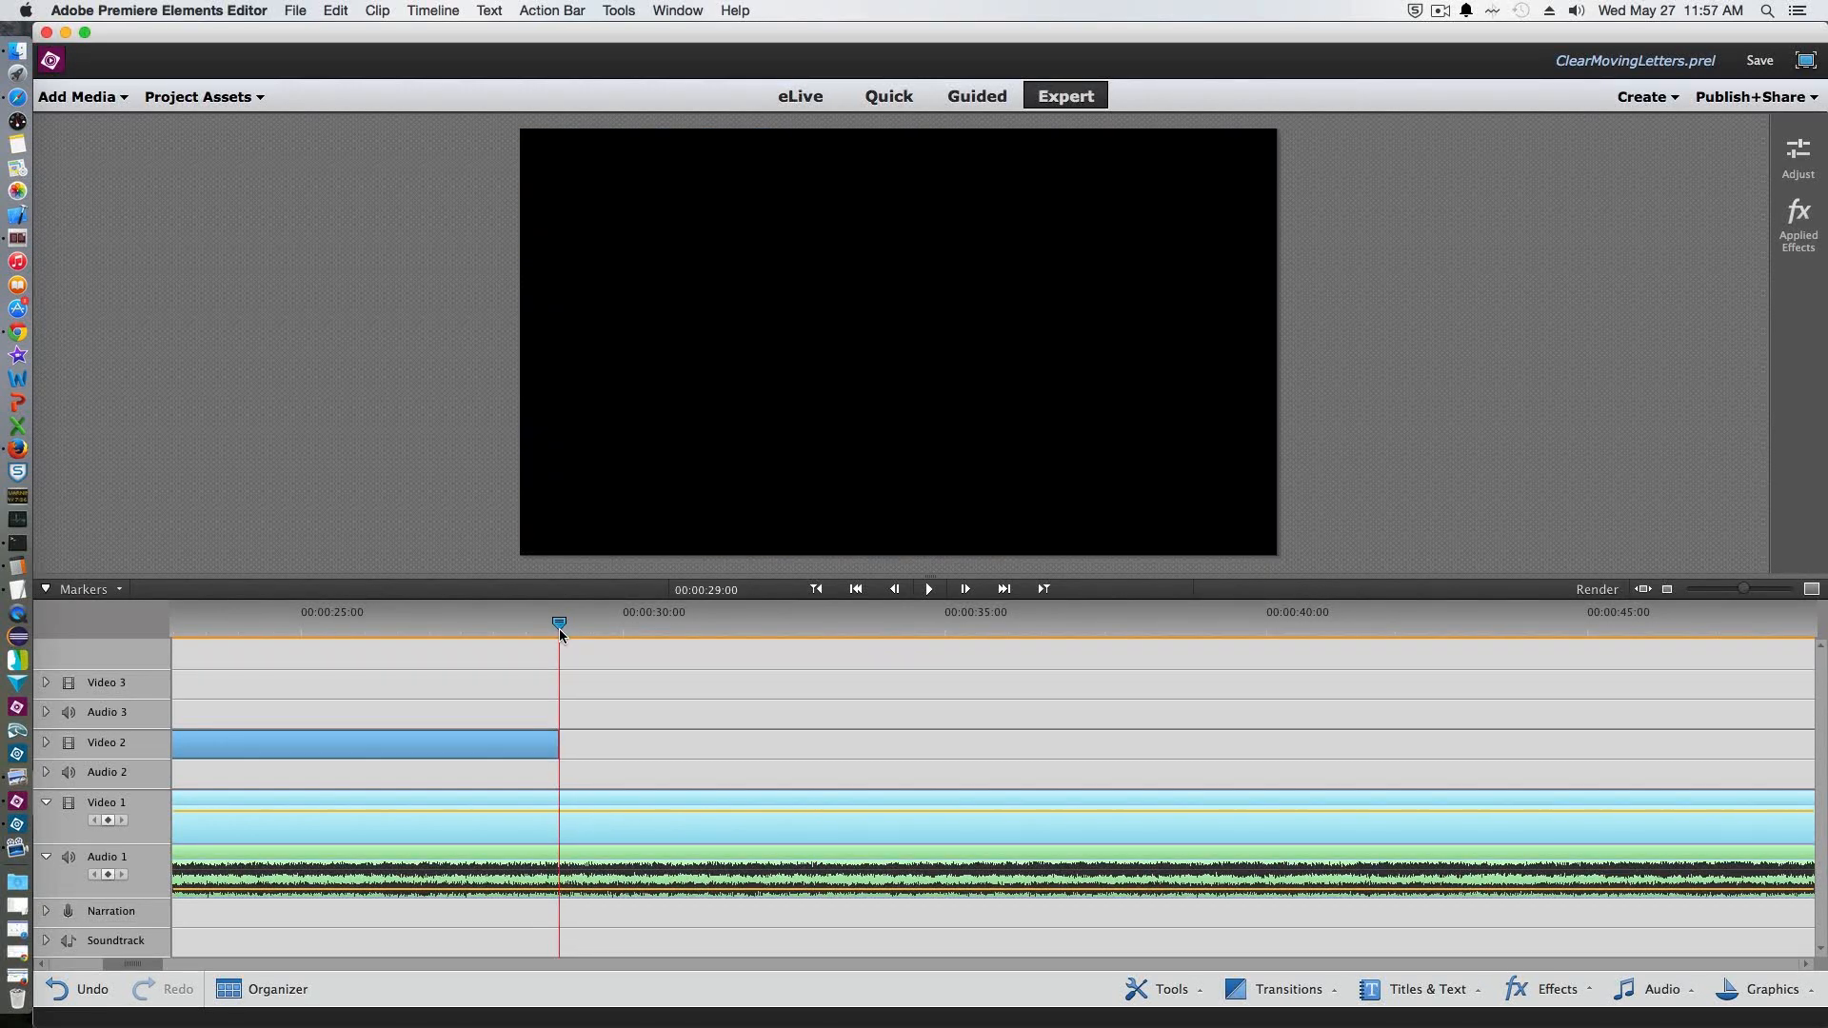
pyautogui.click(569, 799)
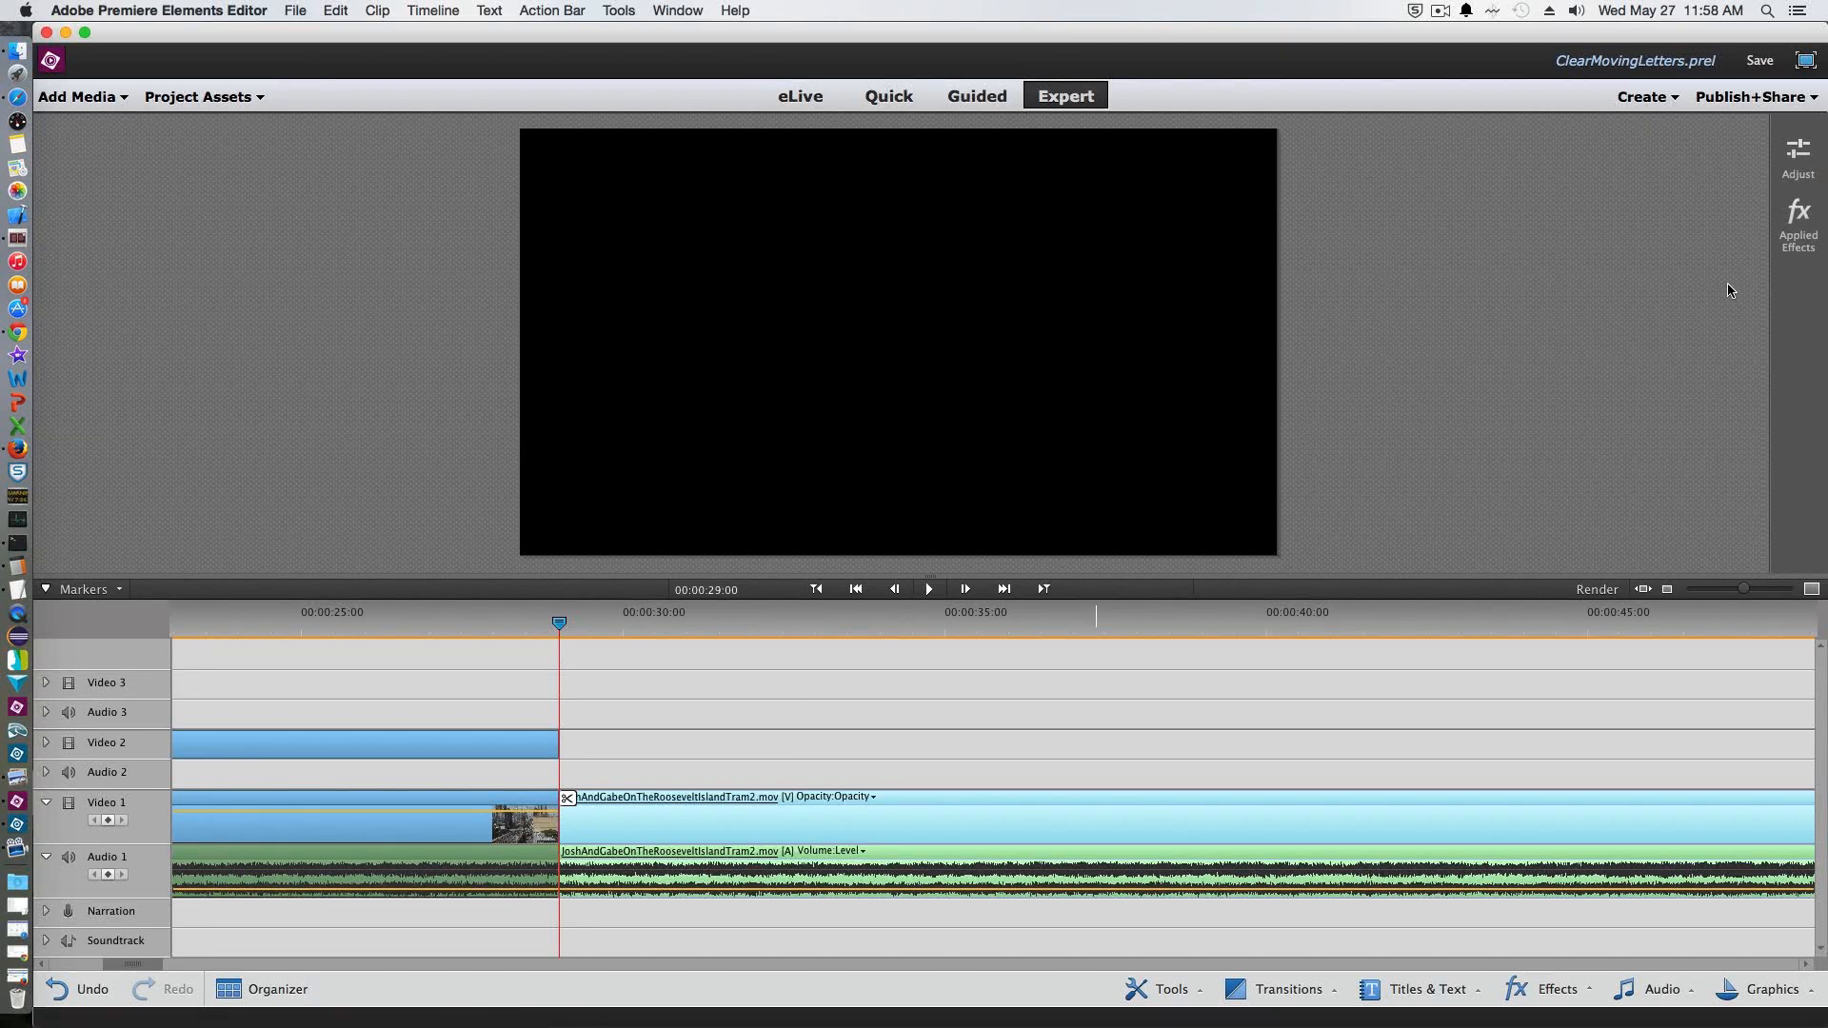
pyautogui.click(1786, 241)
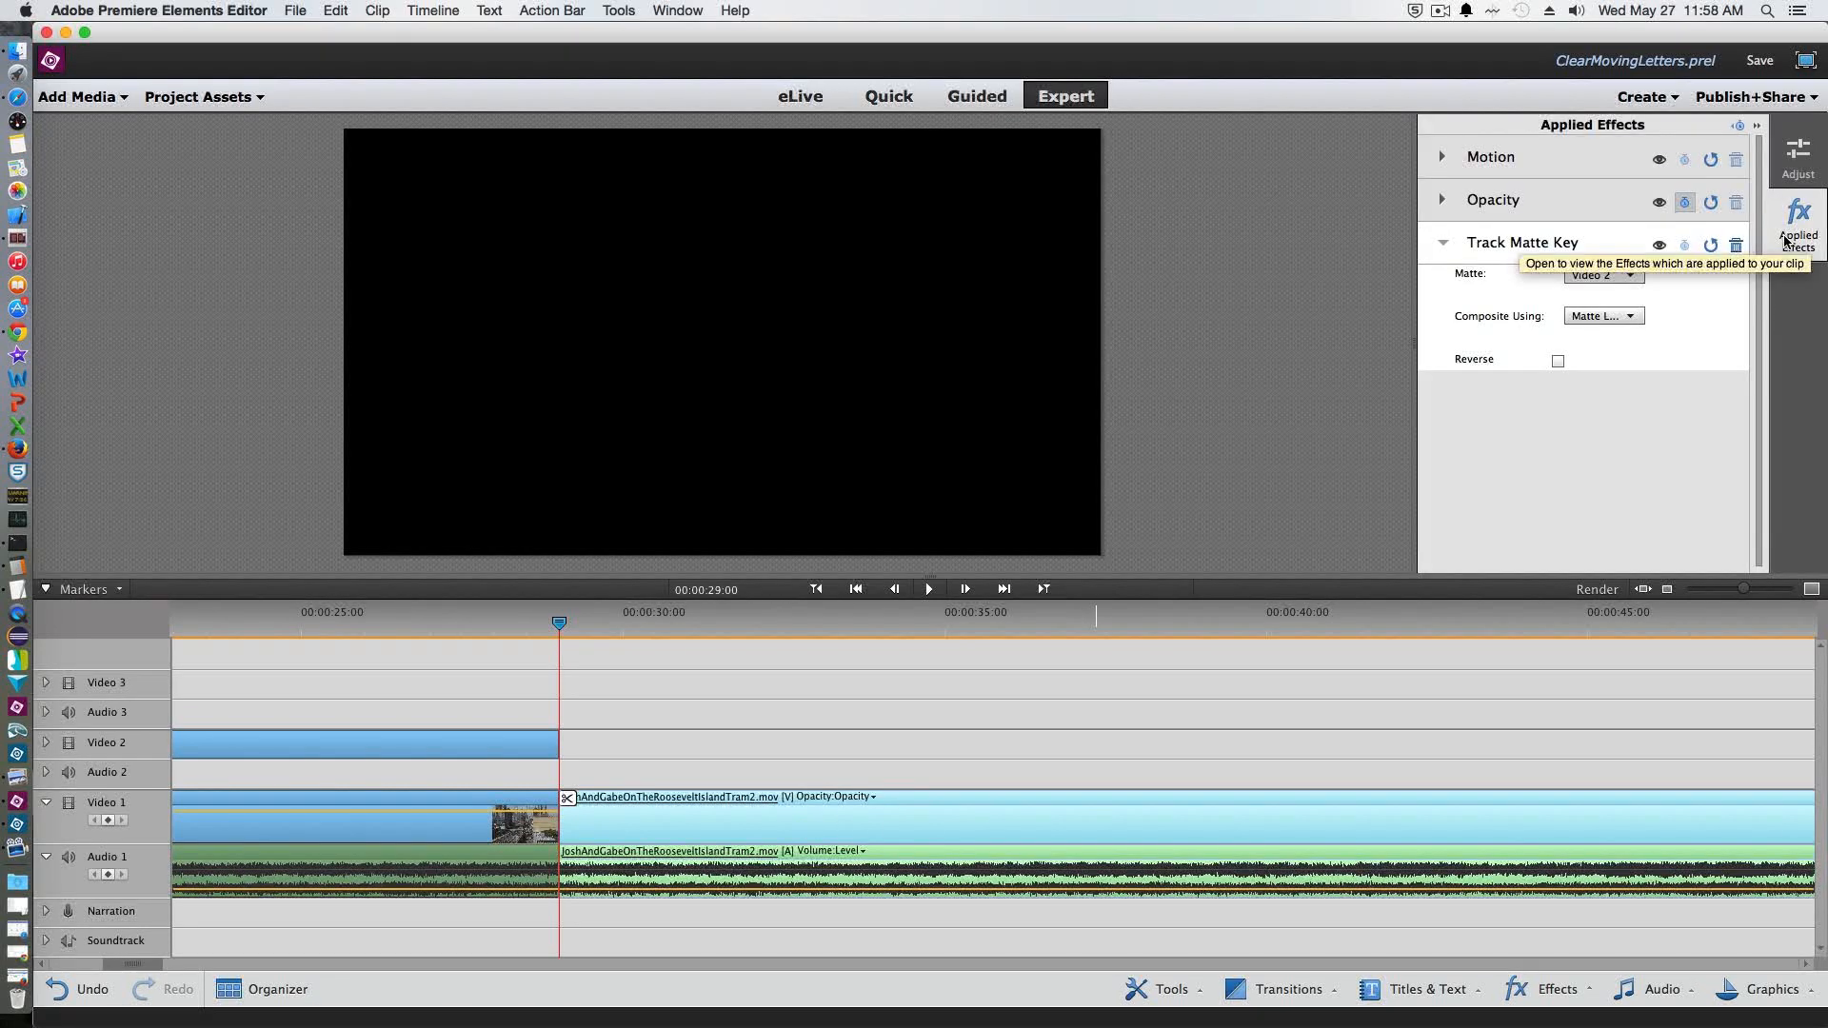
pyautogui.click(1736, 245)
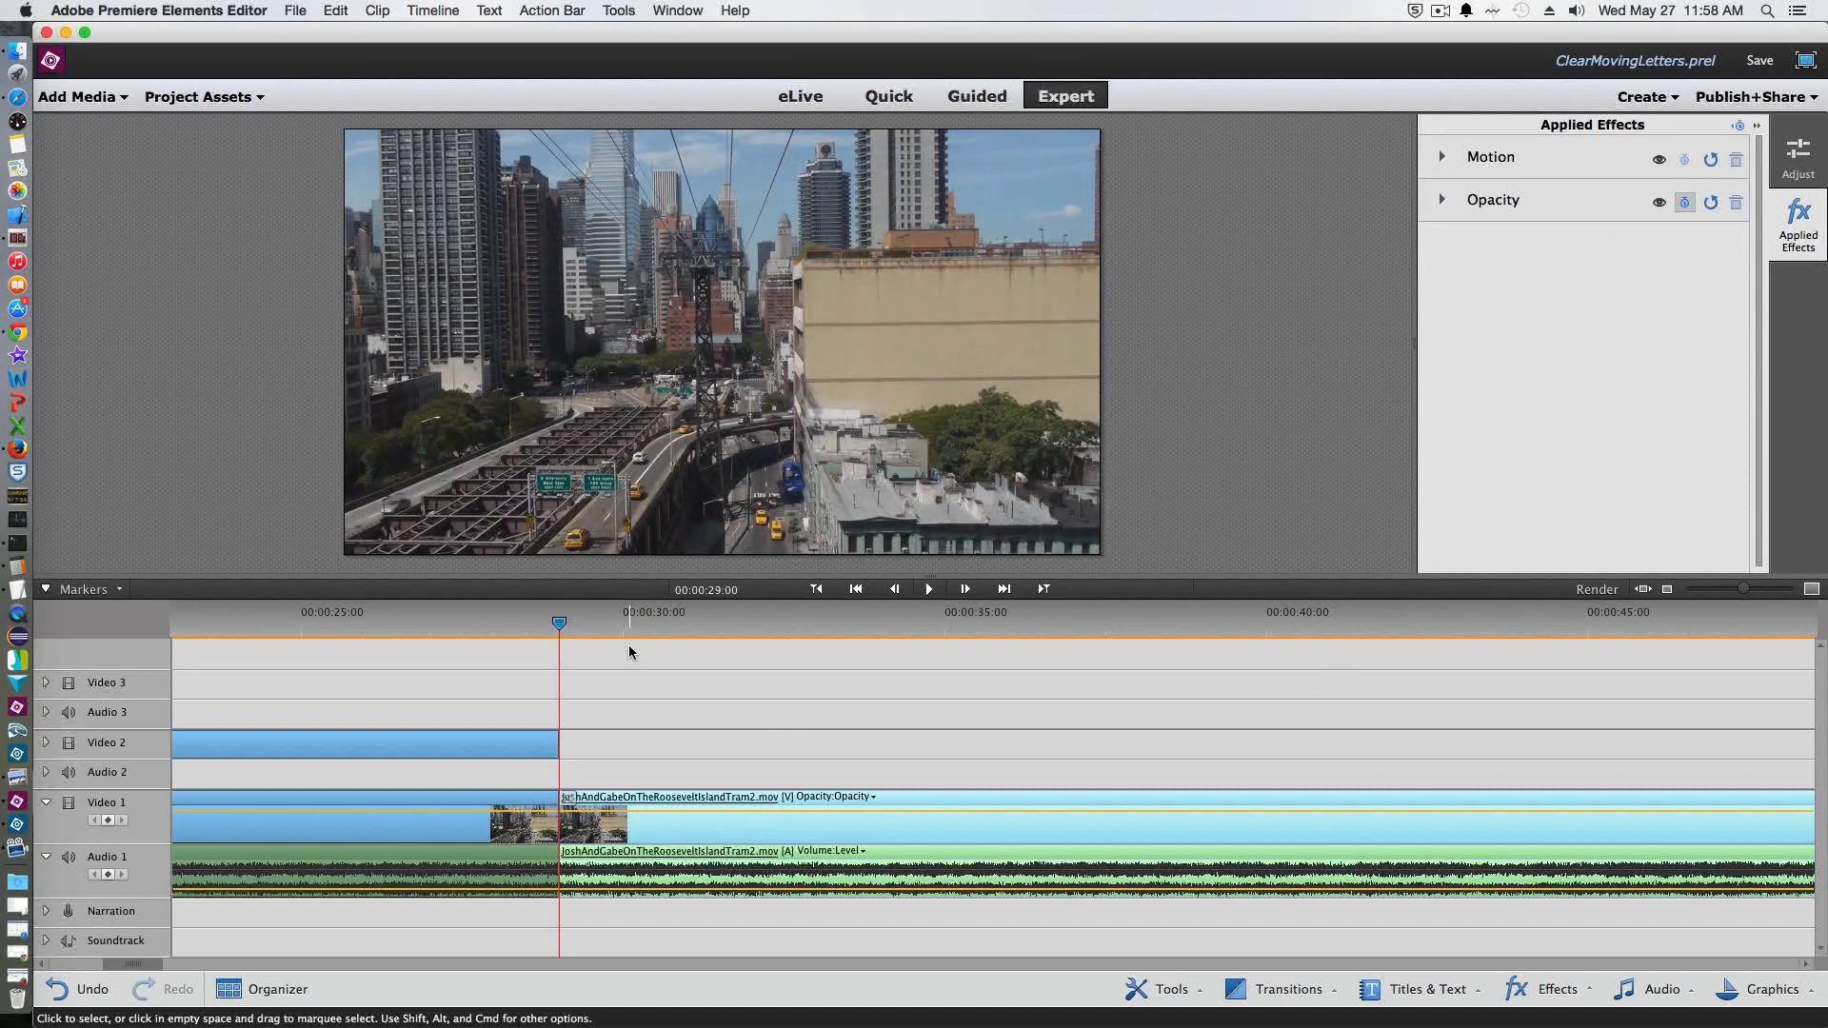
# Play the timeline from shortly before the cut at the end of the mask clip to check the transition
pyautogui.moveTo(558, 621); pyautogui.dragTo(498, 620)
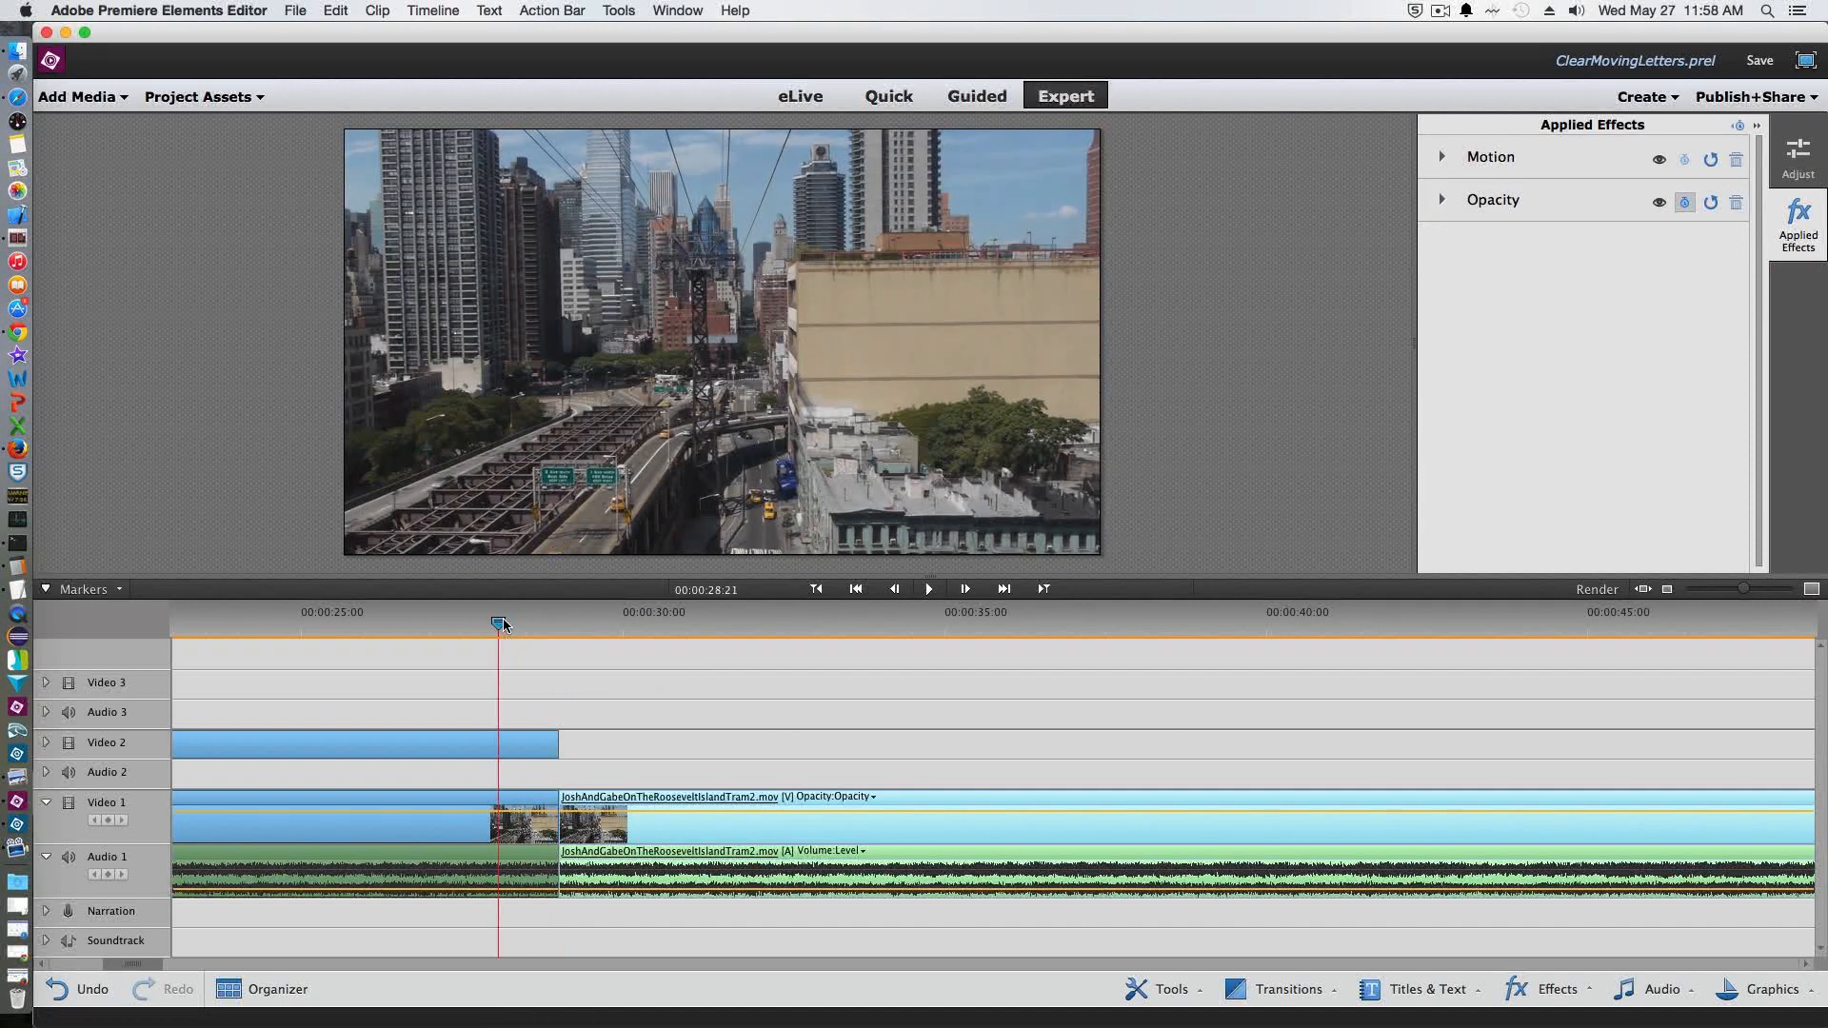
pyautogui.click(923, 592)
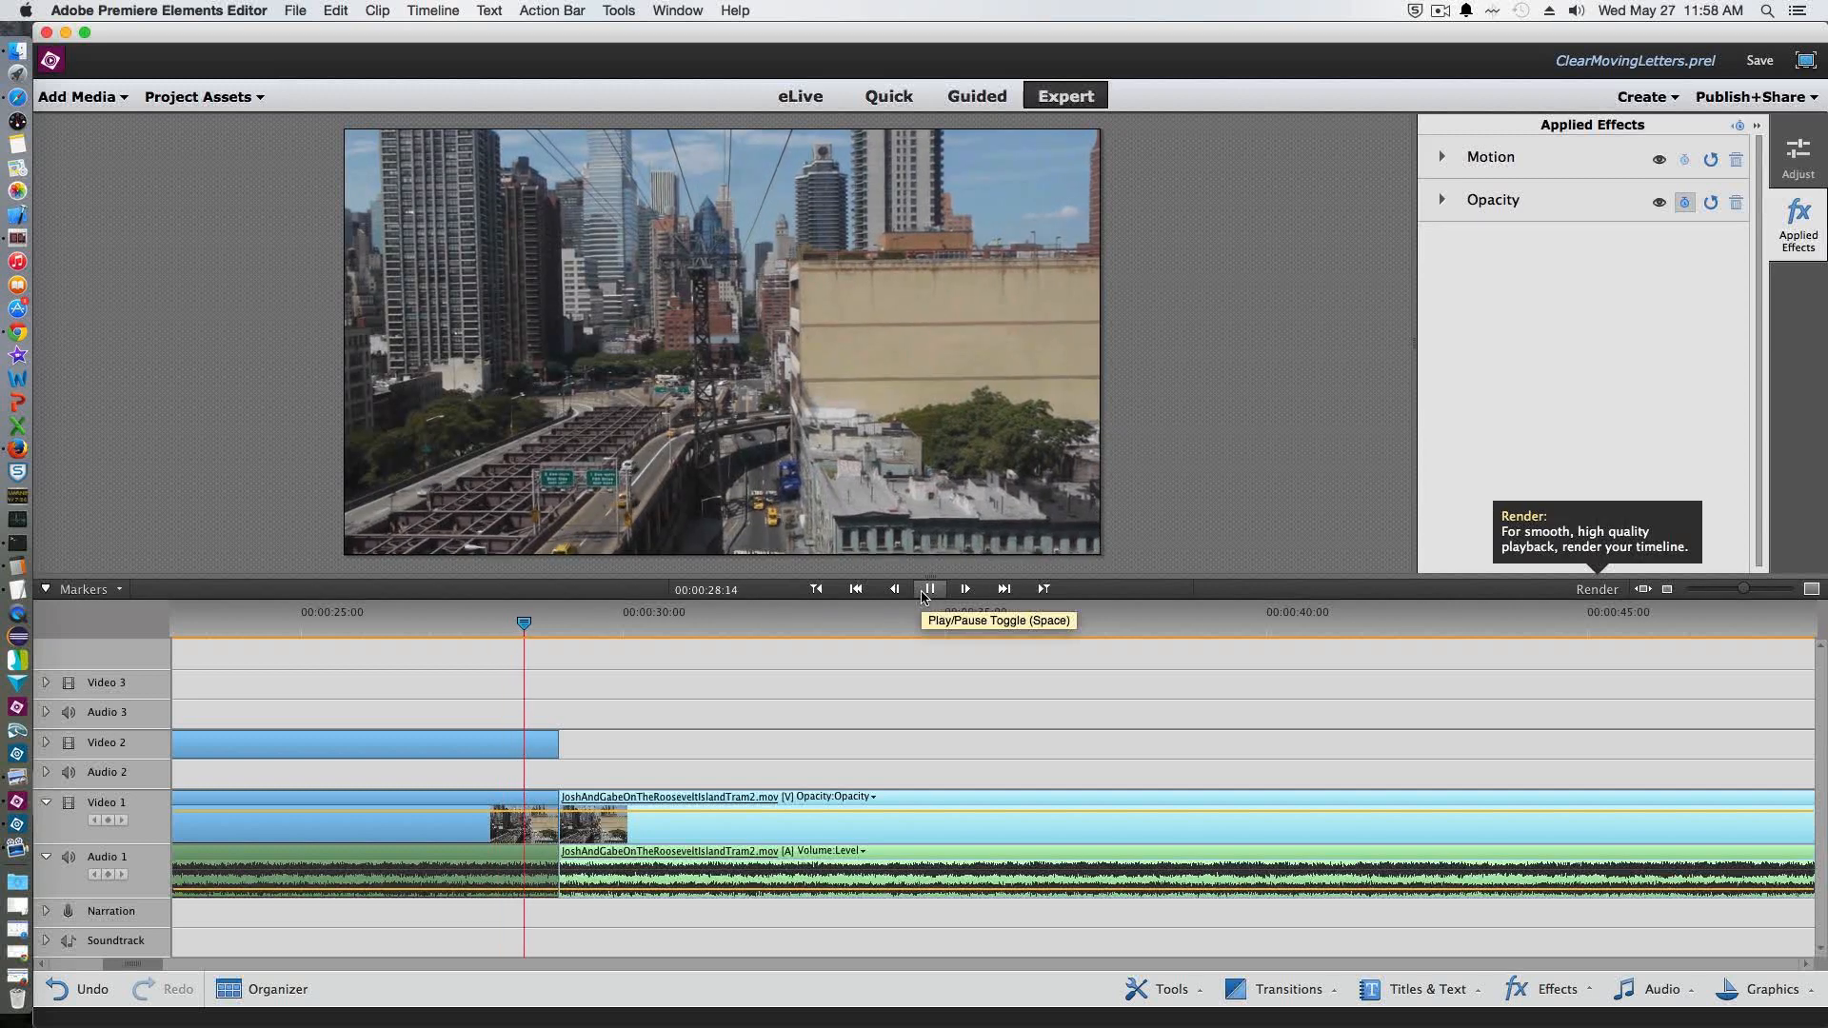